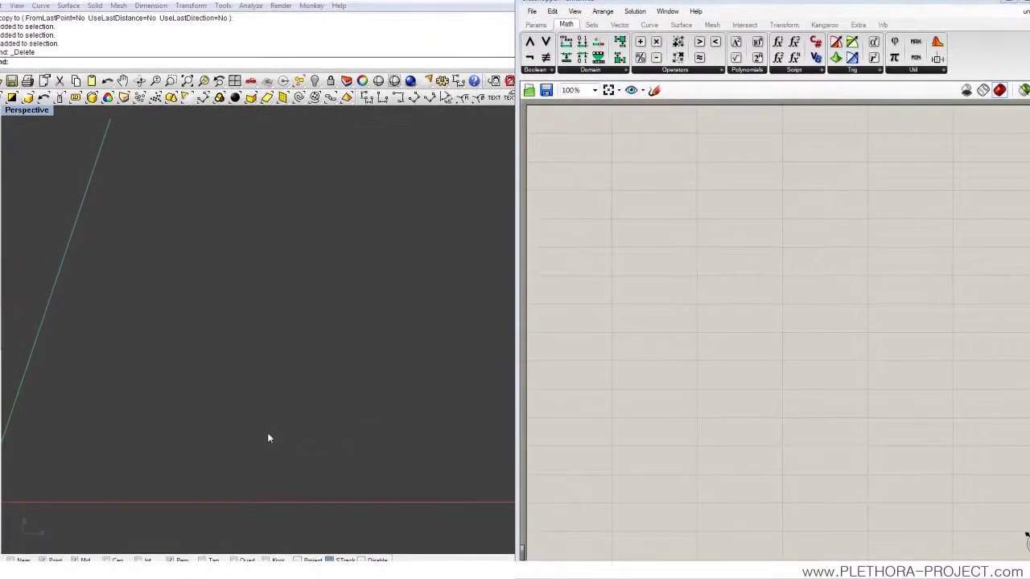
- Recenter the Rhino Perspective view on the axes and bring up the Params components
{"action": "scroll", "coordinate": [298, 379], "scroll_direction": "down", "scroll_amount": 3}
{"action": "right_click_drag", "start_coordinate": [299, 384], "coordinate": [257, 412], "text": "shift"}
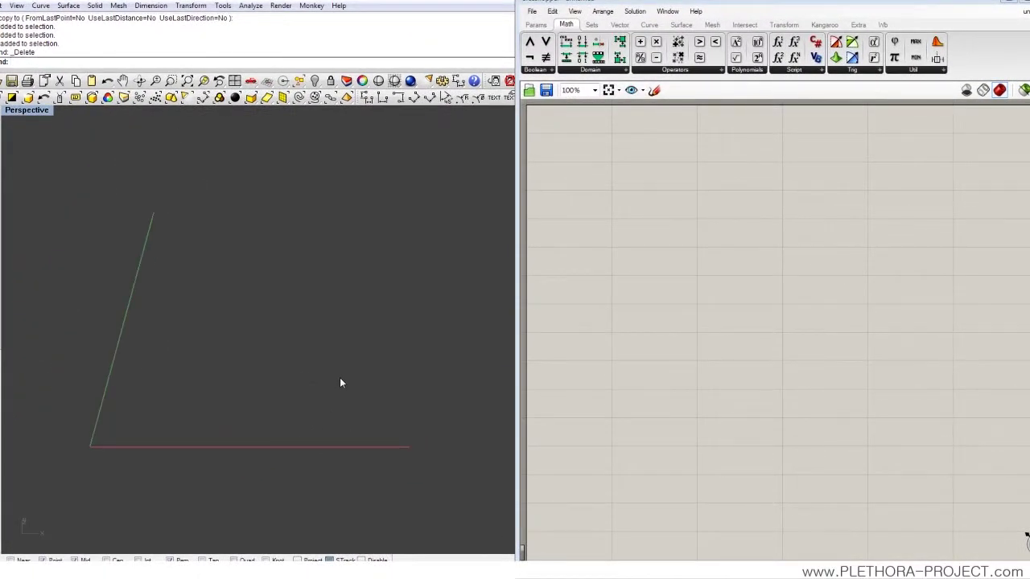
{"action": "left_click", "coordinate": [537, 24]}
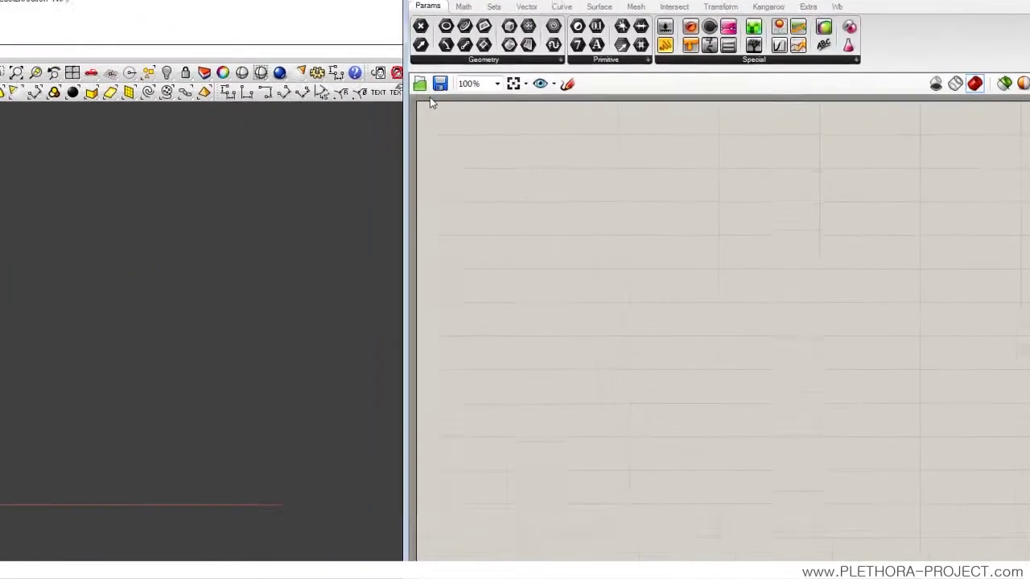
- Place a Series component on the canvas using the 'seri' search
{"action": "double_click", "coordinate": [473, 322]}
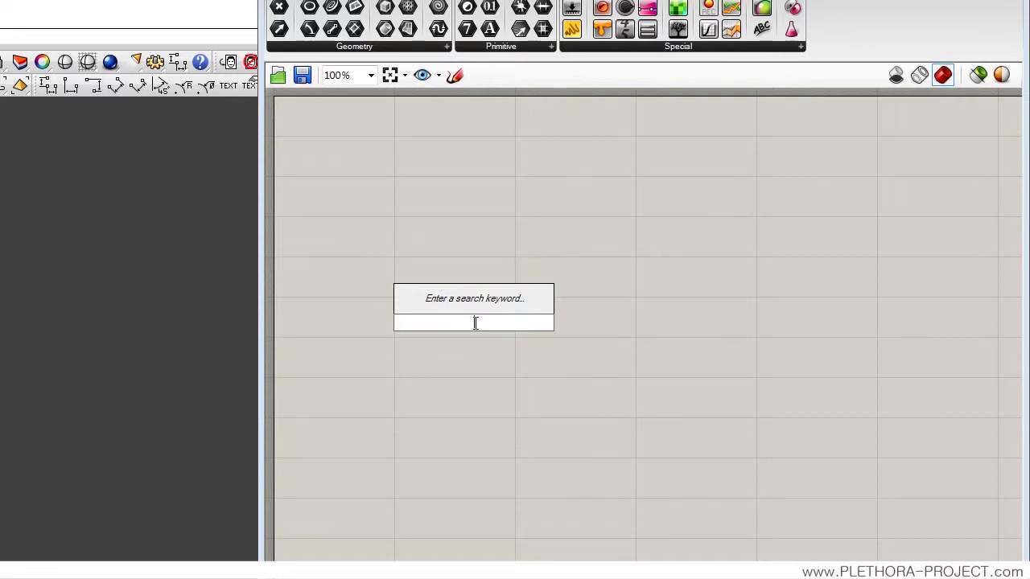
{"action": "type", "text": "seri"}
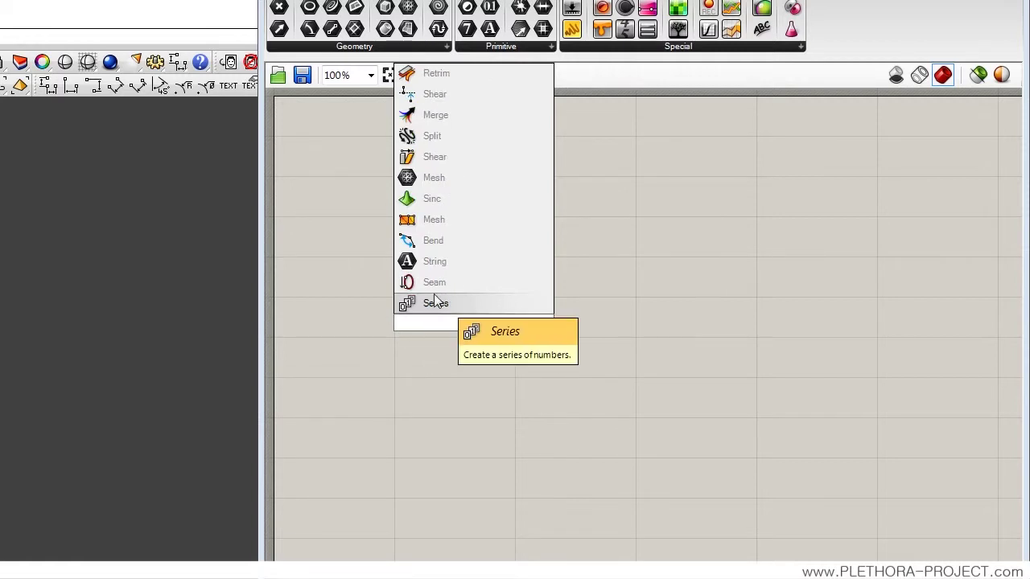
{"action": "key", "text": "Return"}
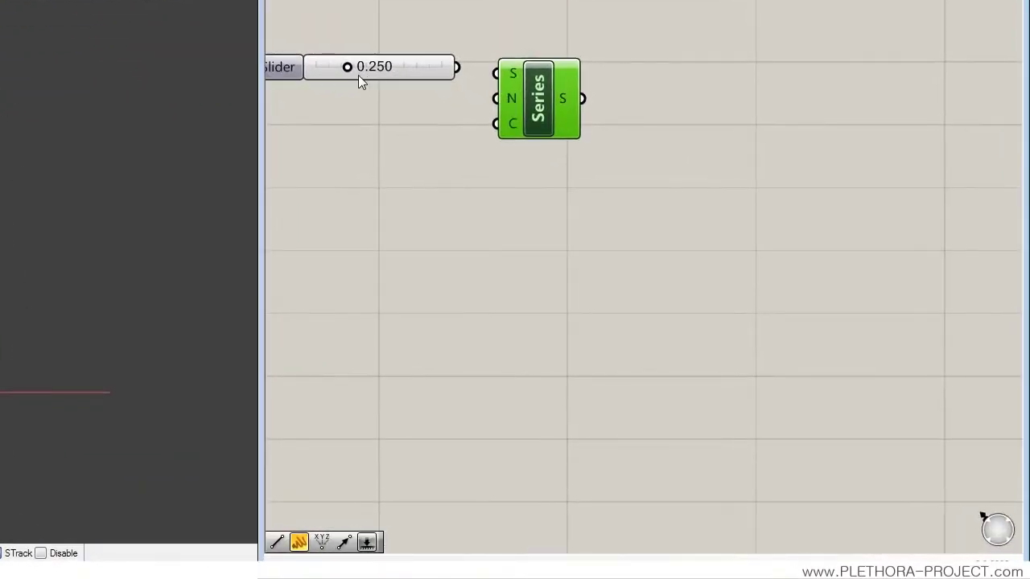
- Wire a start slider into Series, and copy it twice, setting the second slider to 1.000
{"action": "left_click_drag", "start_coordinate": [459, 65], "coordinate": [487, 70]}
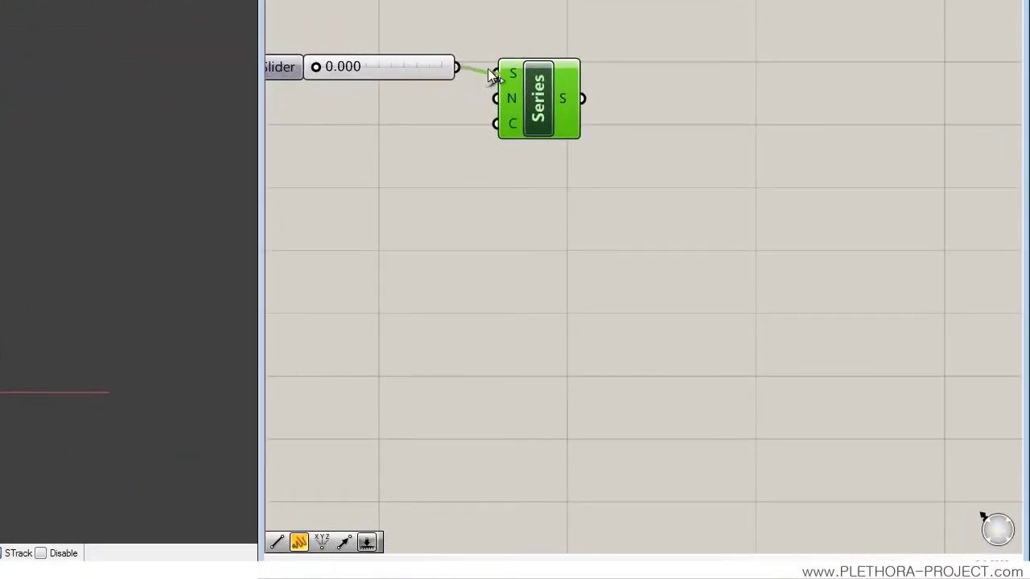
{"action": "left_click", "coordinate": [376, 68]}
{"action": "left_click_drag", "start_coordinate": [381, 70], "coordinate": [398, 102], "text": "alt"}
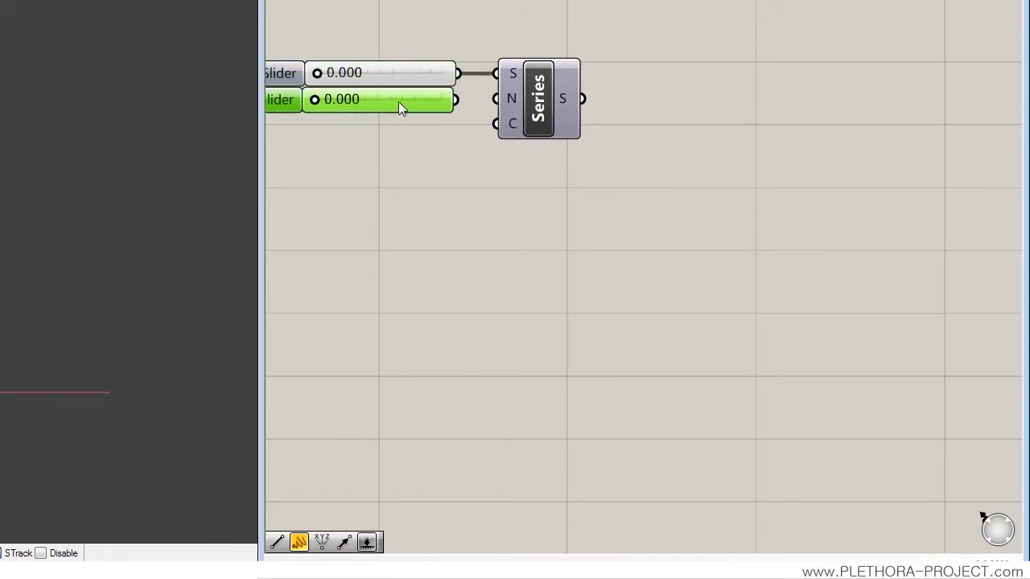
{"action": "left_click_drag", "start_coordinate": [314, 100], "coordinate": [495, 98]}
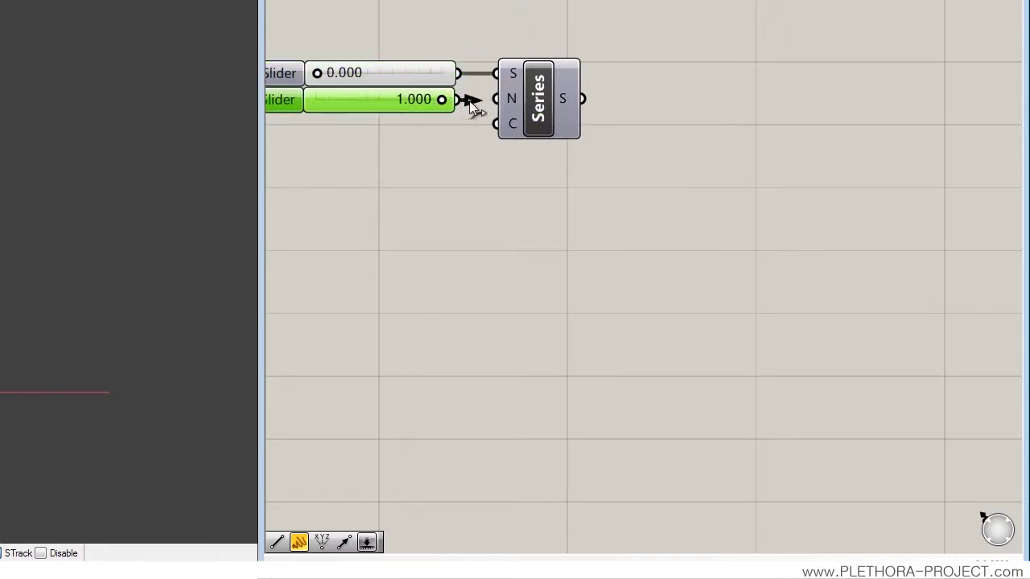
{"action": "left_click_drag", "start_coordinate": [403, 105], "coordinate": [396, 127], "text": "alt"}
- Raise the third slider's maximum value to 50
{"action": "right_click", "coordinate": [397, 127]}
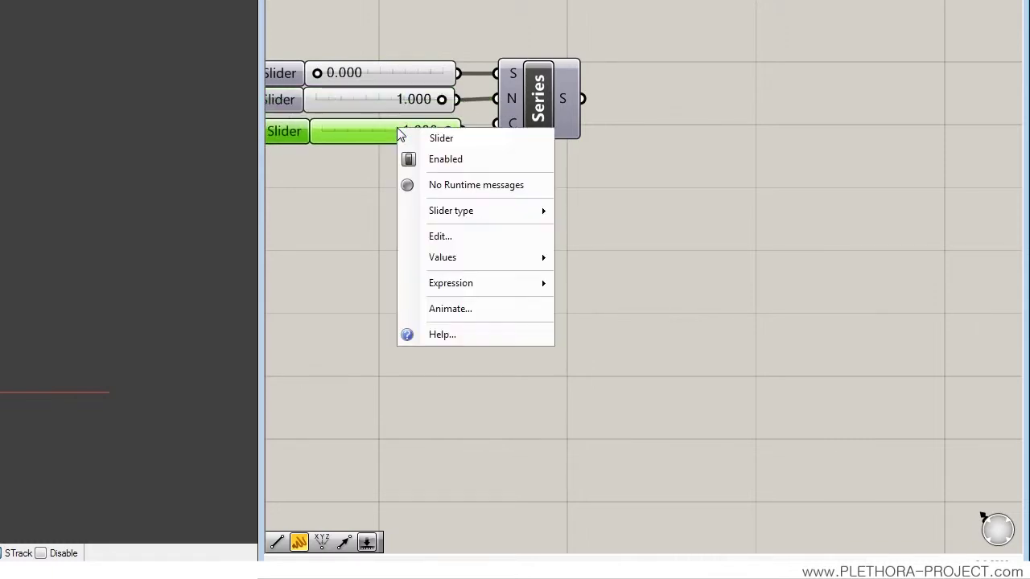
{"action": "left_click", "coordinate": [431, 241]}
{"action": "double_click", "coordinate": [434, 288]}
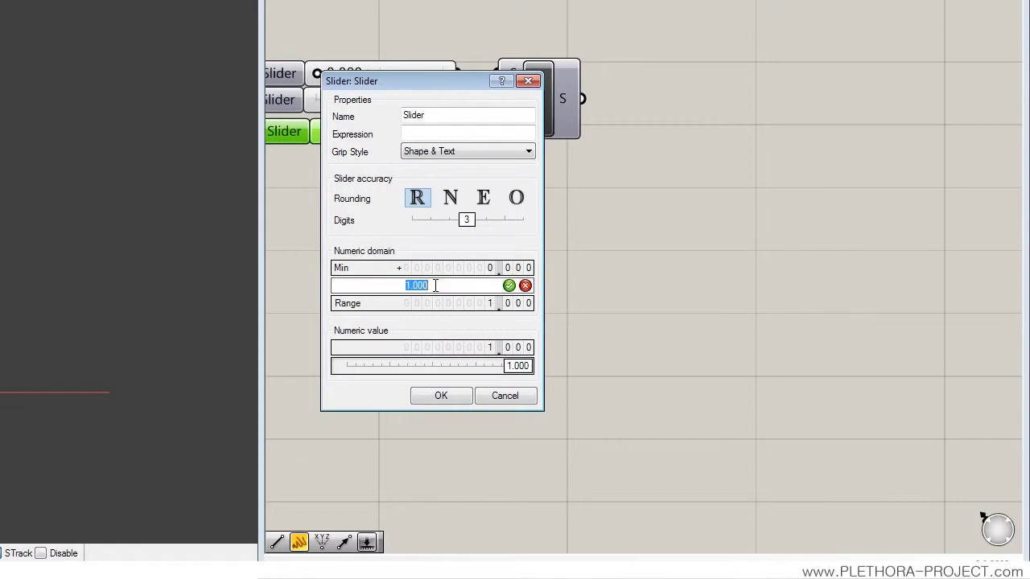
{"action": "type", "text": "50"}
{"action": "key", "text": "Return"}
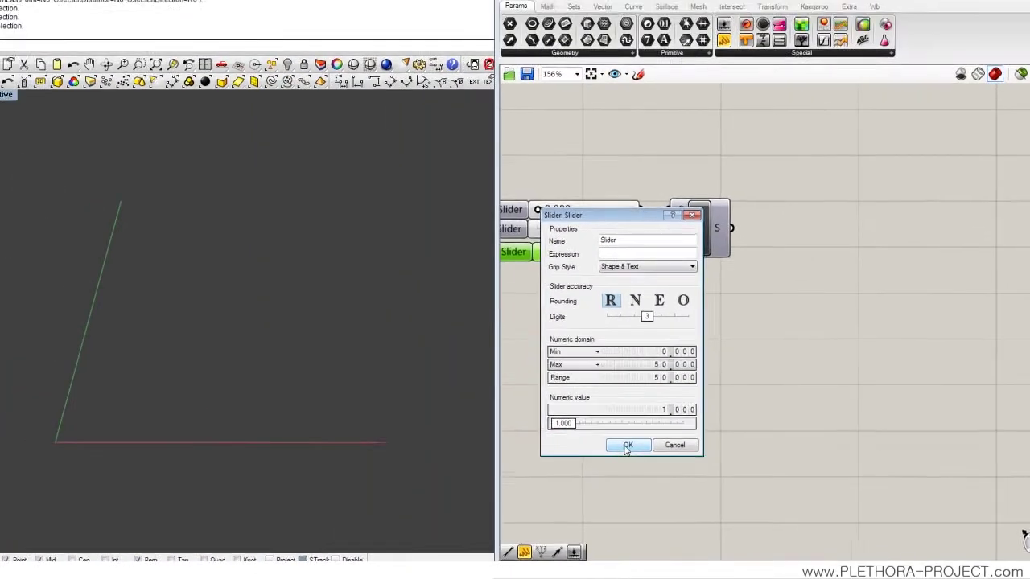
{"action": "left_click", "coordinate": [627, 446]}
- Set the third slider to an integer 50 and wire it into the Series count
{"action": "left_click_drag", "start_coordinate": [540, 254], "coordinate": [665, 252]}
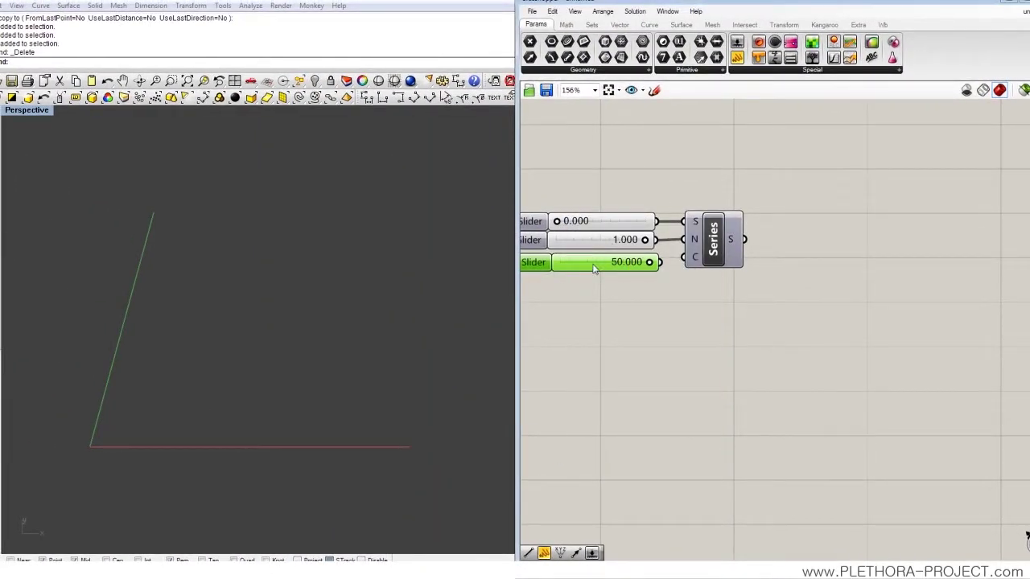
{"action": "right_click", "coordinate": [594, 269]}
{"action": "mouse_move", "coordinate": [643, 326]}
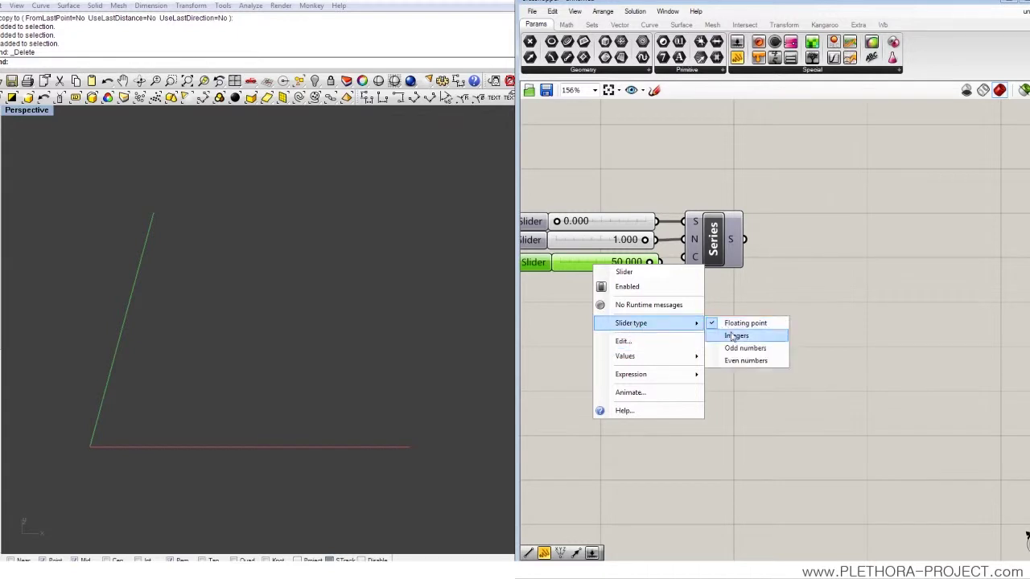
{"action": "left_click", "coordinate": [734, 337]}
{"action": "right_click_drag", "start_coordinate": [742, 322], "coordinate": [729, 332]}
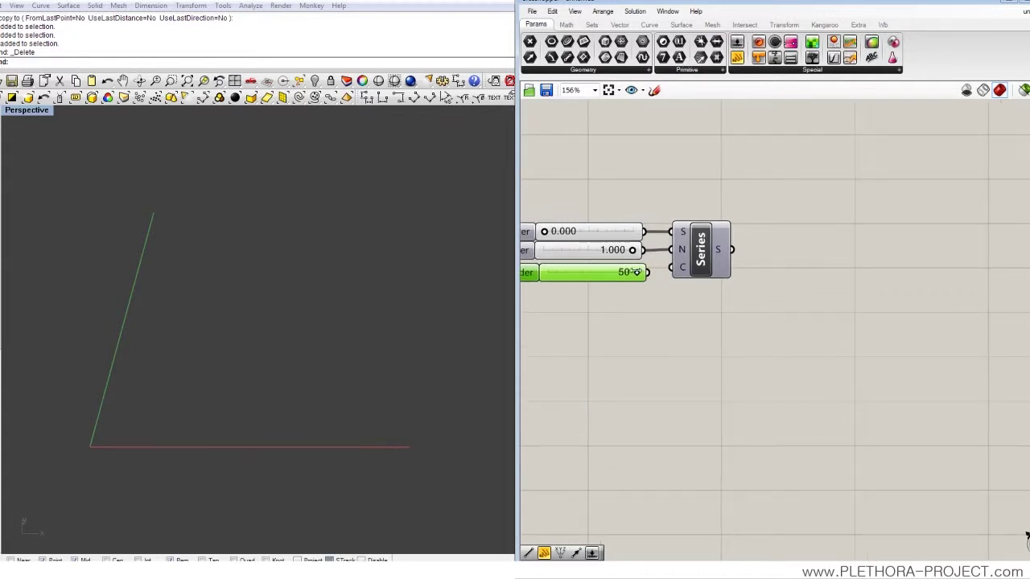
{"action": "right_click_drag", "start_coordinate": [864, 212], "coordinate": [803, 203]}
- Add a Pt point component and wire the Series values into both X and Y
{"action": "double_click", "coordinate": [805, 201]}
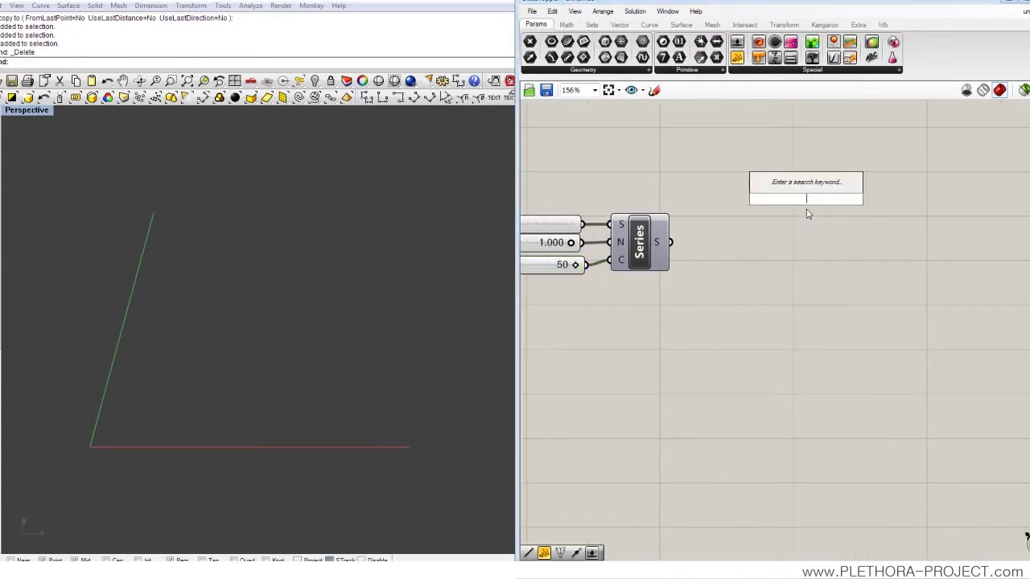
{"action": "type", "text": "pt"}
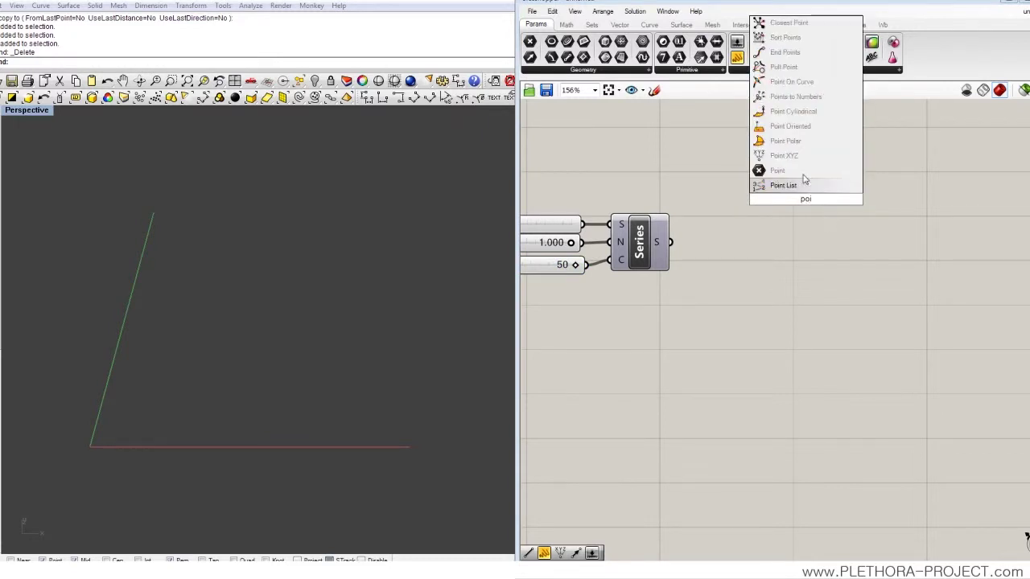
{"action": "left_click", "coordinate": [804, 180]}
{"action": "left_click_drag", "start_coordinate": [789, 165], "coordinate": [796, 204]}
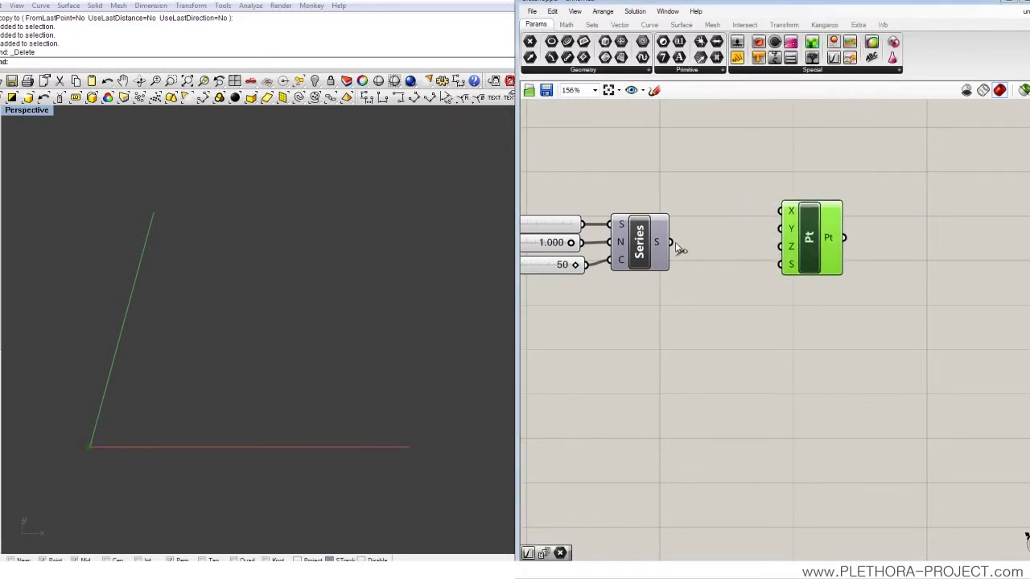
{"action": "left_click_drag", "start_coordinate": [671, 242], "coordinate": [779, 211]}
{"action": "left_click_drag", "start_coordinate": [671, 242], "coordinate": [780, 229]}
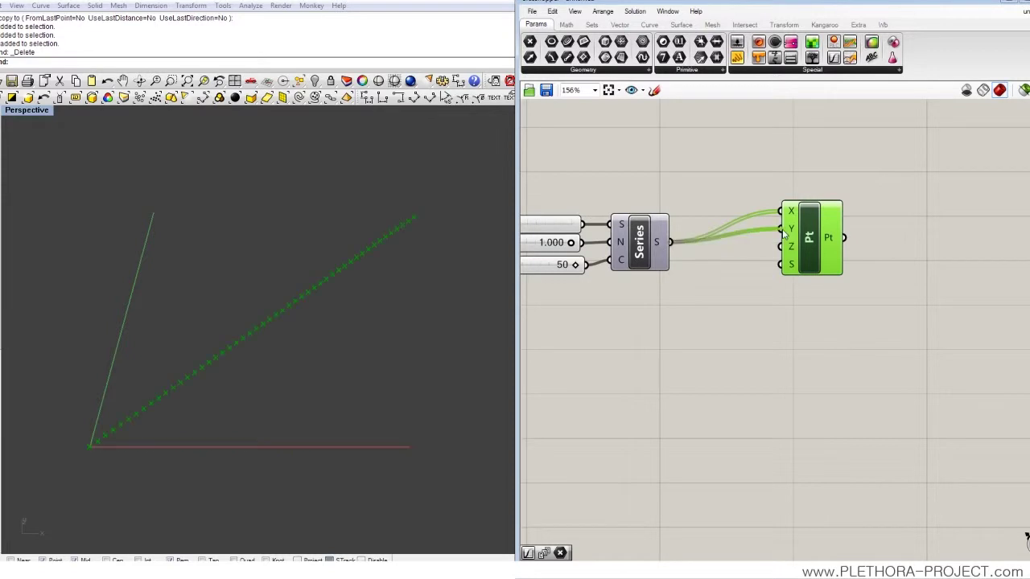
- Set the Pt component to Cross reference so X and Y form a full grid
{"action": "right_click", "coordinate": [809, 237]}
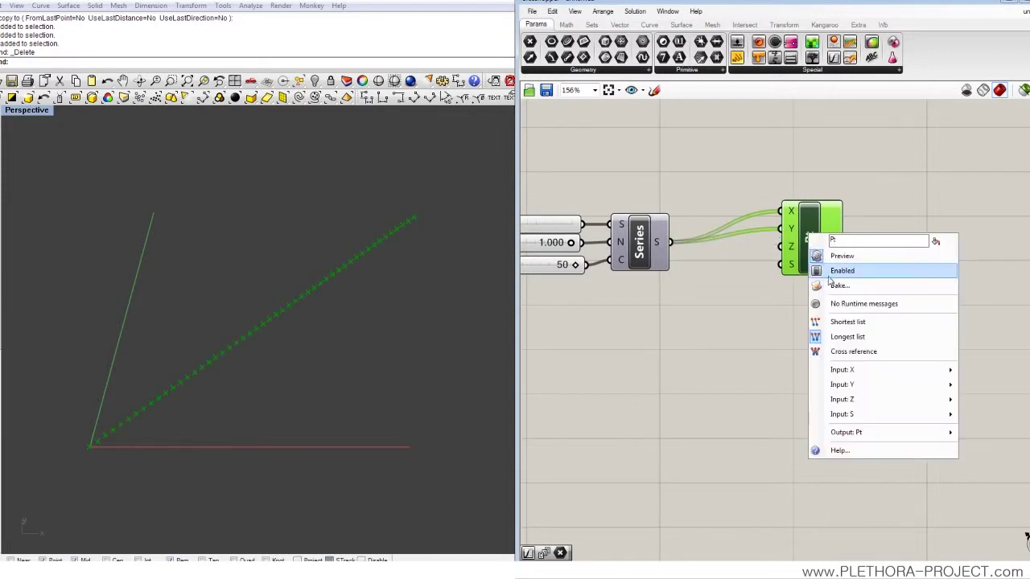
{"action": "left_click", "coordinate": [853, 351]}
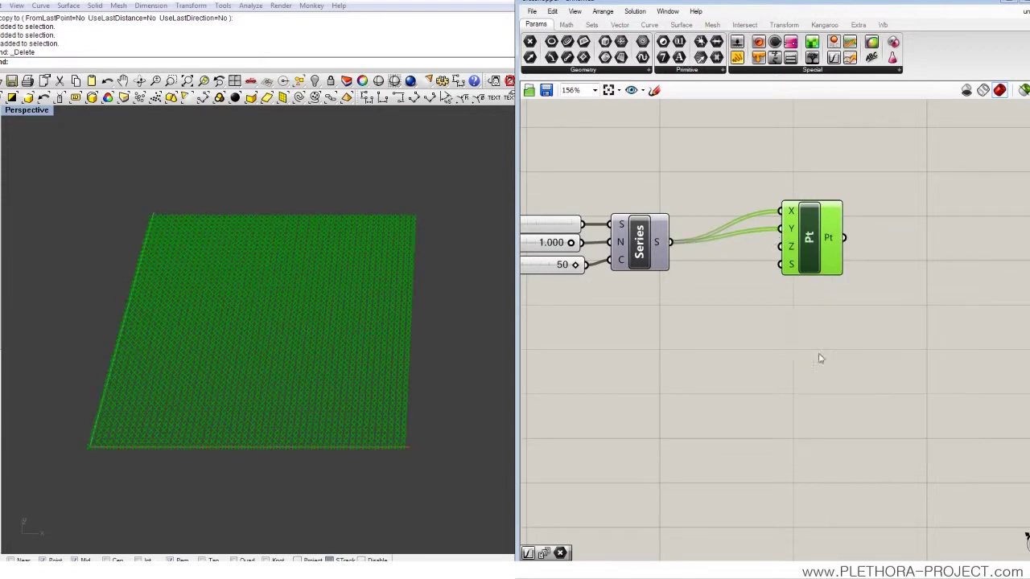
{"action": "left_click_drag", "start_coordinate": [821, 269], "coordinate": [776, 274]}
{"action": "scroll", "coordinate": [743, 333], "scroll_direction": "down", "scroll_amount": 1}
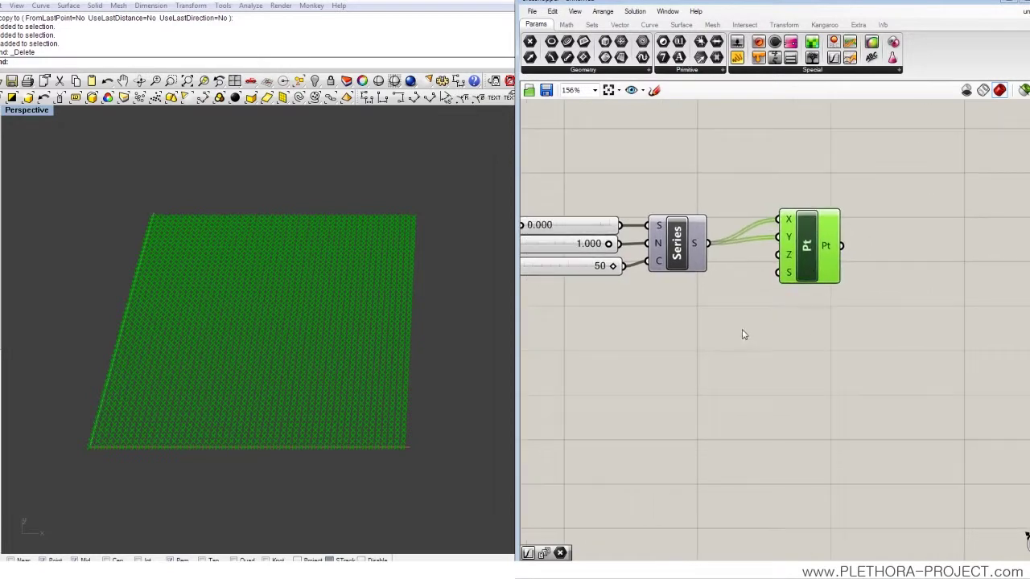
{"action": "left_click", "coordinate": [871, 318]}
{"action": "right_click_drag", "start_coordinate": [871, 318], "coordinate": [770, 297]}
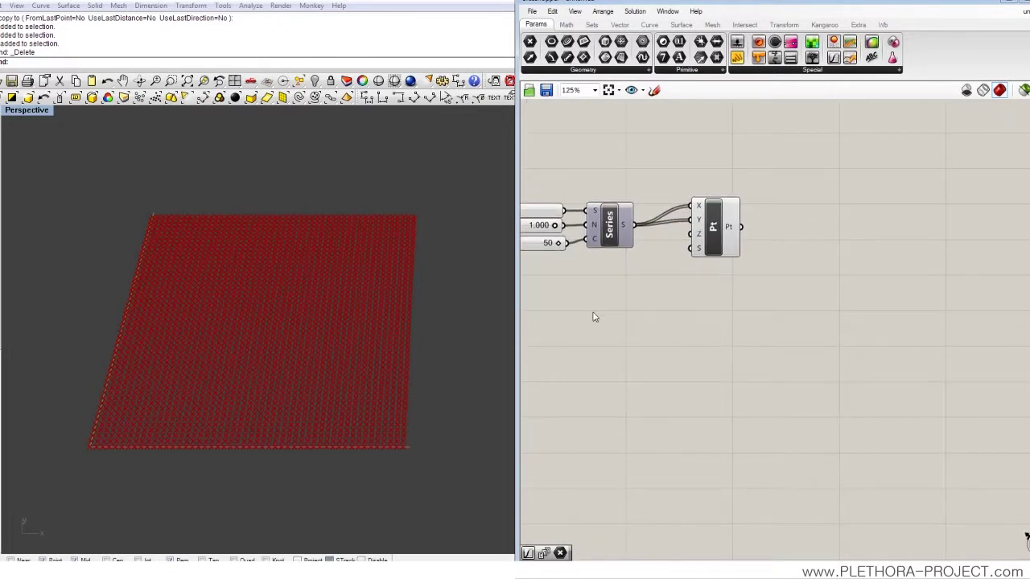
- Draw an attractor point on the point grid in Rhino
{"action": "left_click", "coordinate": [1, 145]}
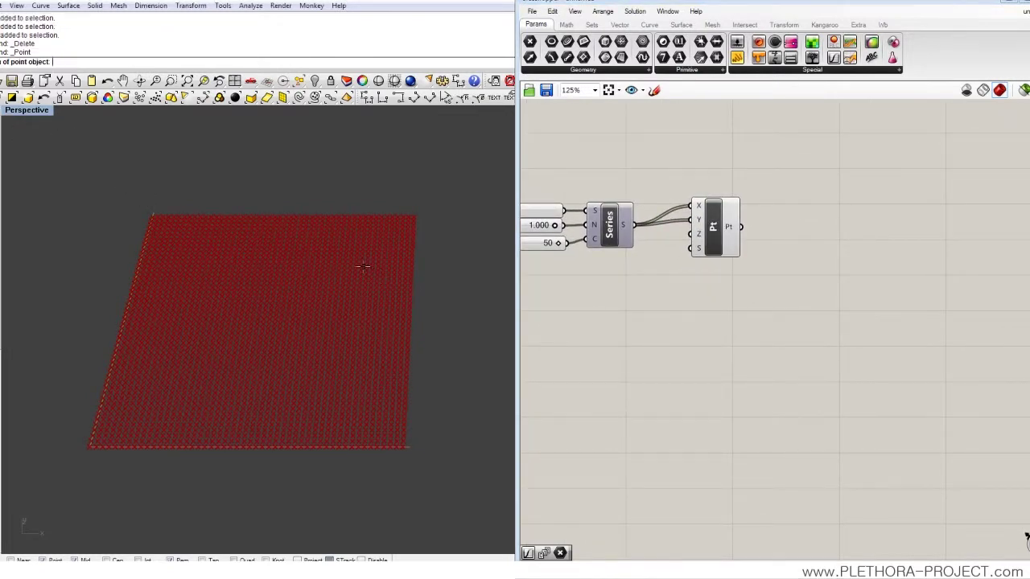
{"action": "left_click", "coordinate": [361, 264]}
{"action": "left_click", "coordinate": [360, 262]}
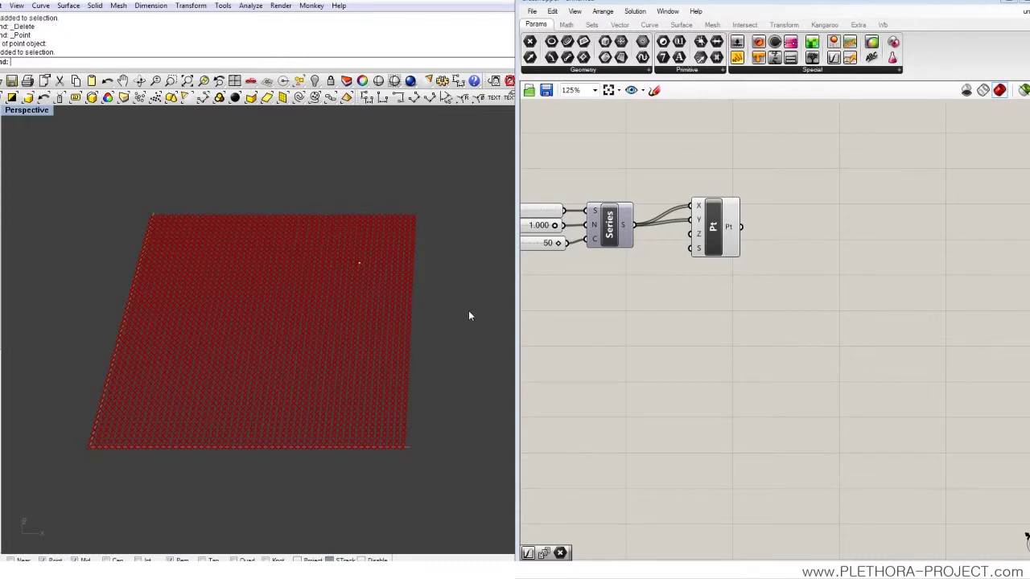
- Add a Point parameter and set it to reference the Rhino attractor point
{"action": "double_click", "coordinate": [616, 358]}
{"action": "type", "text": "poi"}
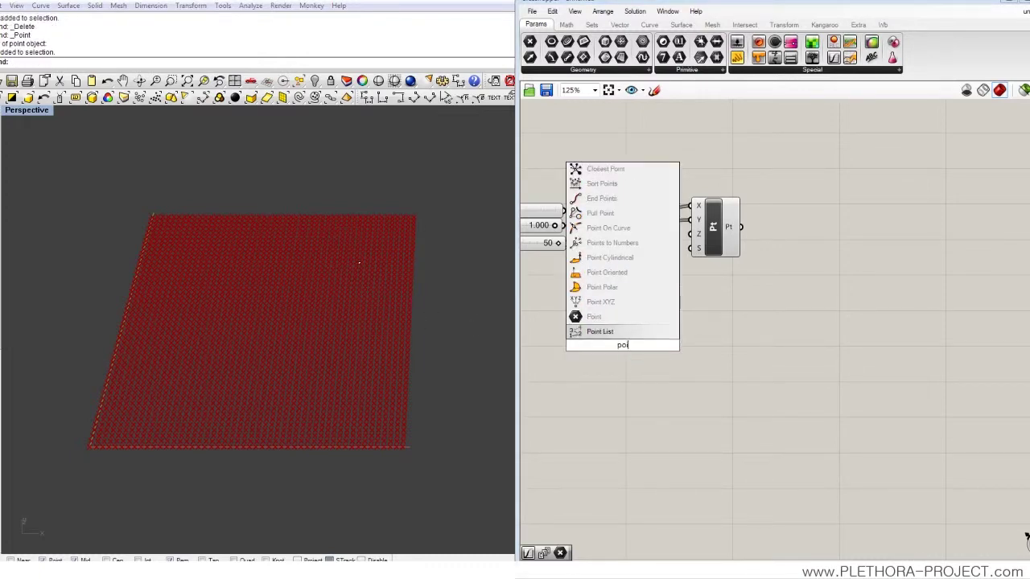
{"action": "type", "text": "nt"}
{"action": "left_click", "coordinate": [595, 331]}
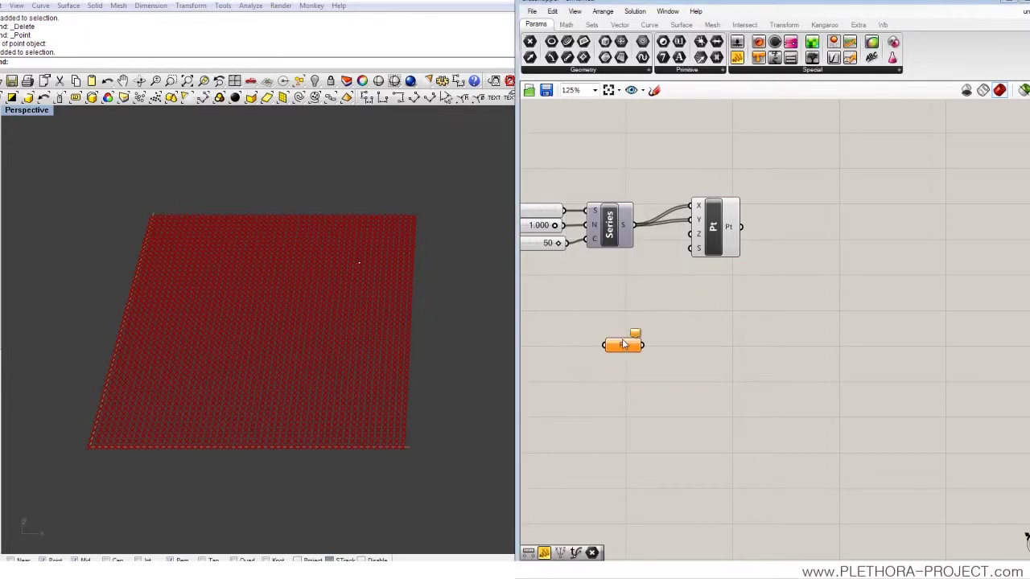
{"action": "left_click_drag", "start_coordinate": [625, 344], "coordinate": [593, 348]}
{"action": "right_click", "coordinate": [598, 350]}
{"action": "left_click", "coordinate": [634, 459]}
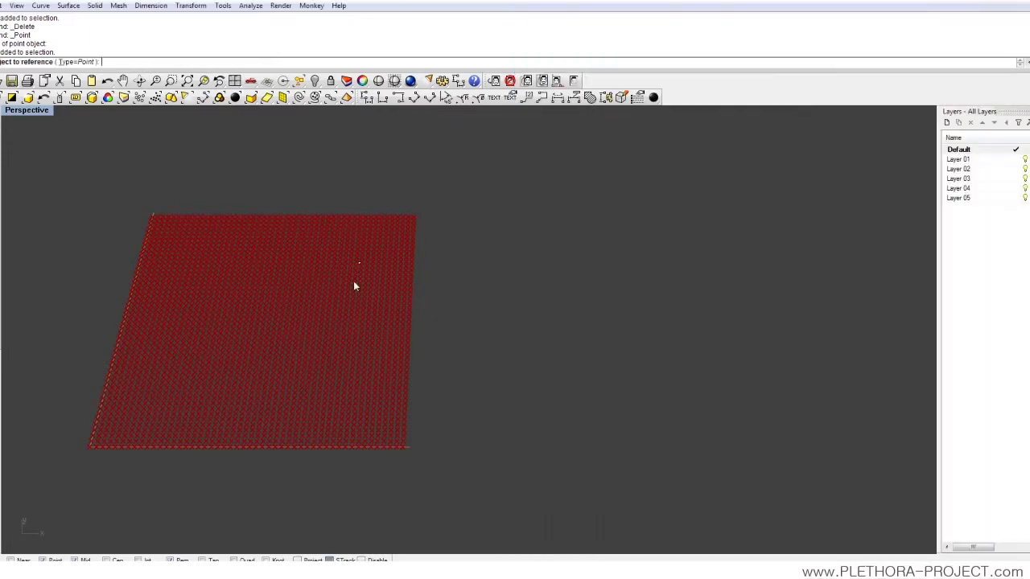
{"action": "left_click", "coordinate": [358, 265]}
{"action": "left_click_drag", "start_coordinate": [598, 352], "coordinate": [592, 371]}
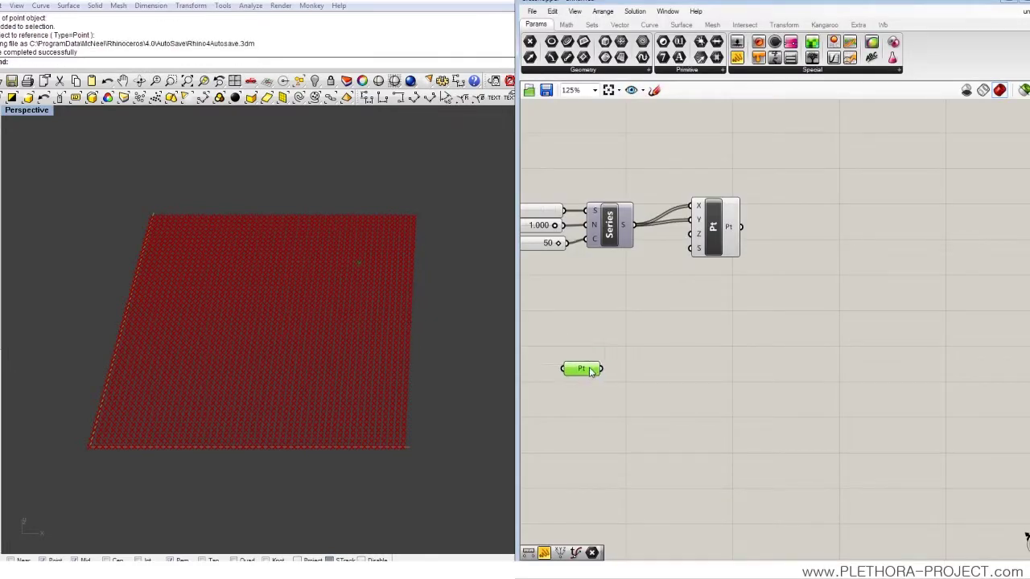
- Add a Distance component with the grid points as A and the attractor parameter as B
{"action": "double_click", "coordinate": [773, 304]}
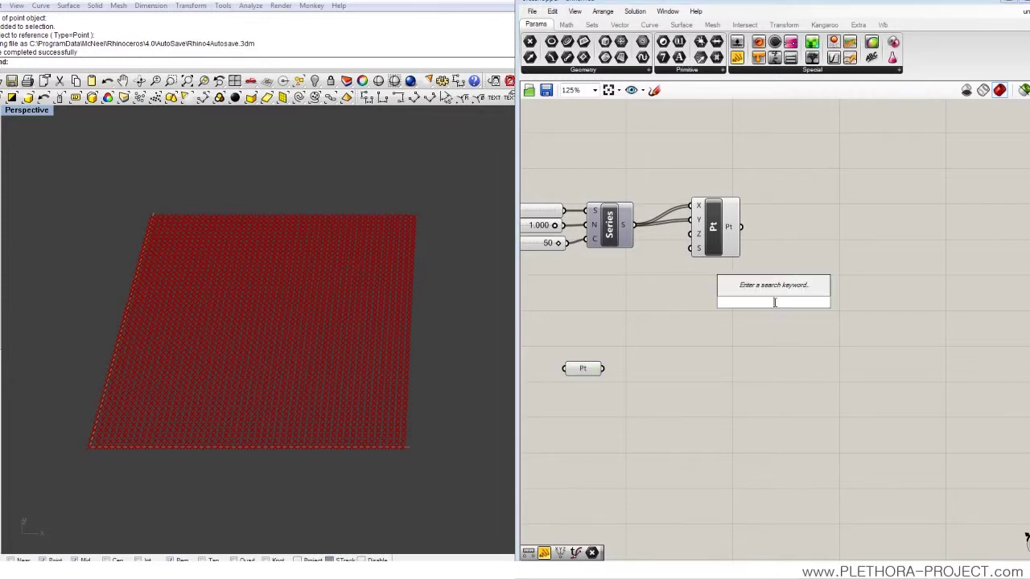
{"action": "type", "text": "dist"}
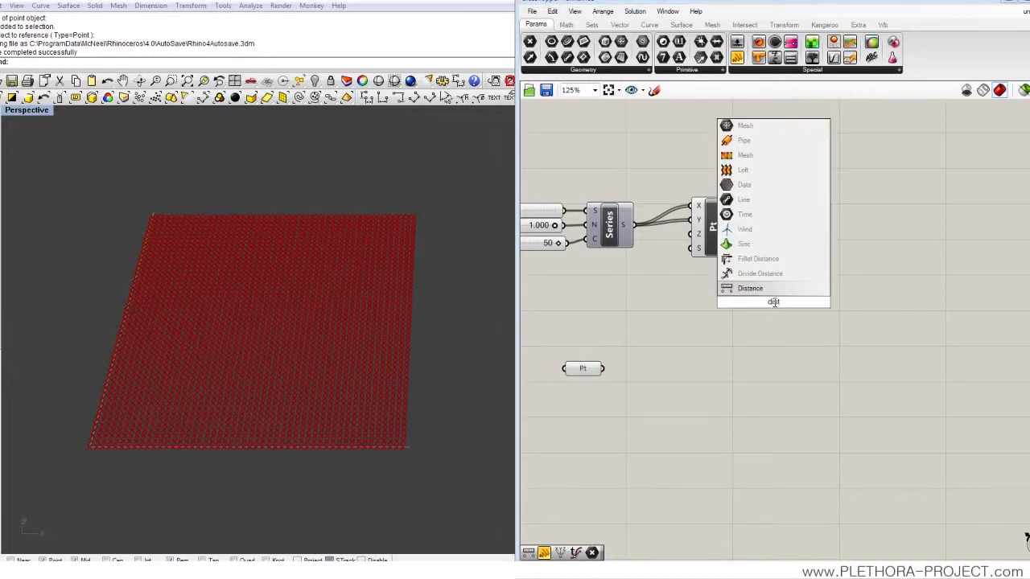
{"action": "key", "text": "Return"}
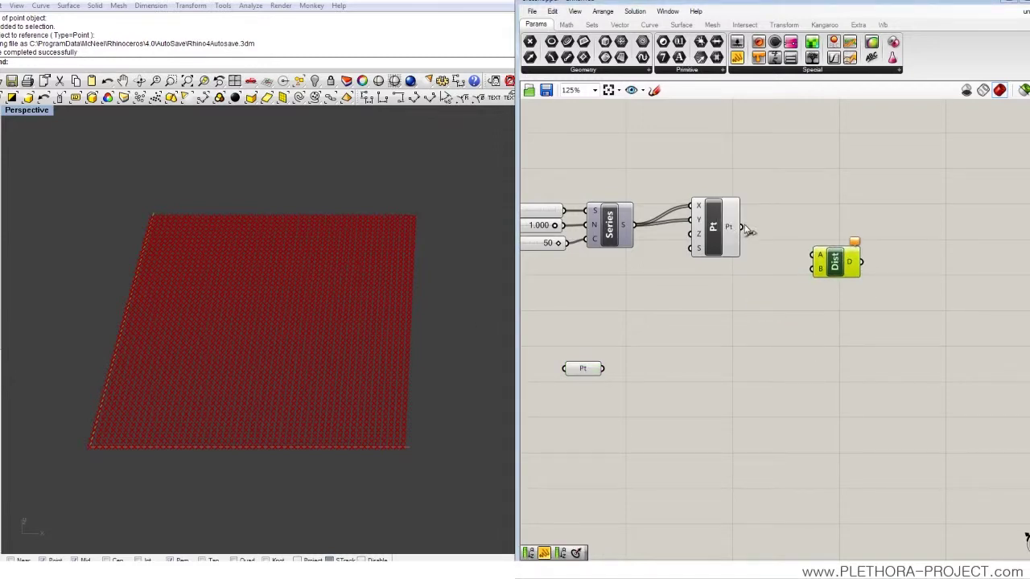
{"action": "left_click_drag", "start_coordinate": [741, 227], "coordinate": [814, 256]}
{"action": "left_click_drag", "start_coordinate": [604, 368], "coordinate": [816, 270]}
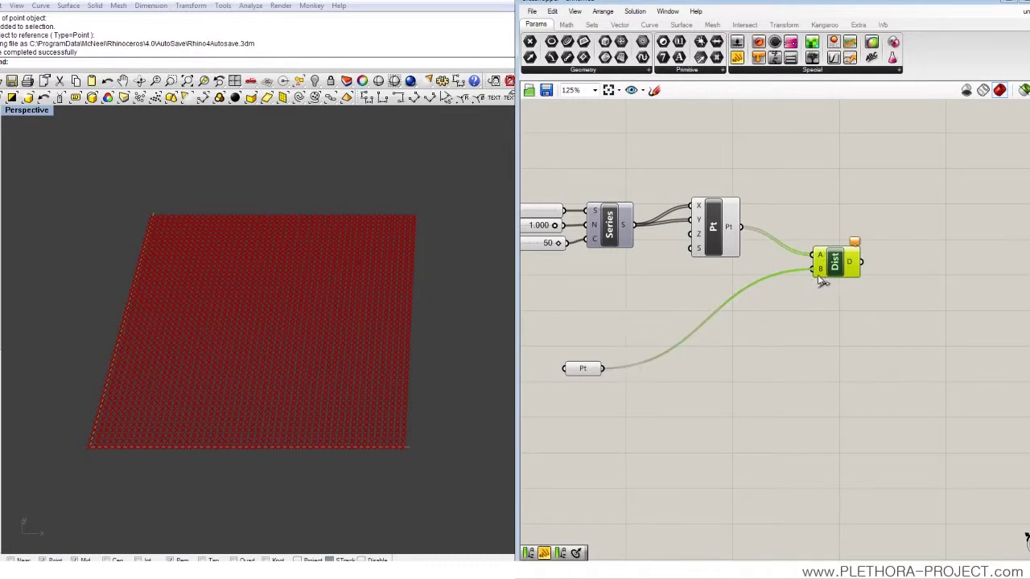
{"action": "left_click_drag", "start_coordinate": [581, 370], "coordinate": [666, 368]}
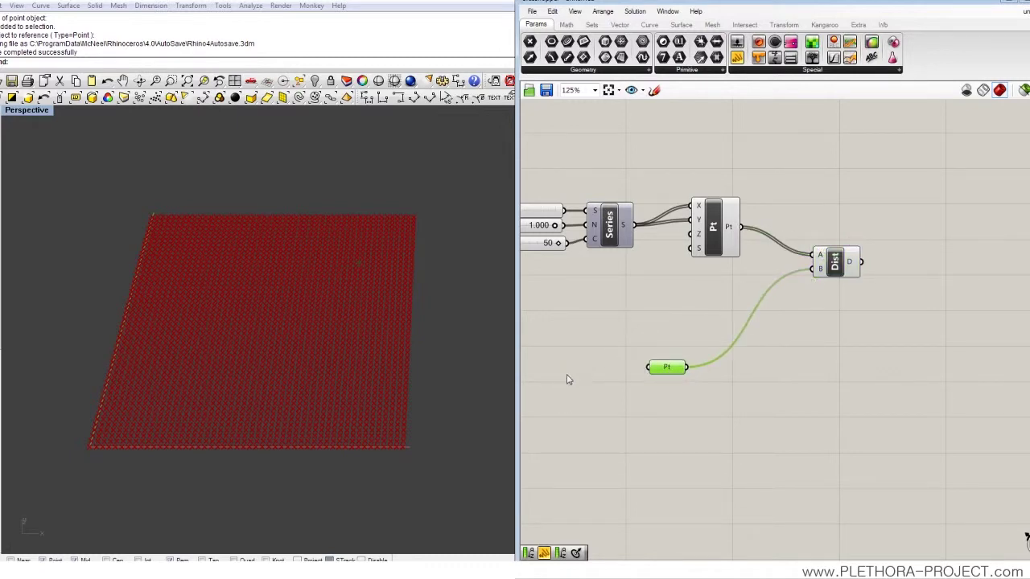
{"action": "left_click", "coordinate": [359, 263]}
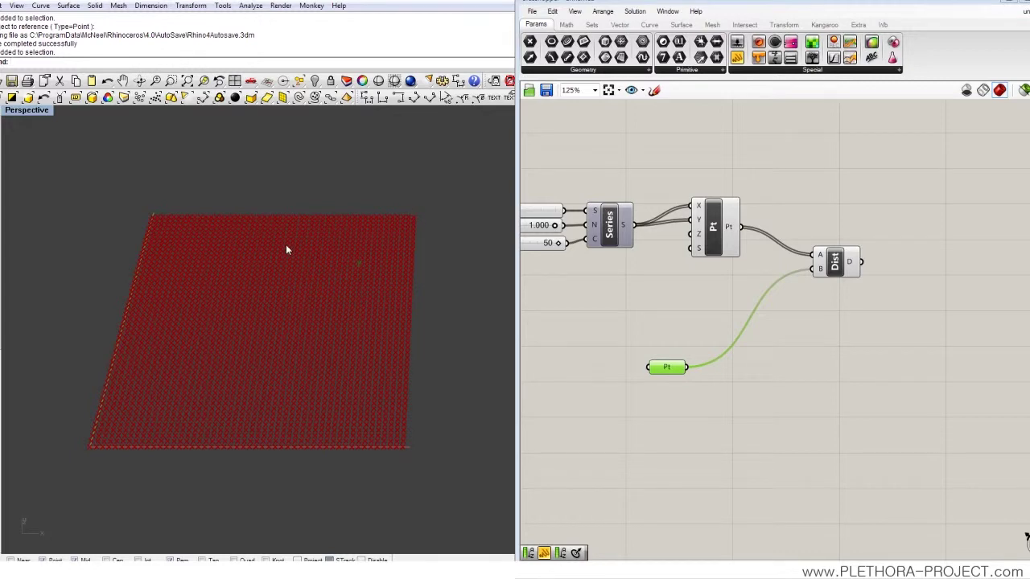
{"action": "left_click", "coordinate": [840, 269]}
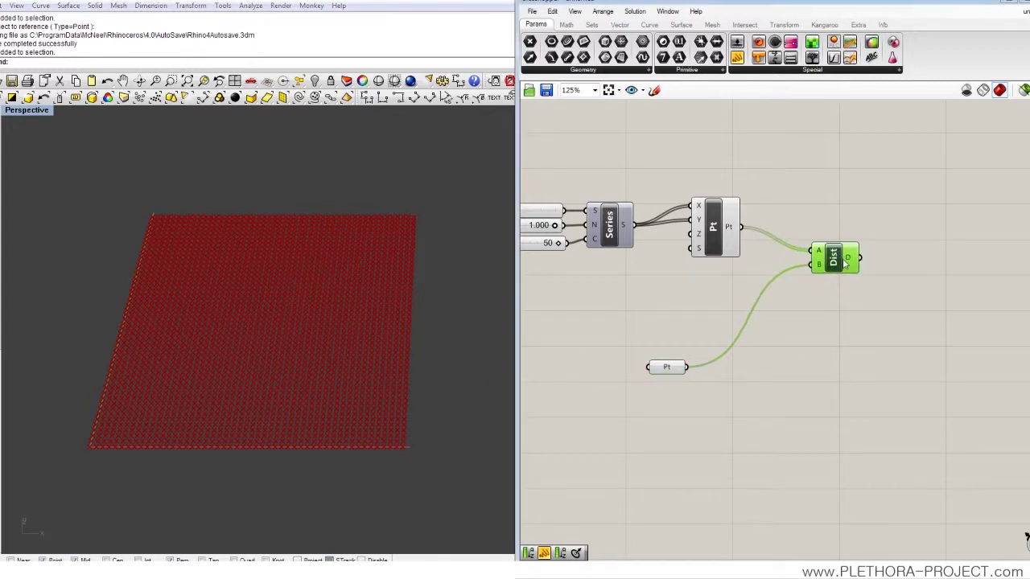
{"action": "right_click_drag", "start_coordinate": [827, 338], "coordinate": [726, 327]}
{"action": "left_click", "coordinate": [865, 273]}
- Add a Circle component via 'cir', wire the distances into it, then delete it
{"action": "double_click", "coordinate": [865, 274]}
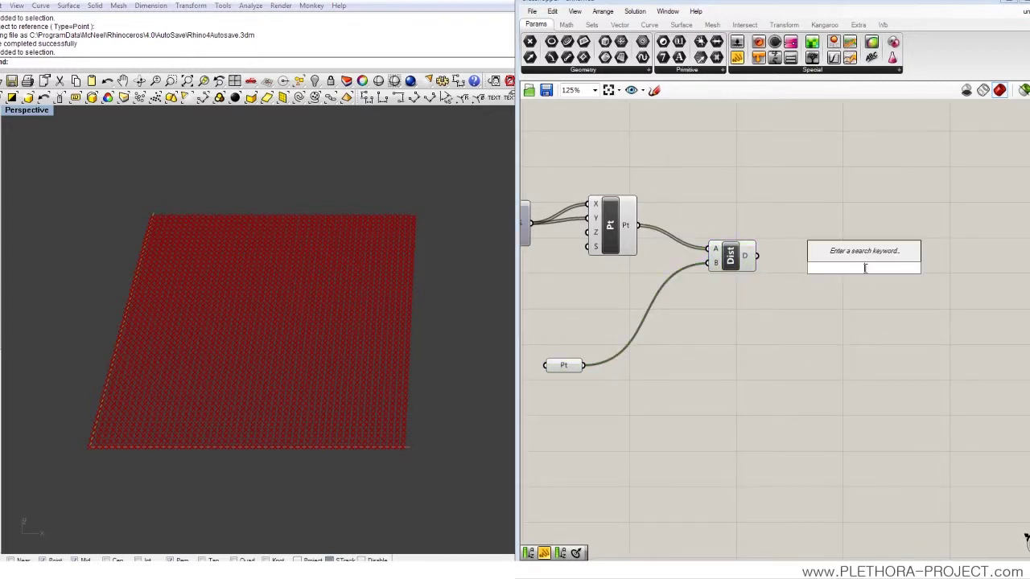
{"action": "type", "text": "cir"}
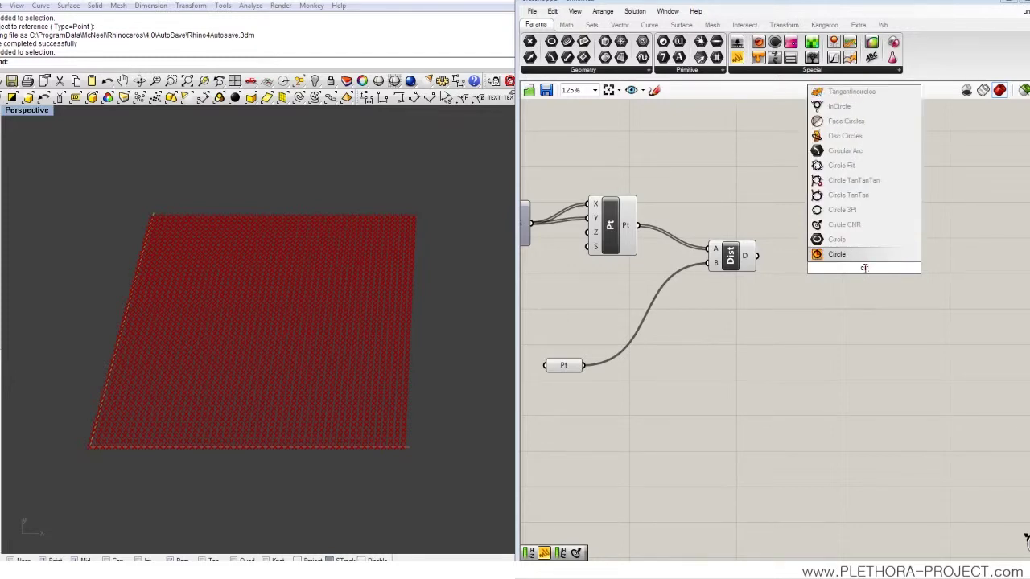
{"action": "left_click", "coordinate": [849, 255]}
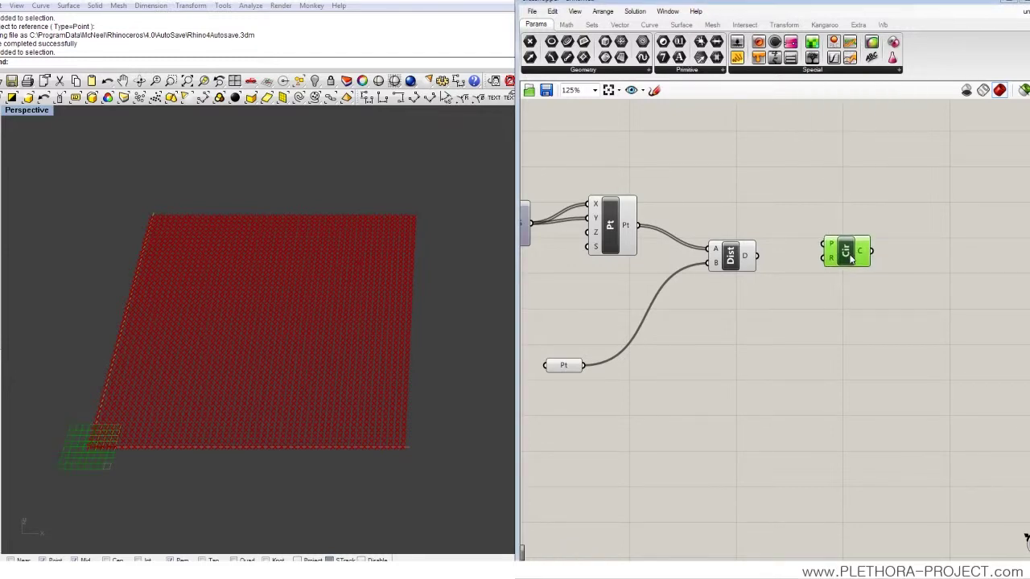
{"action": "left_click_drag", "start_coordinate": [756, 256], "coordinate": [824, 245]}
{"action": "scroll", "coordinate": [334, 305], "scroll_direction": "up", "scroll_amount": 5}
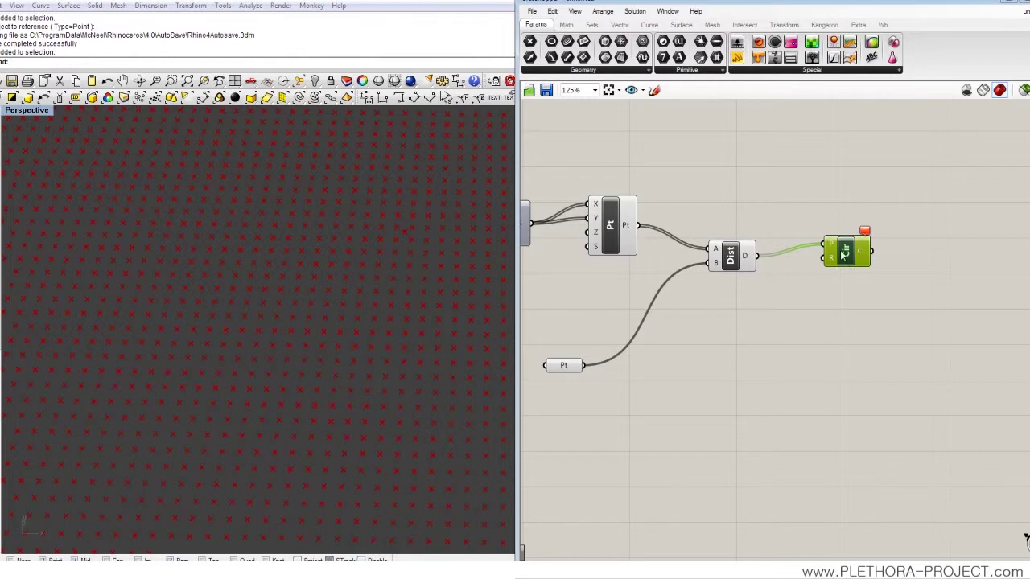
{"action": "key", "text": "Delete"}
- Place a Circle CNR component from the Curve Primitive panel's full list
{"action": "left_click", "coordinate": [648, 25]}
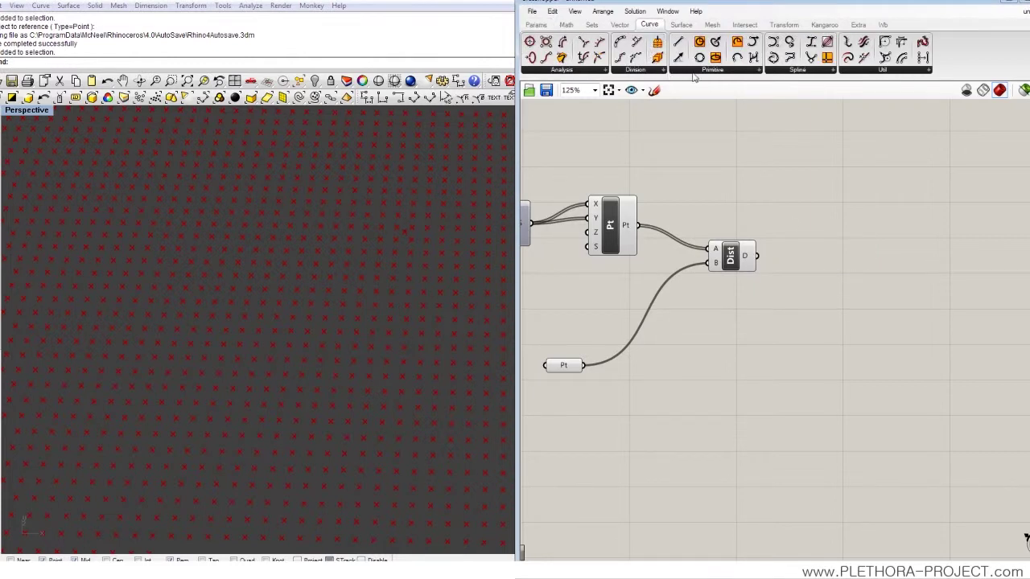
{"action": "left_click", "coordinate": [739, 71]}
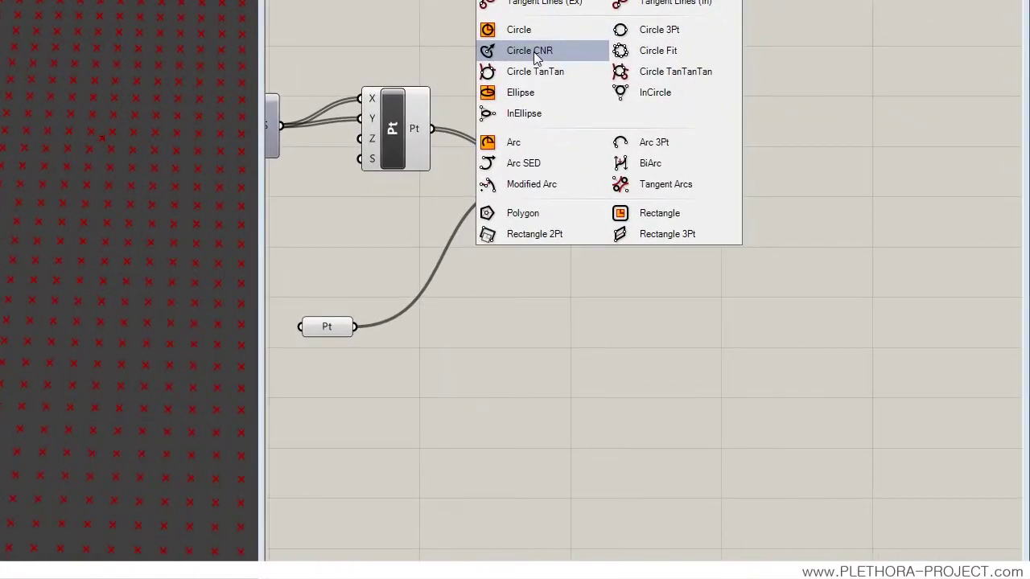
{"action": "left_click_drag", "start_coordinate": [550, 62], "coordinate": [734, 173]}
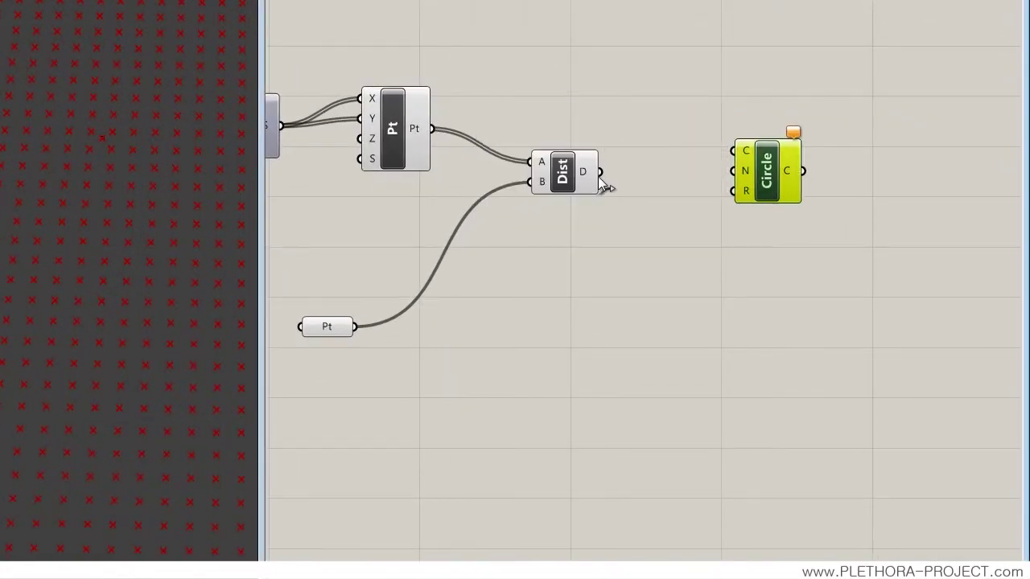
- Connect the grid points to the Circle CNR centre input and zoom onto the circles
{"action": "left_click_drag", "start_coordinate": [599, 172], "coordinate": [733, 151]}
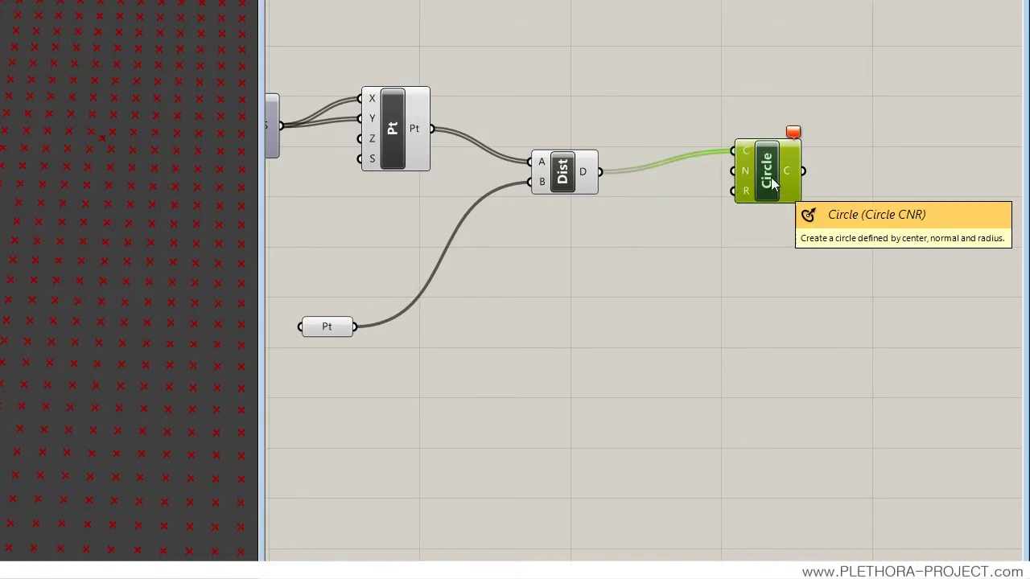
{"action": "left_click_drag", "start_coordinate": [767, 167], "coordinate": [767, 123]}
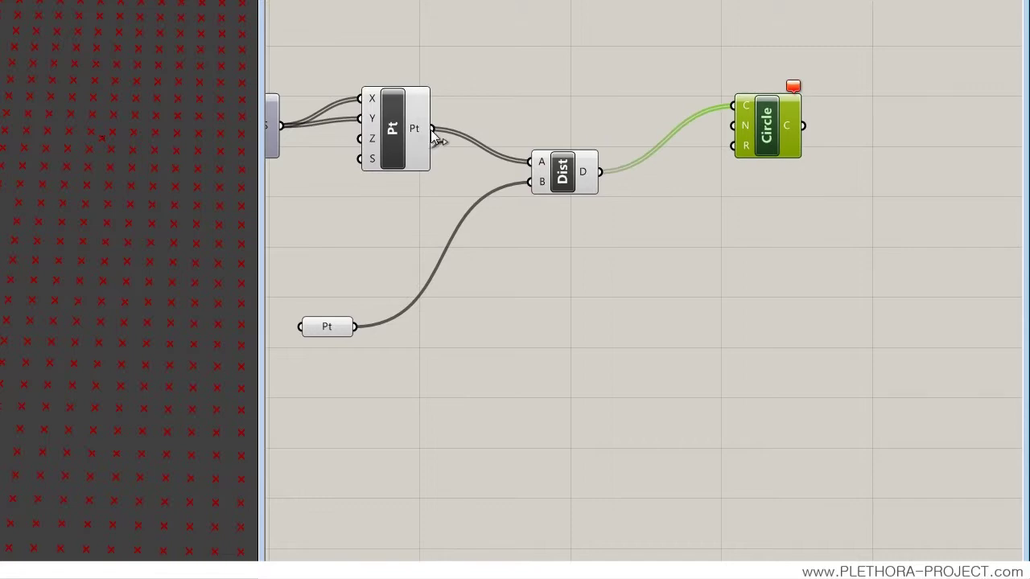
{"action": "left_click_drag", "start_coordinate": [433, 129], "coordinate": [728, 107]}
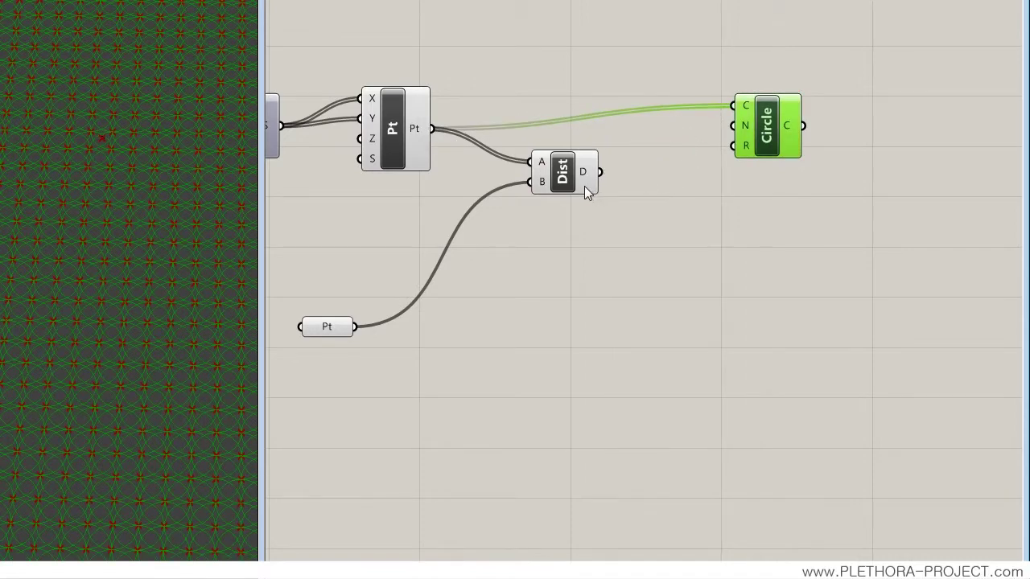
{"action": "right_click_drag", "start_coordinate": [7, 271], "coordinate": [7, 241]}
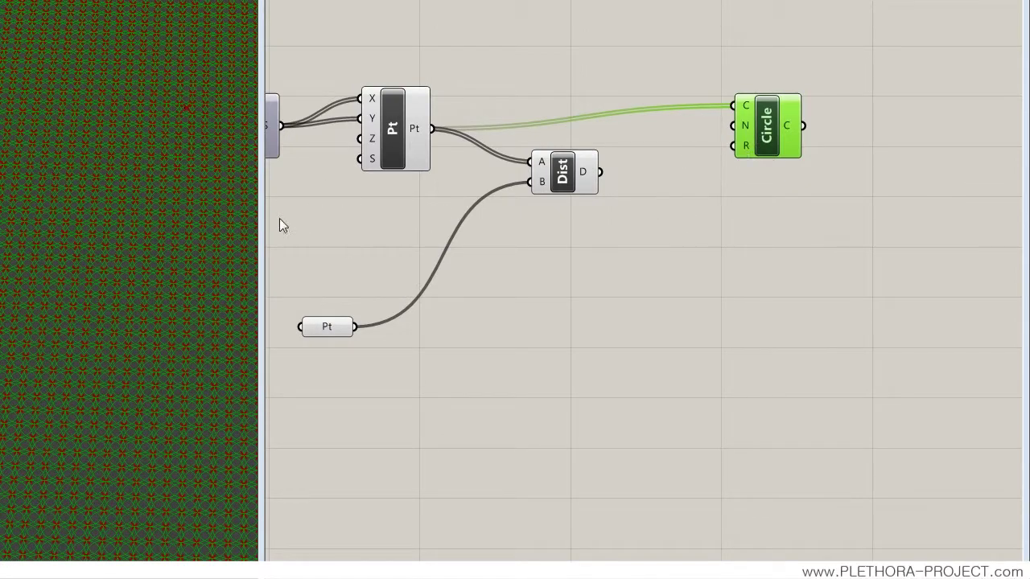
{"action": "scroll", "coordinate": [131, 190], "scroll_direction": "down", "scroll_amount": 4}
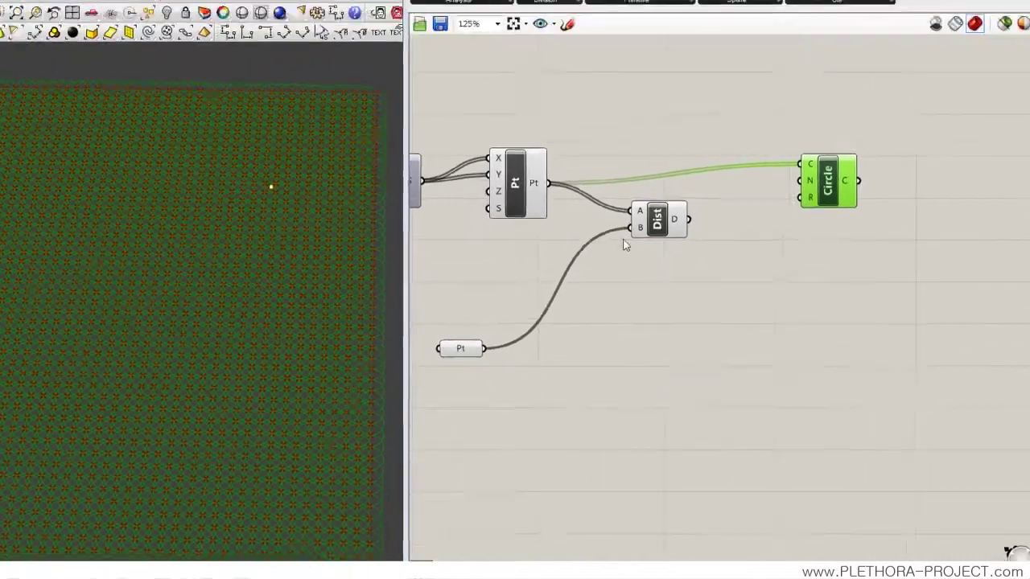
- Wire the Distance values into the Circle CNR radius input
{"action": "left_click", "coordinate": [573, 175]}
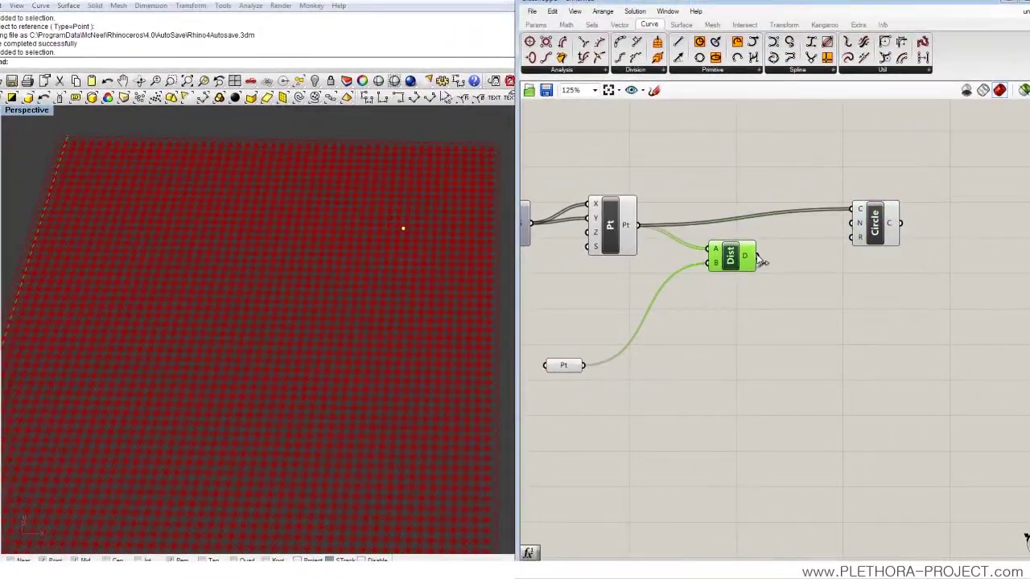
{"action": "left_click_drag", "start_coordinate": [761, 257], "coordinate": [851, 237]}
{"action": "right_click_drag", "start_coordinate": [291, 310], "coordinate": [291, 413], "text": "ctrl"}
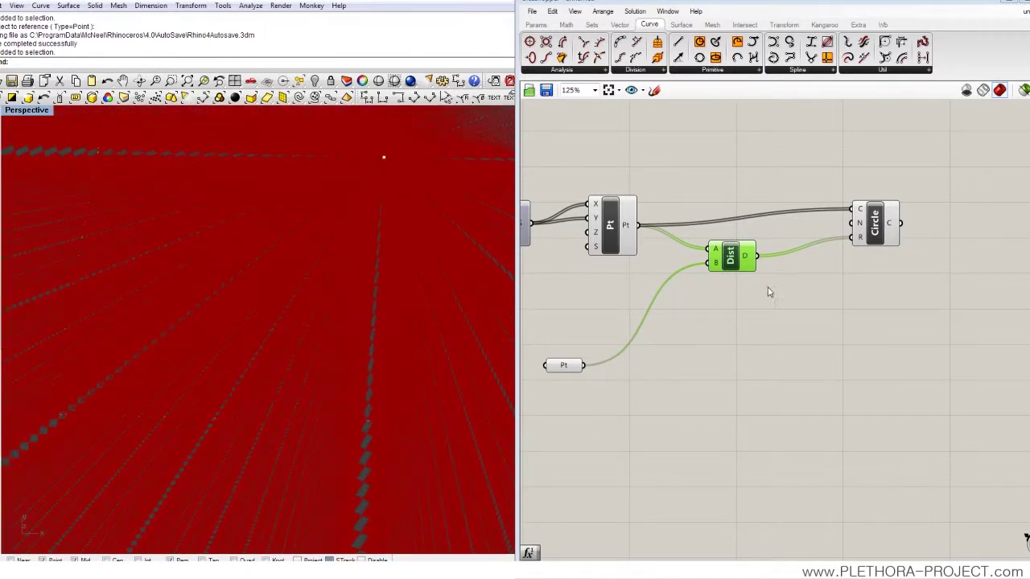
{"action": "left_click_drag", "start_coordinate": [880, 236], "coordinate": [919, 235]}
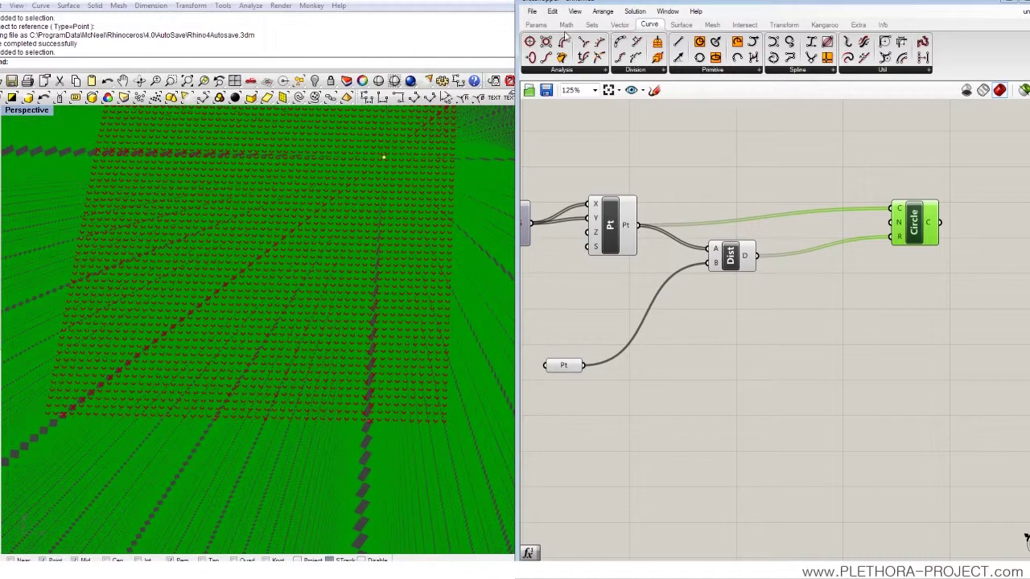
- Place a single-variable F1 expression component from the Maths Script list
{"action": "left_click", "coordinate": [522, 24]}
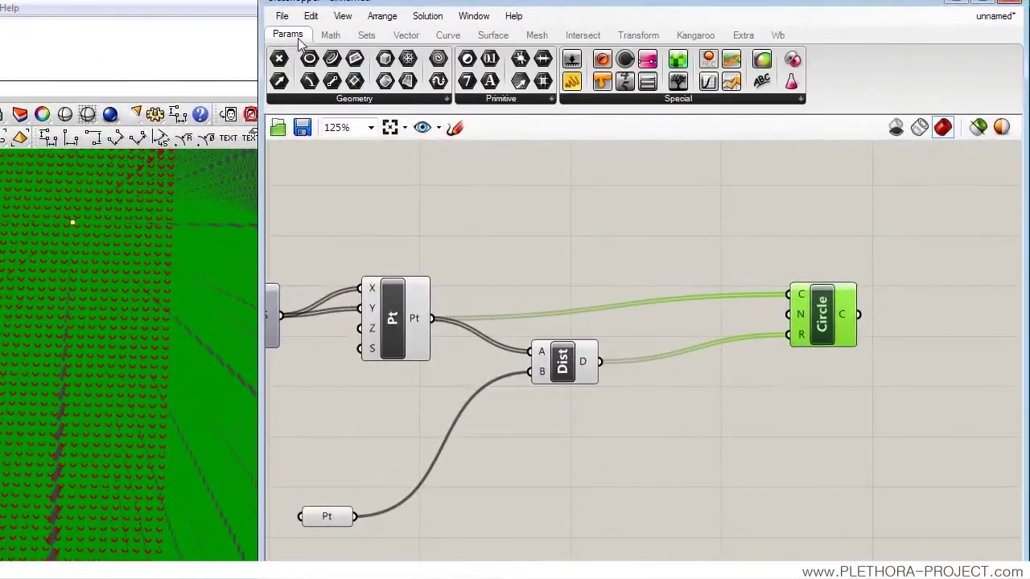
{"action": "left_click", "coordinate": [328, 37]}
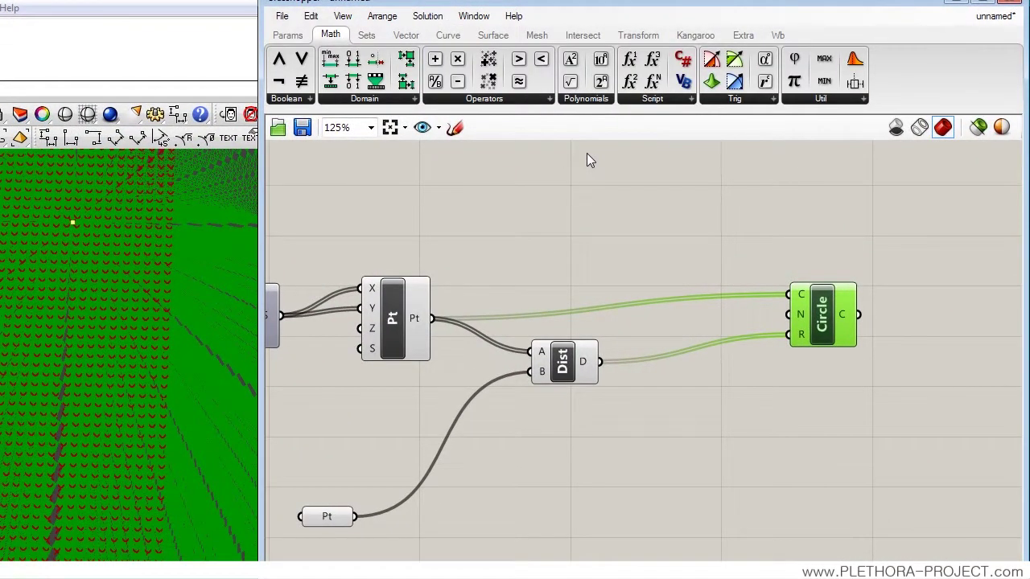
{"action": "left_click", "coordinate": [641, 103]}
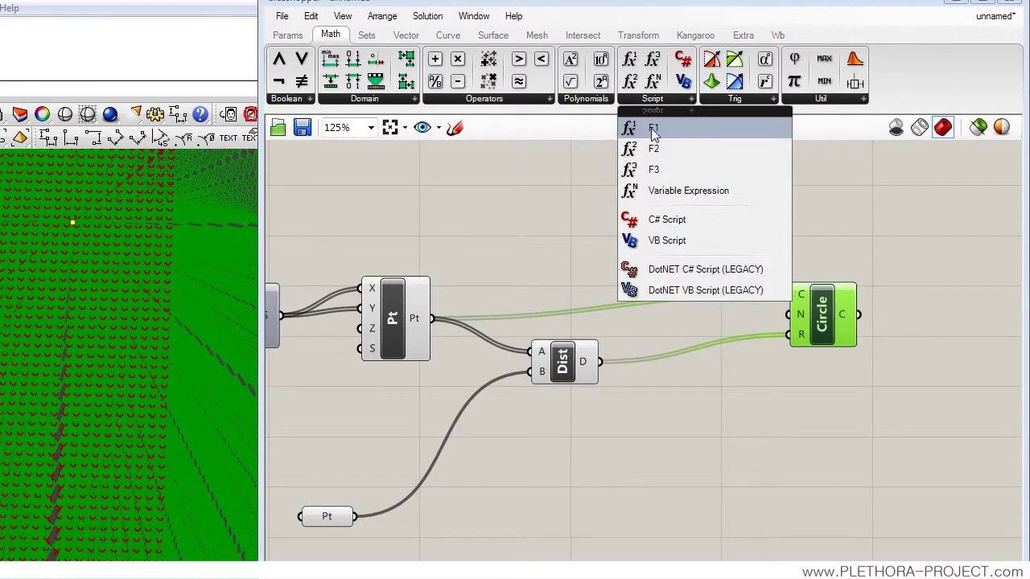
{"action": "left_click", "coordinate": [671, 137]}
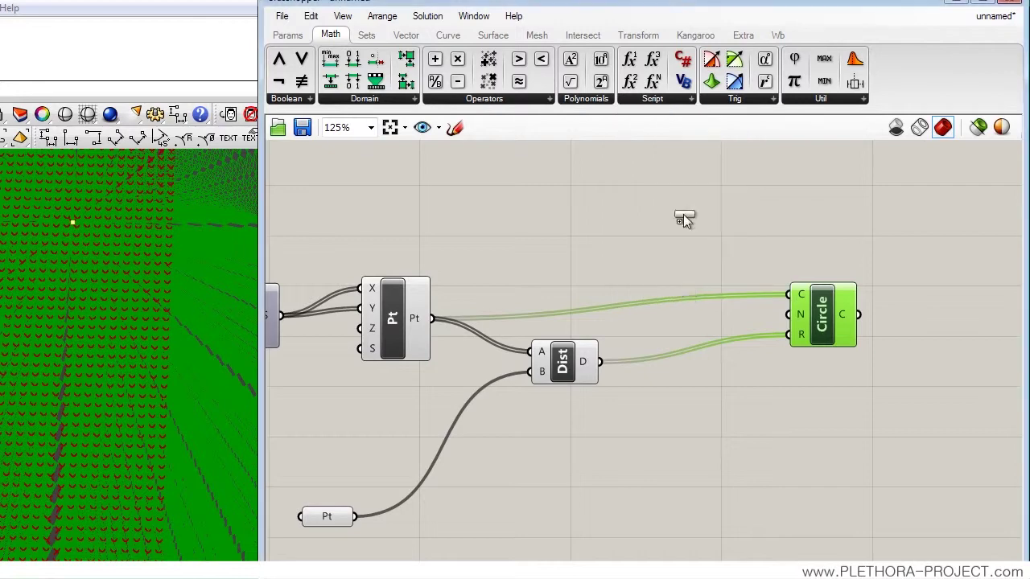
{"action": "left_click", "coordinate": [707, 389]}
- Insert F(x) between Distance and Circle radius, then detach it to restore the direct wire
{"action": "right_click_drag", "start_coordinate": [727, 429], "coordinate": [627, 407]}
{"action": "left_click_drag", "start_coordinate": [739, 321], "coordinate": [808, 315]}
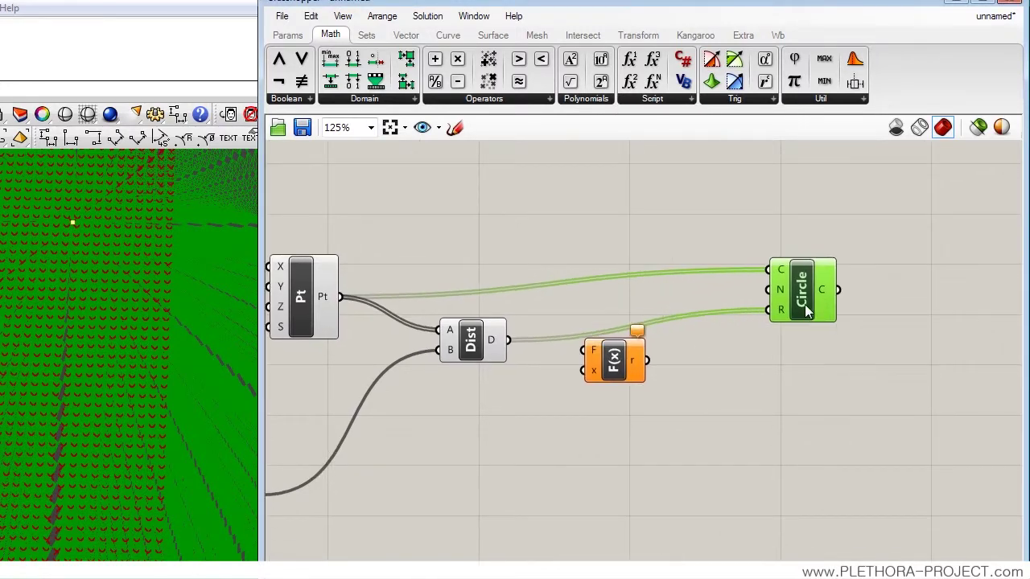
{"action": "left_click_drag", "start_coordinate": [631, 368], "coordinate": [636, 354]}
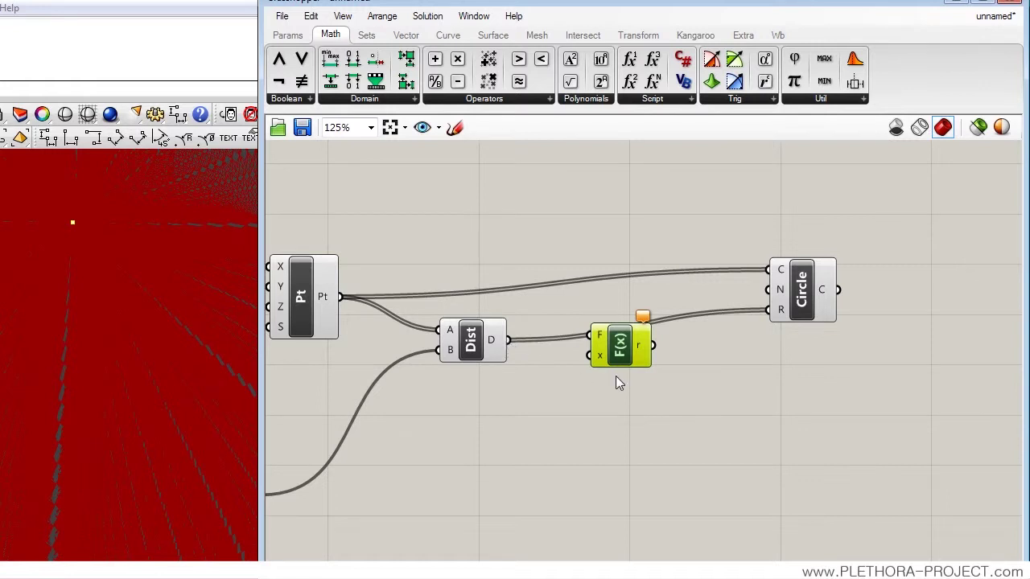
{"action": "left_click_drag", "start_coordinate": [618, 347], "coordinate": [653, 392]}
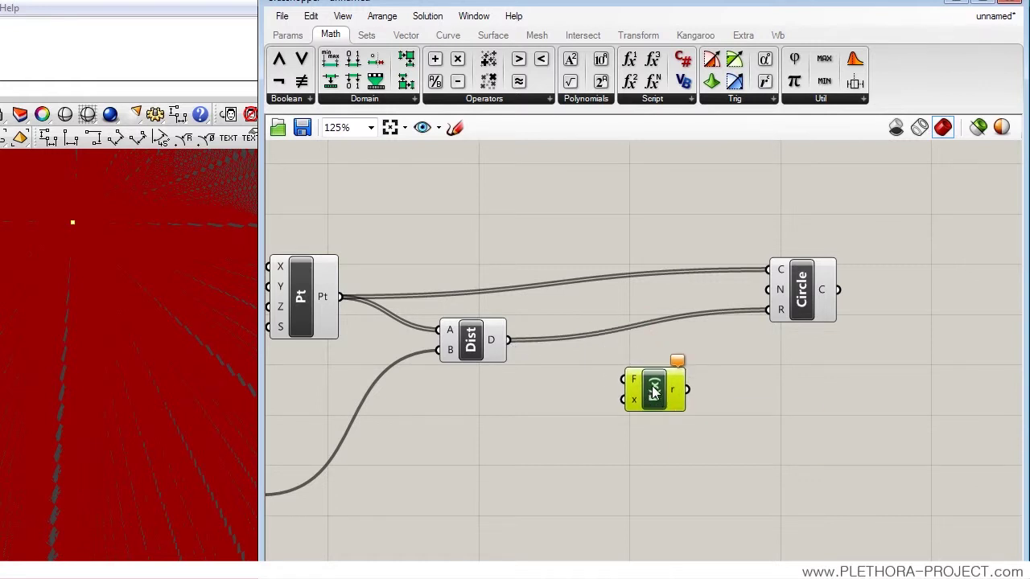
{"action": "double_click", "coordinate": [654, 392]}
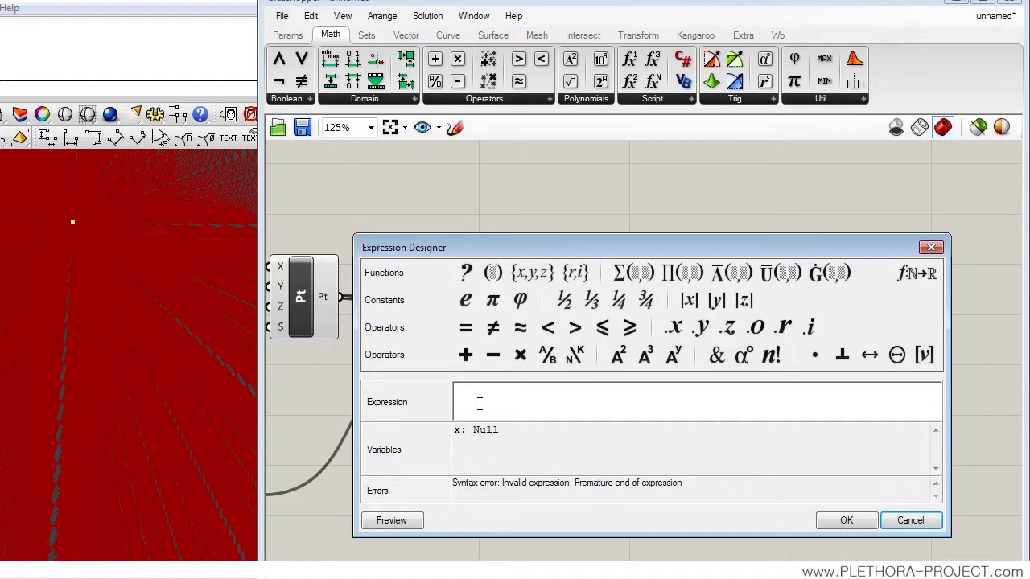
- Enter x/50 as the F(x) expression and feed the Distance values into its x input
{"action": "left_click", "coordinate": [479, 403]}
{"action": "type", "text": "x/"}
{"action": "type", "text": "10"}
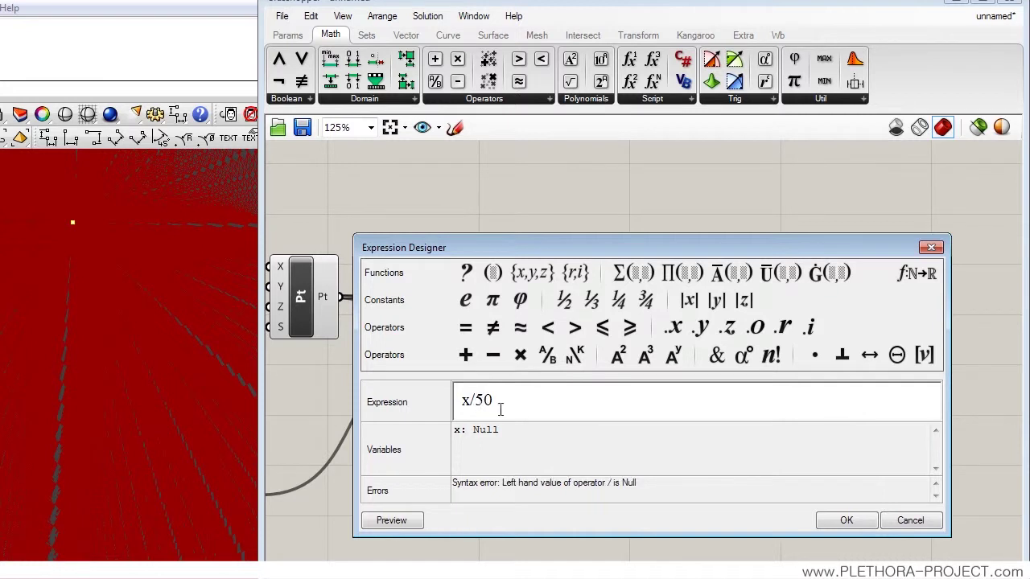
{"action": "left_click_drag", "start_coordinate": [505, 401], "coordinate": [461, 410]}
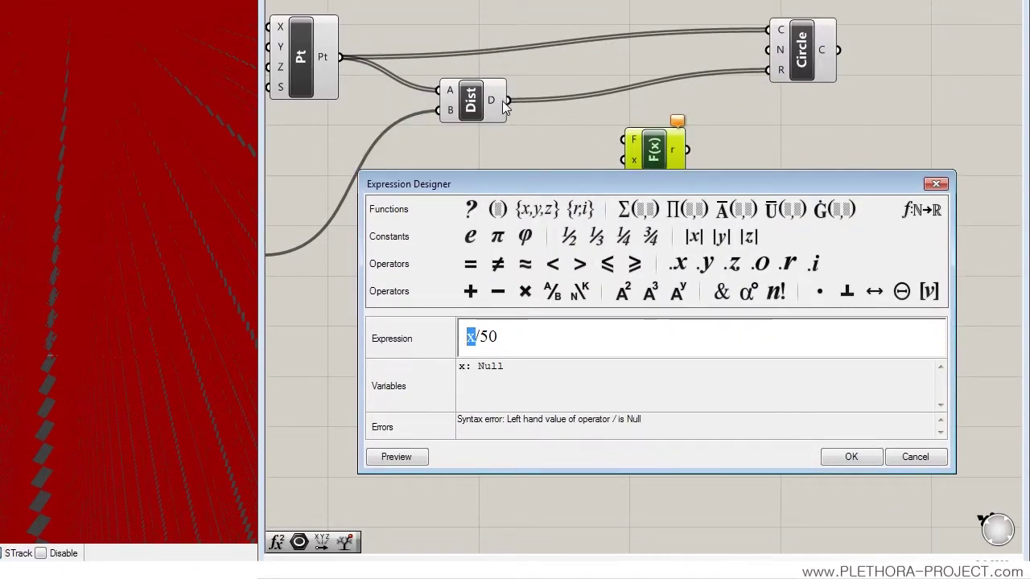
{"action": "left_click", "coordinate": [501, 341]}
{"action": "left_click", "coordinate": [851, 457]}
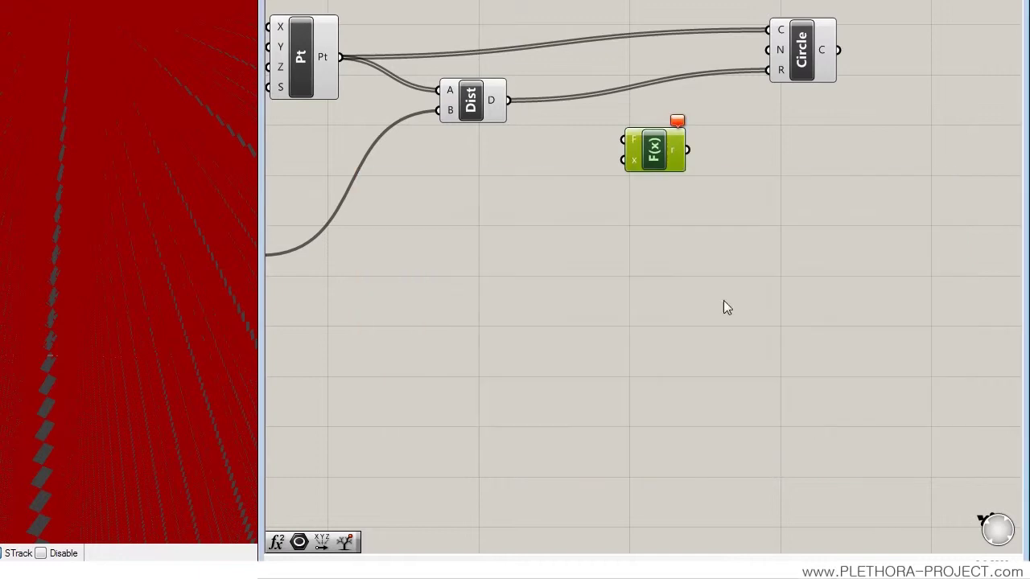
{"action": "left_click_drag", "start_coordinate": [509, 100], "coordinate": [624, 160]}
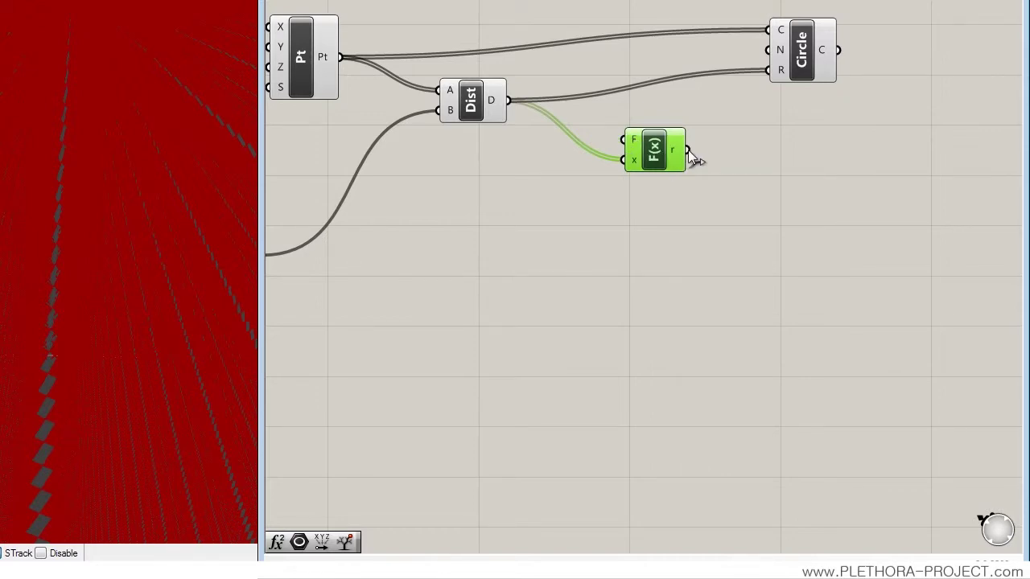
- Connect the F(x) result to the Circle radius R input
{"action": "left_click_drag", "start_coordinate": [688, 149], "coordinate": [768, 70]}
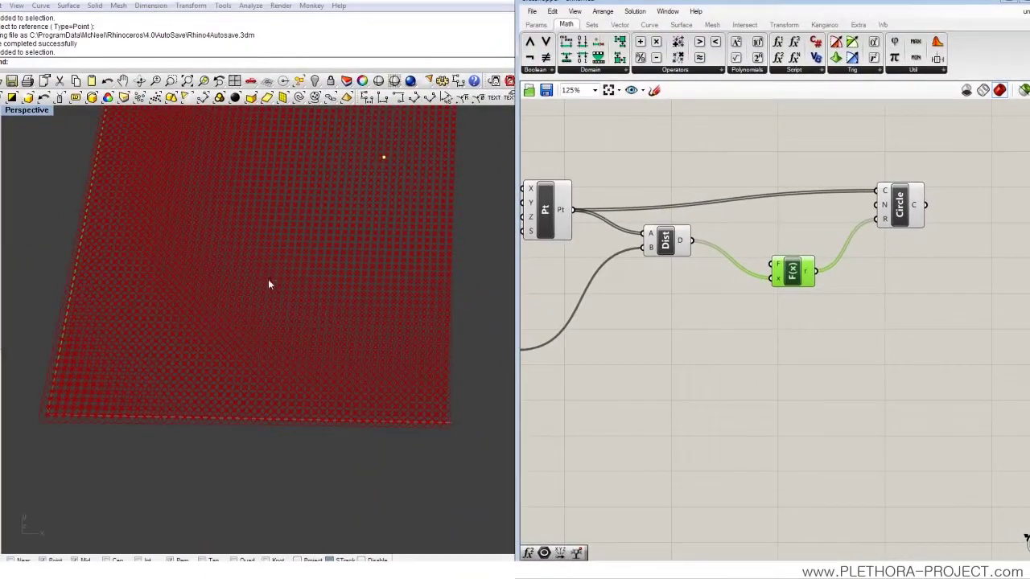
{"action": "right_click_drag", "start_coordinate": [269, 284], "coordinate": [280, 341]}
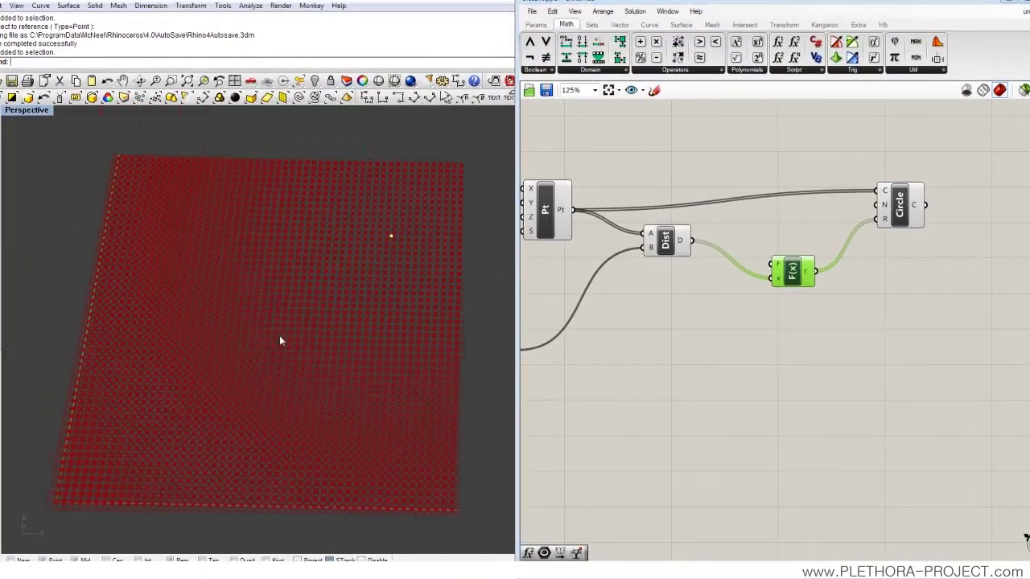
{"action": "scroll", "coordinate": [357, 293], "scroll_direction": "up", "scroll_amount": 6}
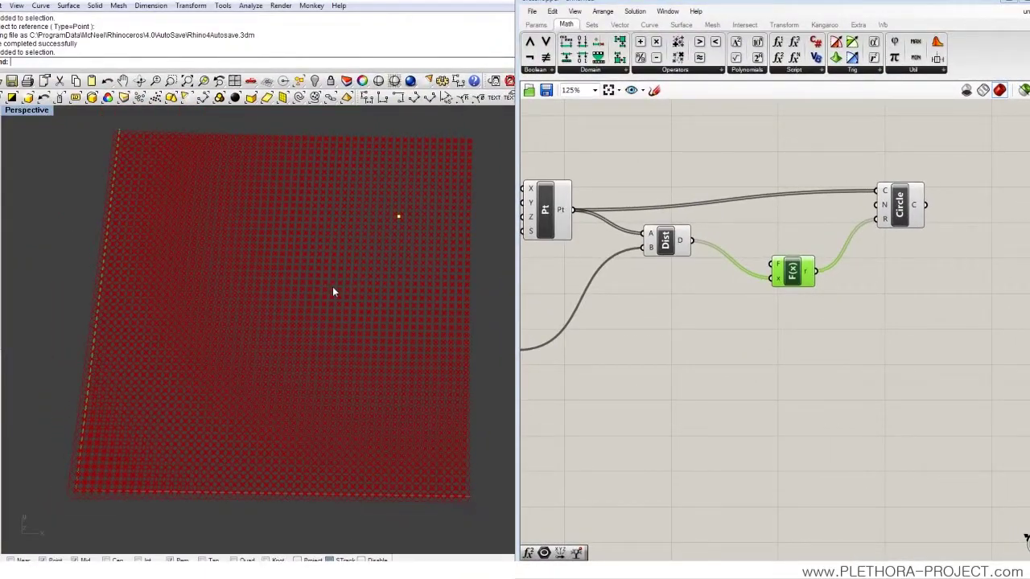
- Change the F(x) expression from x/50 to x/100, shrinking the circles
{"action": "double_click", "coordinate": [790, 273]}
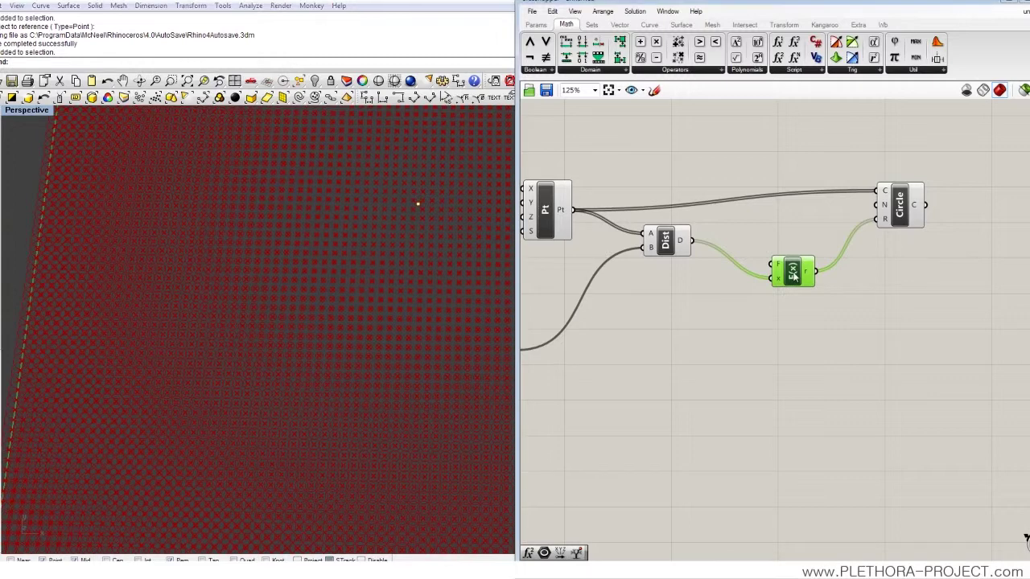
{"action": "double_click", "coordinate": [672, 282]}
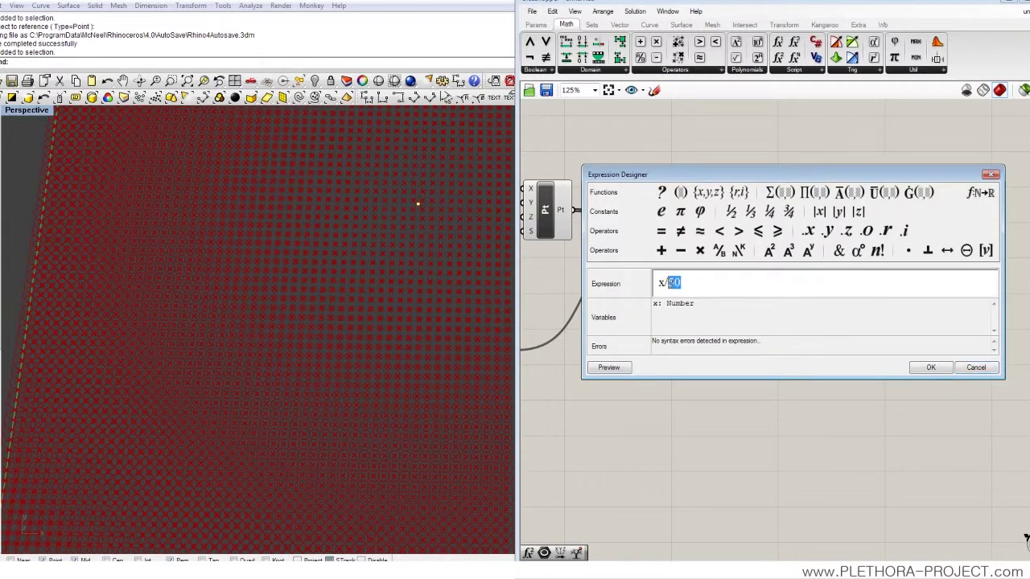
{"action": "type", "text": "100"}
{"action": "left_click", "coordinate": [932, 367]}
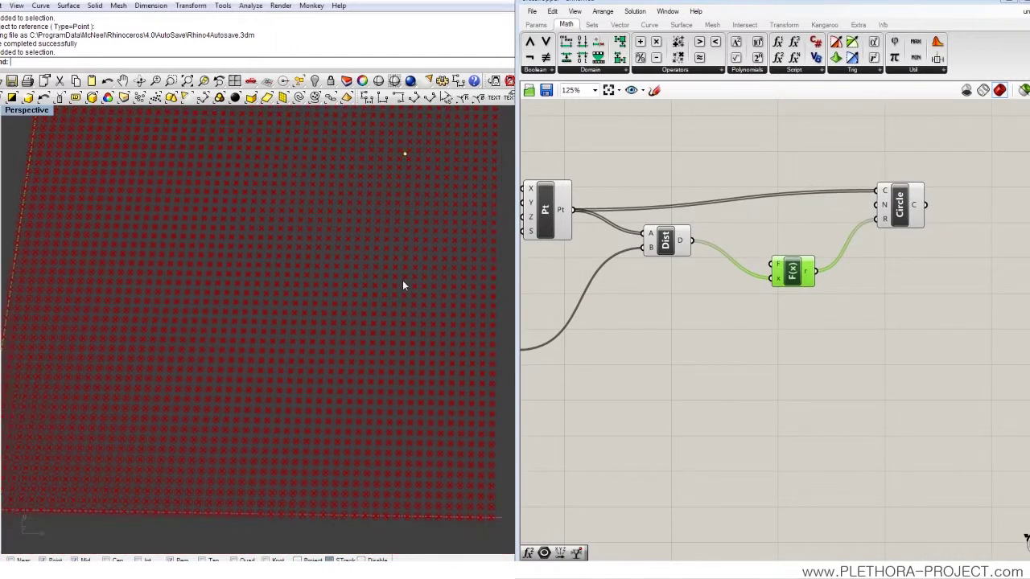
{"action": "right_click_drag", "start_coordinate": [377, 287], "coordinate": [403, 281], "text": "shift"}
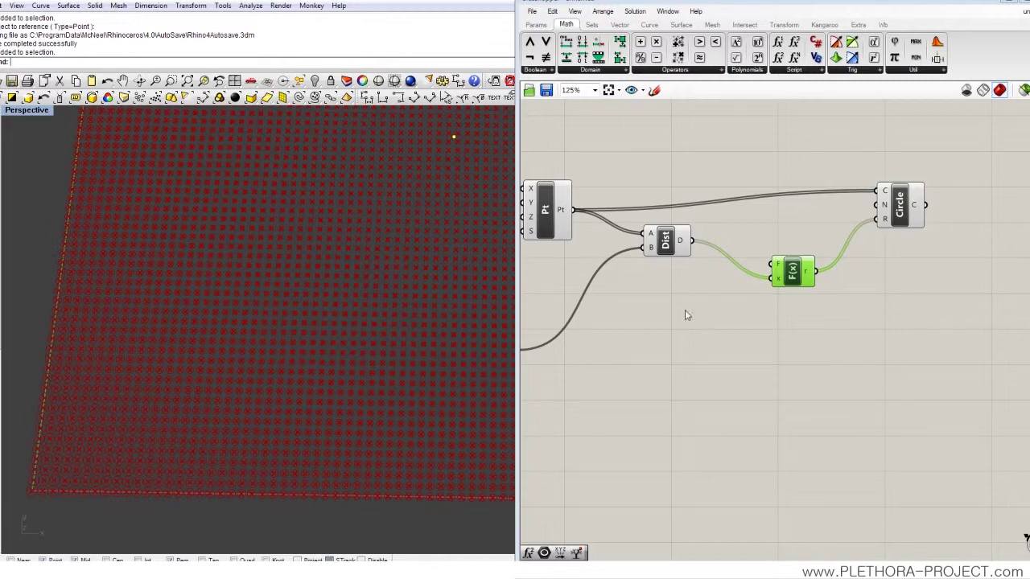
{"action": "double_click", "coordinate": [791, 278]}
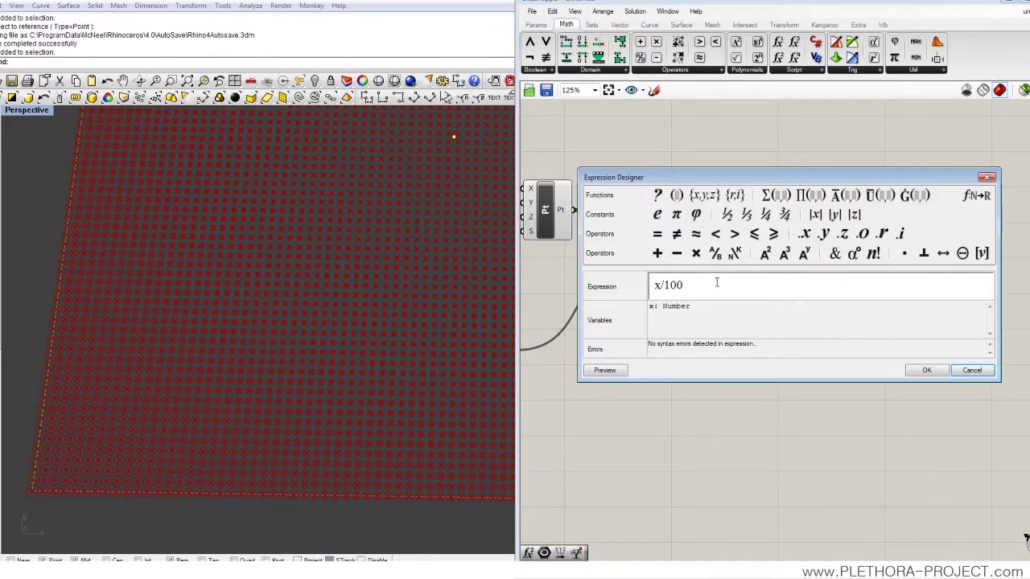
{"action": "left_click_drag", "start_coordinate": [730, 287], "coordinate": [644, 289]}
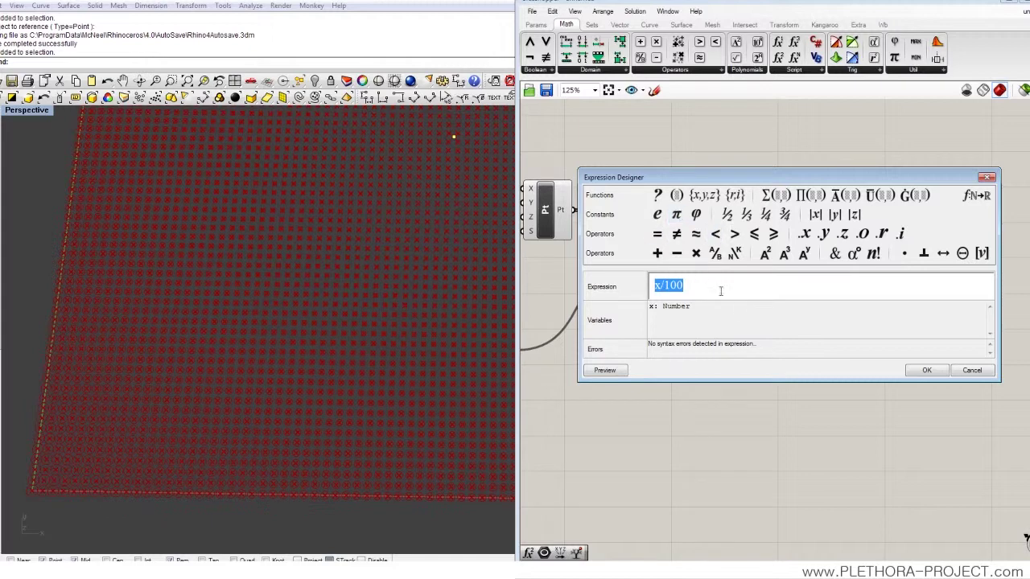
{"action": "left_click", "coordinate": [926, 372]}
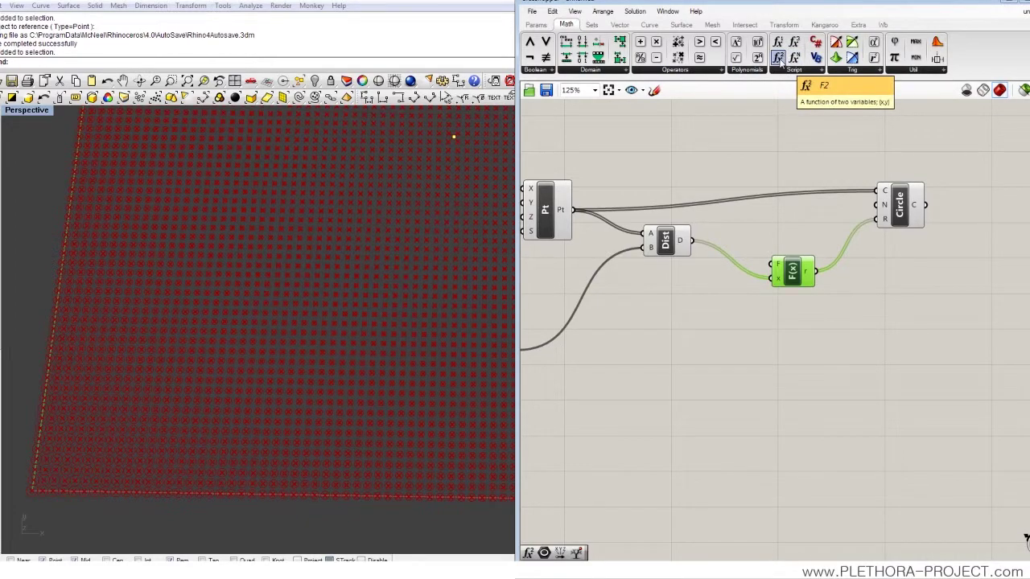
- Place an F(x,y) expression component below F(x) and feed the Dist distances into its x input
{"action": "left_click_drag", "start_coordinate": [778, 59], "coordinate": [808, 321]}
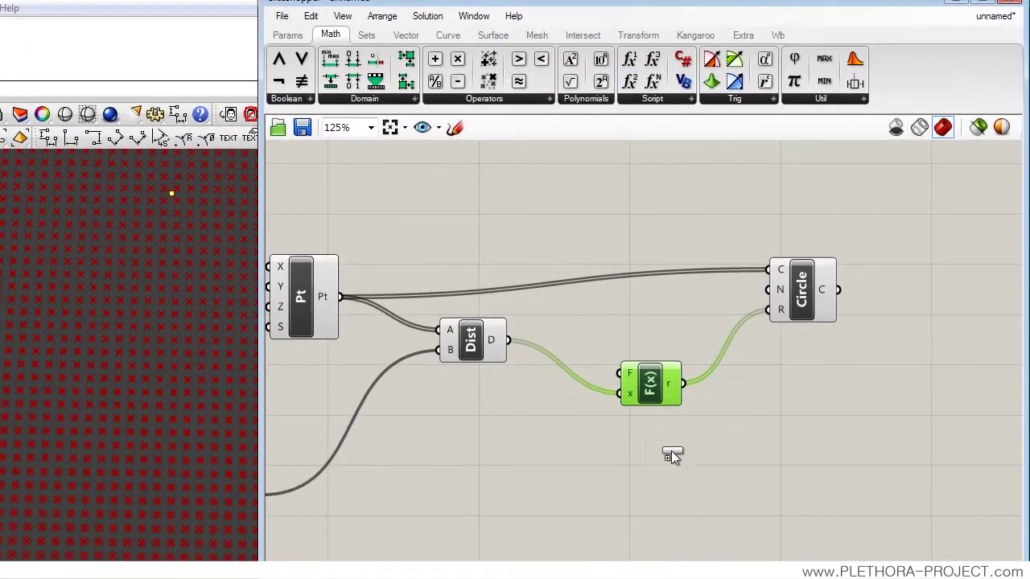
{"action": "left_click_drag", "start_coordinate": [672, 456], "coordinate": [652, 456]}
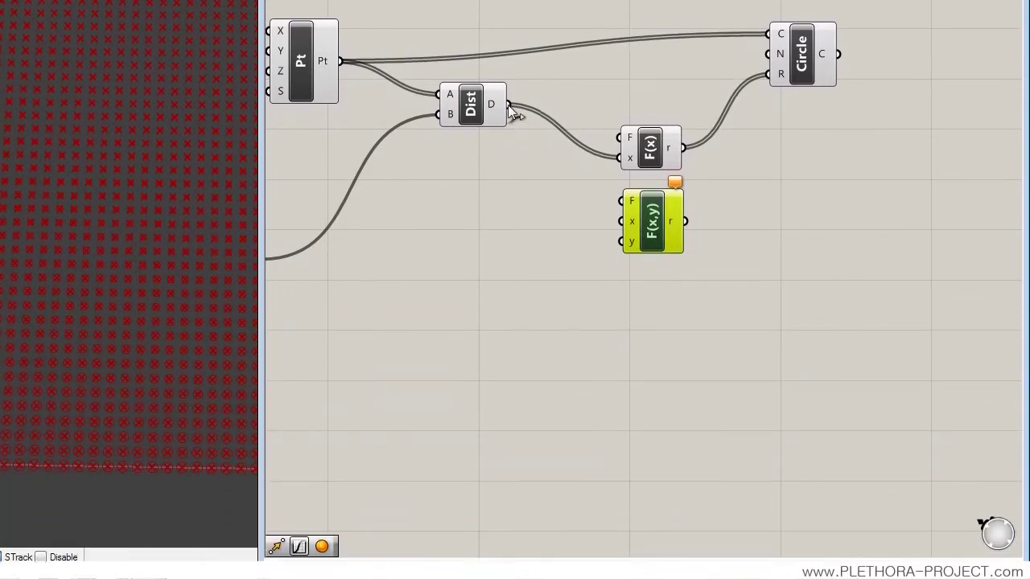
{"action": "left_click_drag", "start_coordinate": [508, 340], "coordinate": [542, 379]}
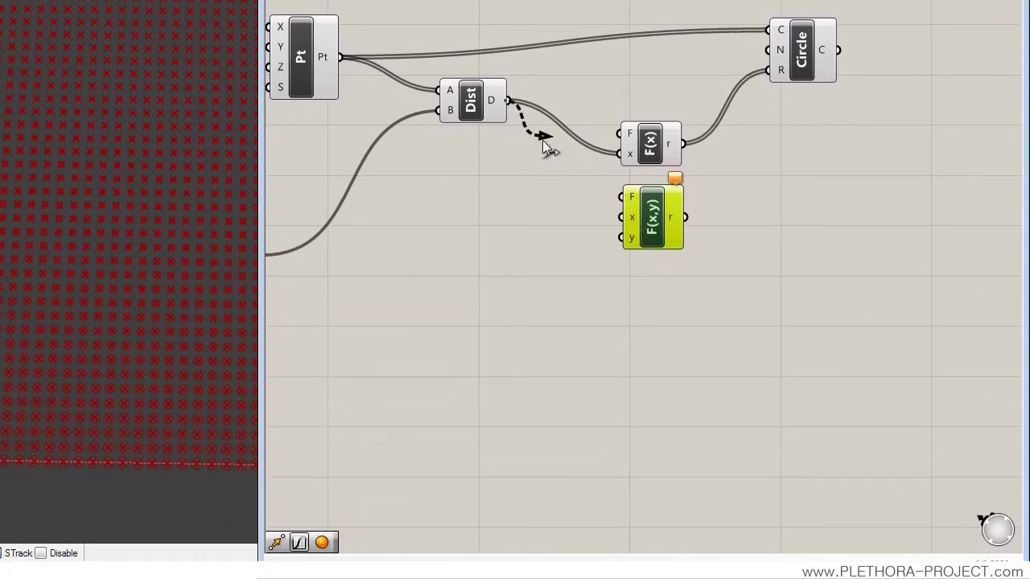
{"action": "left_click_drag", "start_coordinate": [542, 140], "coordinate": [543, 278]}
{"action": "left_click_drag", "start_coordinate": [510, 101], "coordinate": [622, 216]}
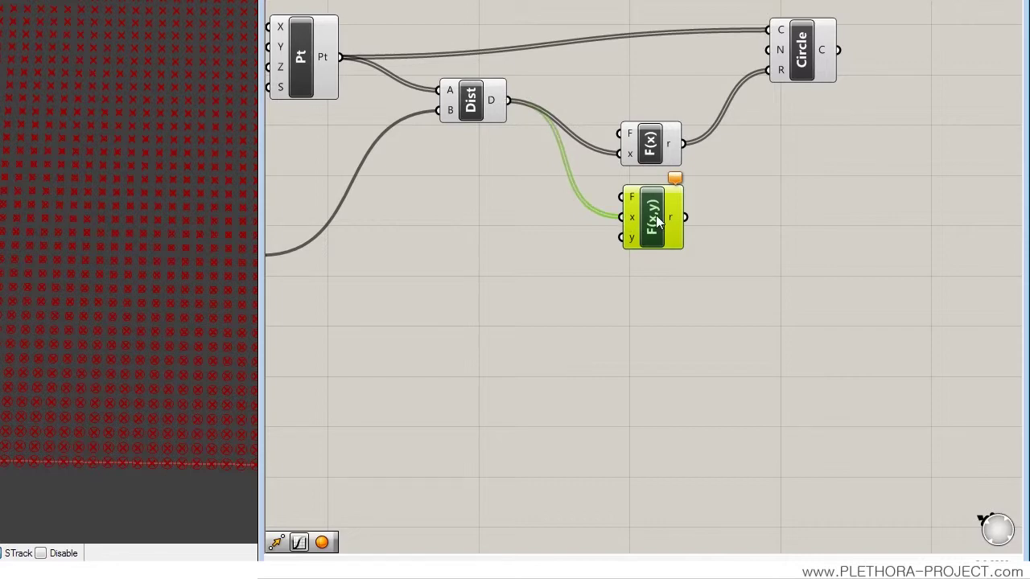
- Set the F(x,y) expression to x/y
{"action": "double_click", "coordinate": [655, 215]}
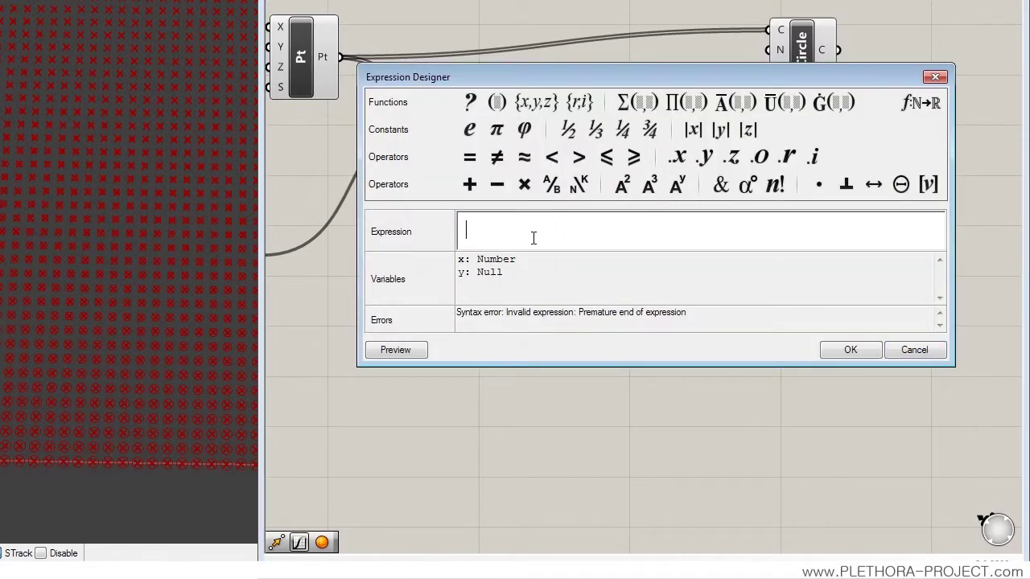
{"action": "type", "text": "x/y"}
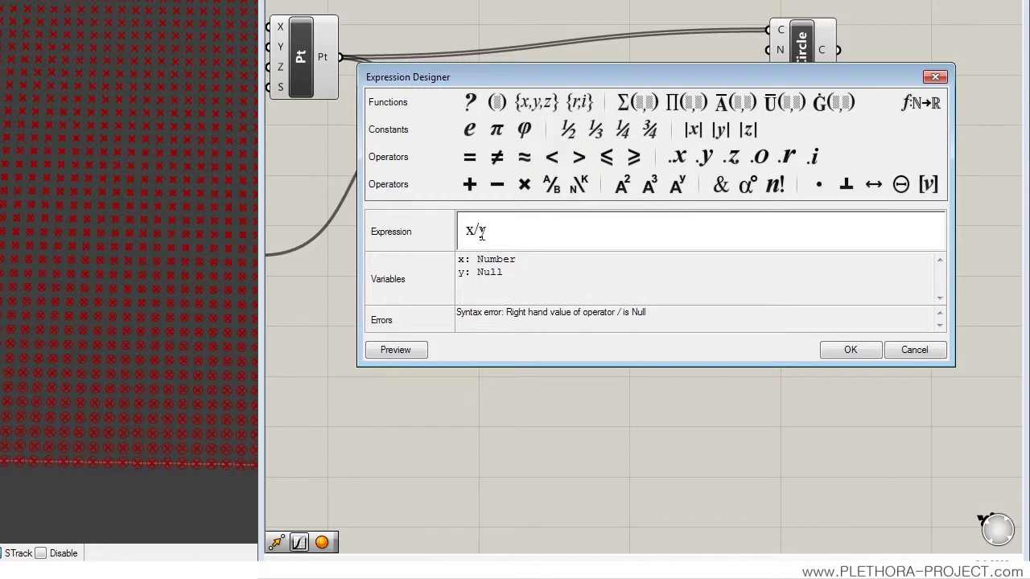
{"action": "left_click_drag", "start_coordinate": [479, 232], "coordinate": [501, 234]}
{"action": "left_click", "coordinate": [843, 353]}
{"action": "left_click", "coordinate": [633, 257]}
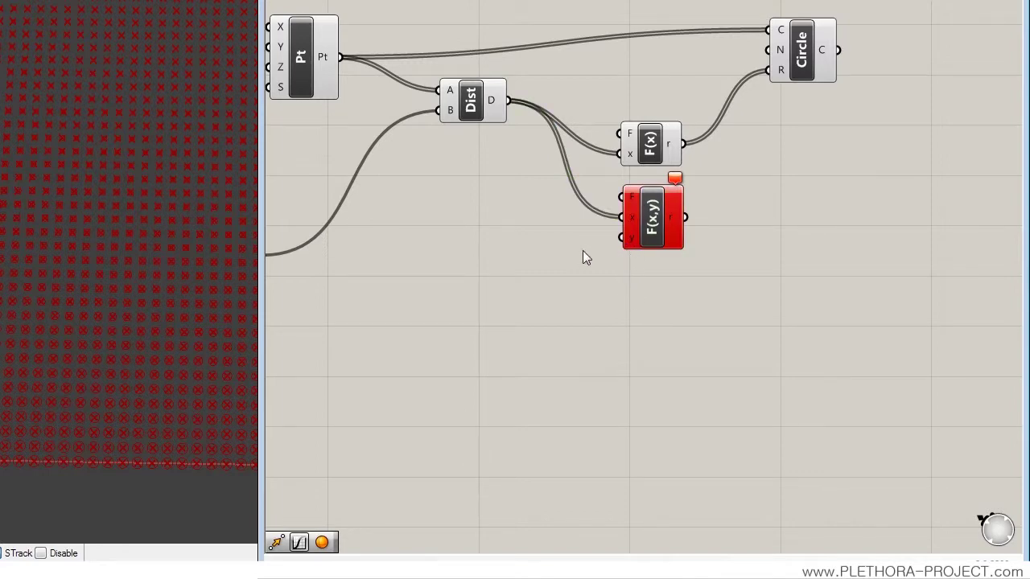
{"action": "right_click_drag", "start_coordinate": [580, 248], "coordinate": [685, 234]}
- Copy the 50 slider into F(x,y)'s y input and route F(x,y)'s result to the Circle radius
{"action": "right_click_drag", "start_coordinate": [330, 176], "coordinate": [480, 176]}
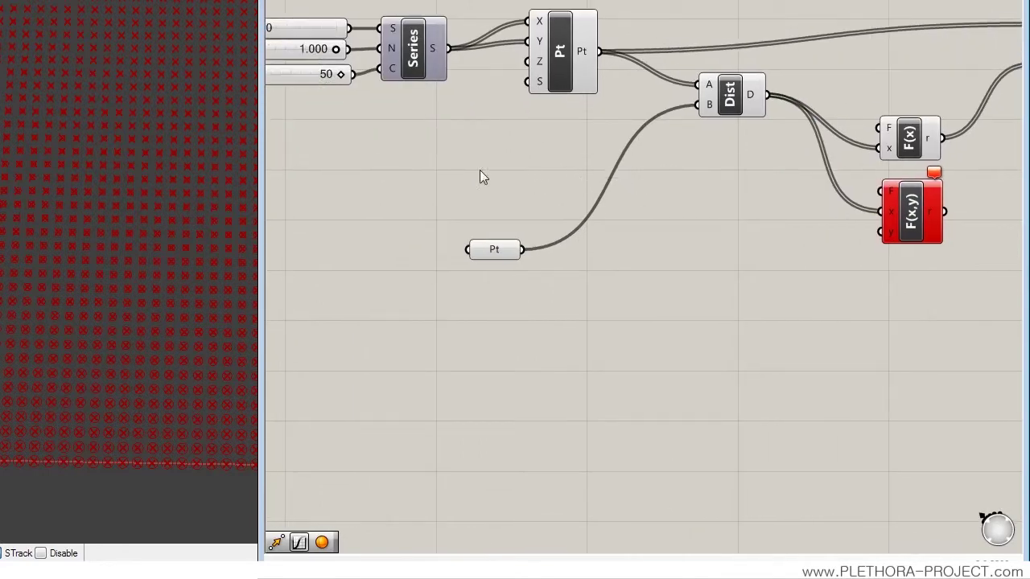
{"action": "left_click", "coordinate": [314, 52]}
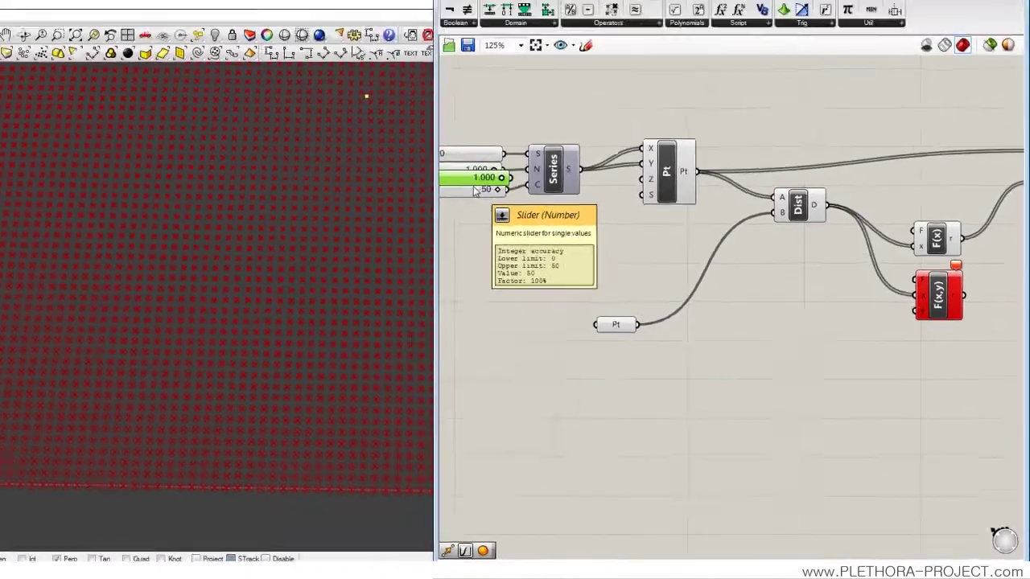
{"action": "left_click_drag", "start_coordinate": [314, 52], "coordinate": [313, 62]}
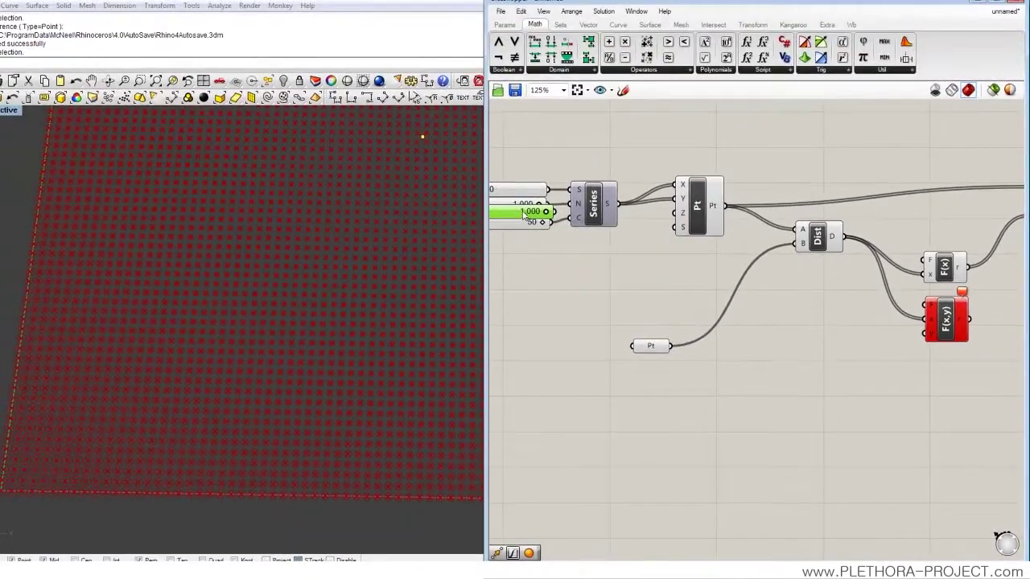
{"action": "left_click_drag", "start_coordinate": [524, 213], "coordinate": [860, 338], "text": "alt"}
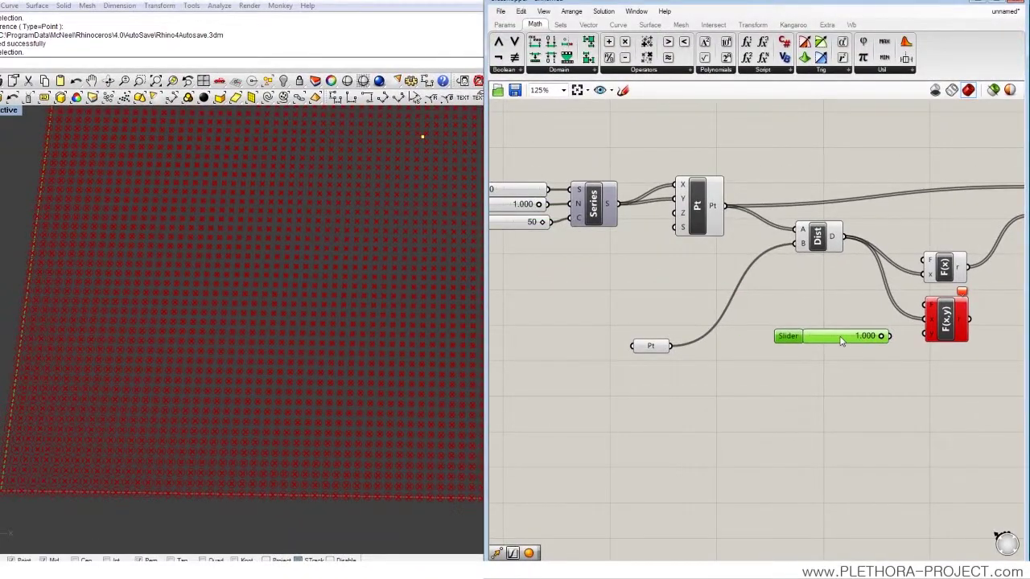
{"action": "key", "text": "Delete"}
{"action": "left_click", "coordinate": [523, 225]}
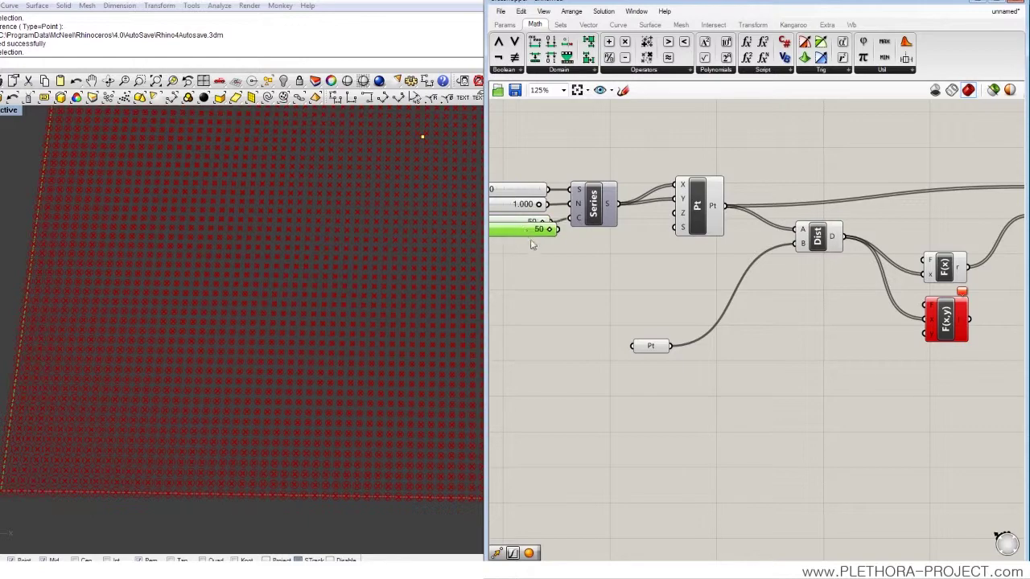
{"action": "left_click_drag", "start_coordinate": [527, 227], "coordinate": [923, 333], "text": "alt"}
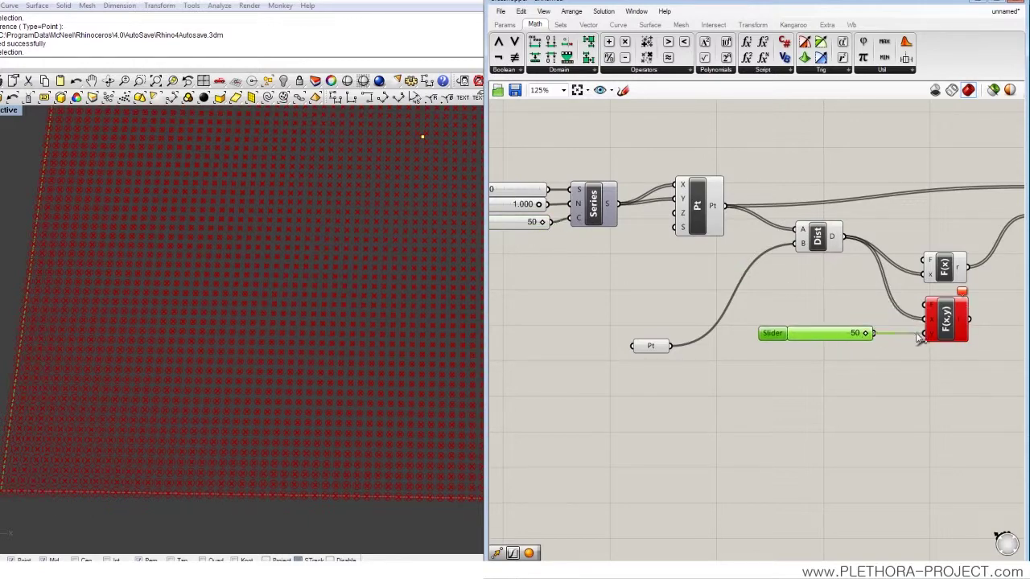
{"action": "right_click_drag", "start_coordinate": [919, 383], "coordinate": [809, 351]}
{"action": "left_click_drag", "start_coordinate": [834, 324], "coordinate": [890, 221]}
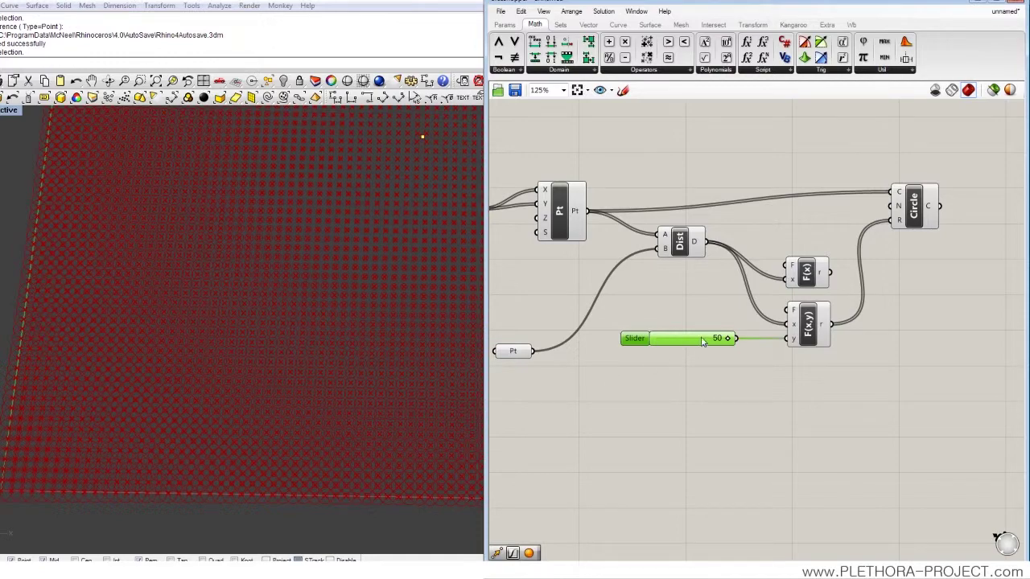
- Try slider values 30, 19 and 26, then return it to 50
{"action": "left_click_drag", "start_coordinate": [727, 340], "coordinate": [702, 345]}
{"action": "mouse_move", "coordinate": [699, 339]}
{"action": "left_mouse_down"}
{"action": "mouse_move", "coordinate": [684, 342]}
{"action": "mouse_move", "coordinate": [698, 340]}
{"action": "left_mouse_up"}
{"action": "left_click_drag", "start_coordinate": [703, 338], "coordinate": [730, 341]}
{"action": "right_click_drag", "start_coordinate": [840, 380], "coordinate": [816, 354]}
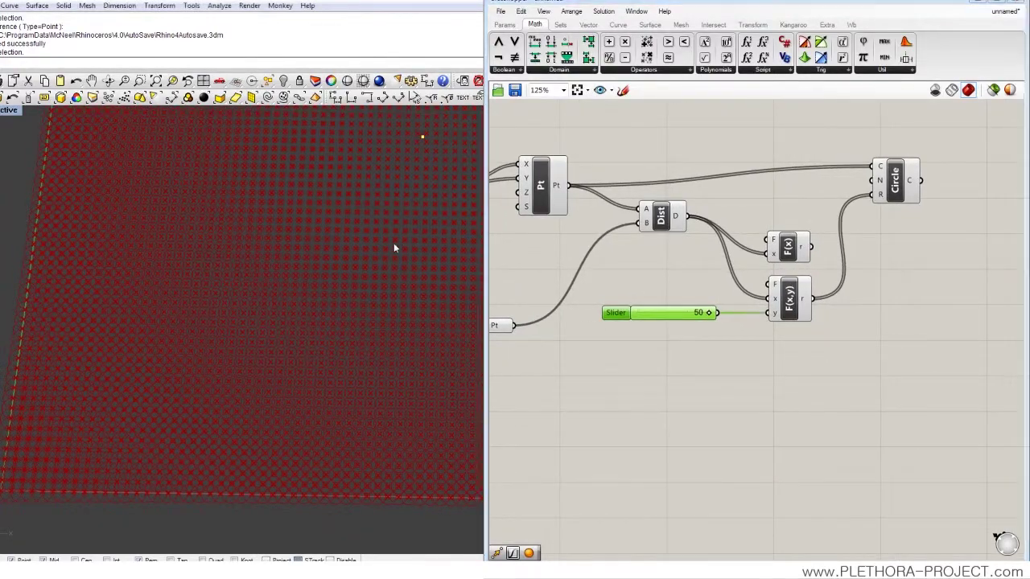
- Move F(x), F(x,y) and the slider up and to the right
{"action": "scroll", "coordinate": [395, 248], "scroll_direction": "up", "scroll_amount": 2}
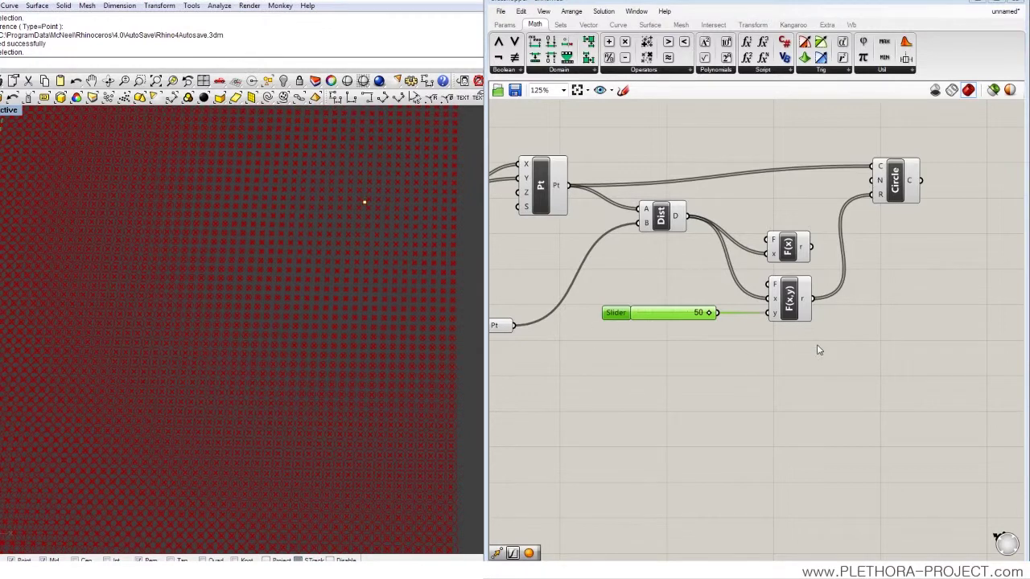
{"action": "left_click_drag", "start_coordinate": [817, 360], "coordinate": [777, 217]}
{"action": "left_click_drag", "start_coordinate": [786, 254], "coordinate": [792, 228]}
{"action": "left_click_drag", "start_coordinate": [676, 316], "coordinate": [693, 281]}
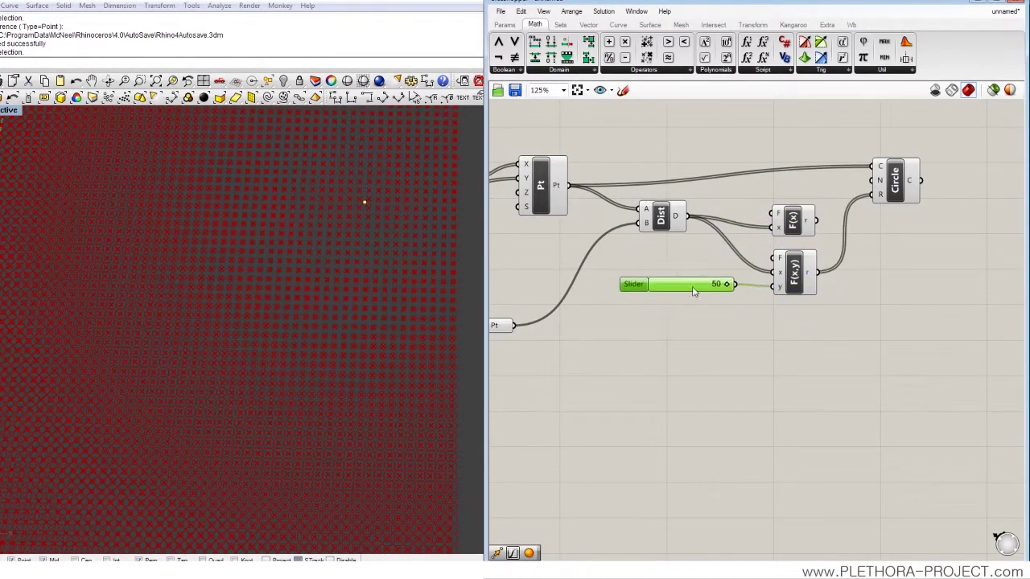
- Add a Graph Mapper from Params > Special between the Dist distances and the Circle radius
{"action": "double_click", "coordinate": [806, 348]}
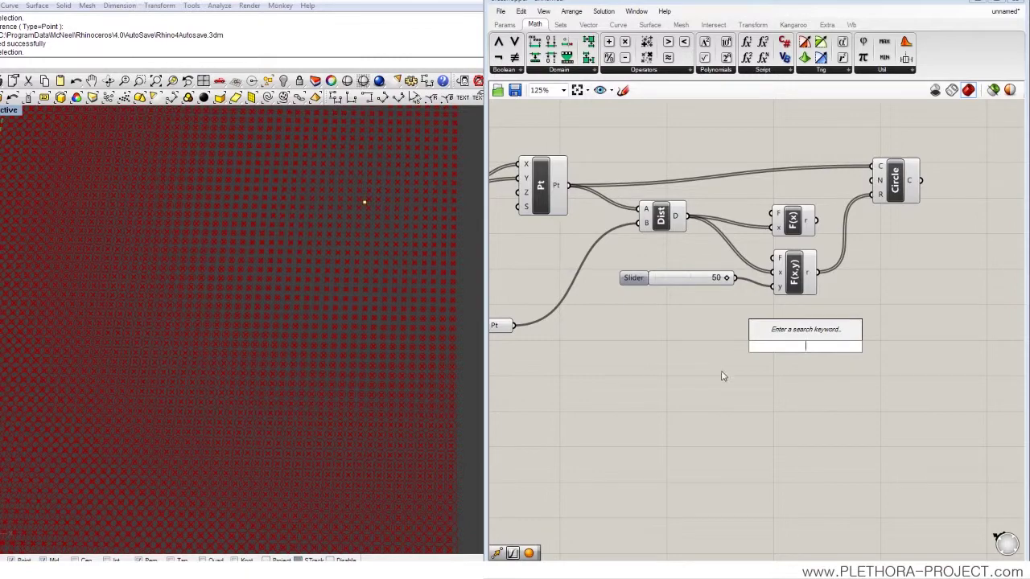
{"action": "left_click", "coordinate": [505, 25]}
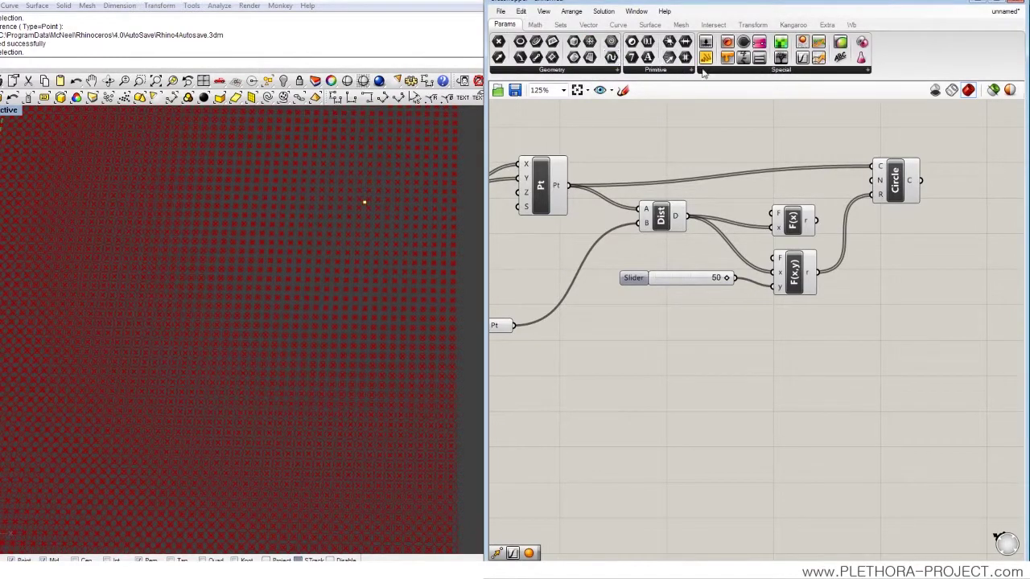
{"action": "left_click_drag", "start_coordinate": [803, 63], "coordinate": [800, 366]}
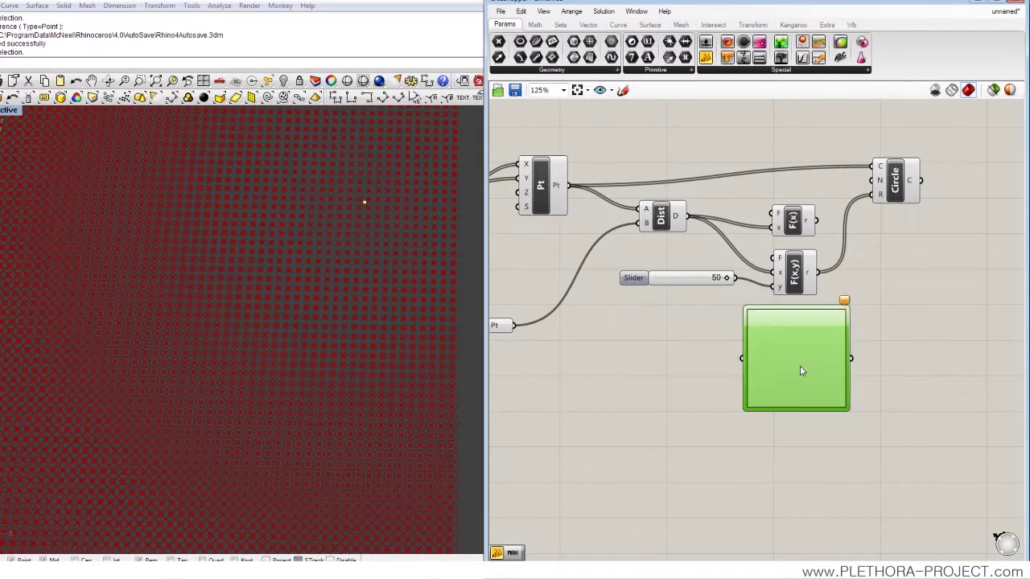
{"action": "left_click_drag", "start_coordinate": [547, 151], "coordinate": [616, 354]}
{"action": "left_click_drag", "start_coordinate": [772, 354], "coordinate": [801, 123]}
- Make the graph mapper a Bezier graph and bend it into an S-curve
{"action": "right_click", "coordinate": [666, 367]}
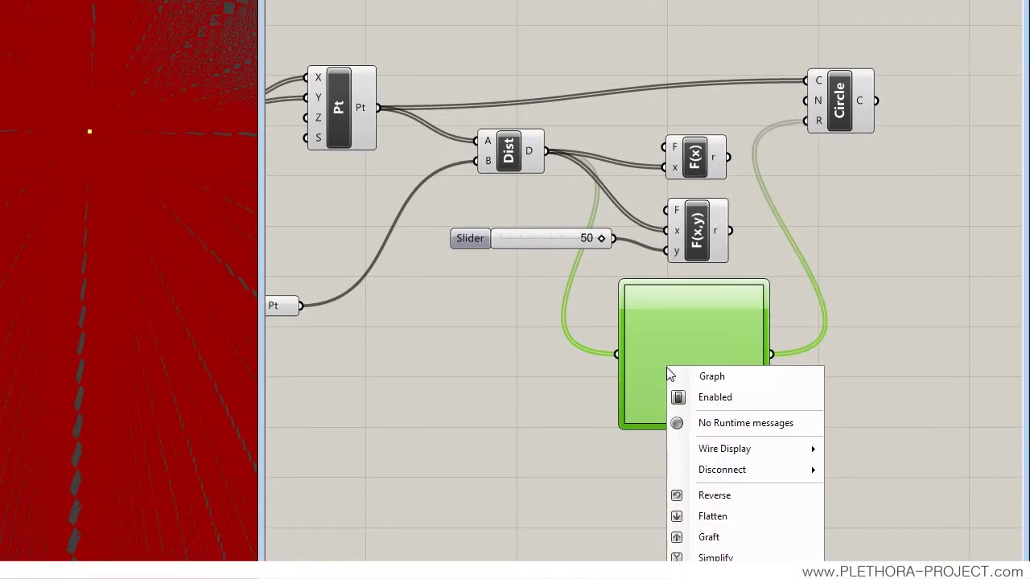
{"action": "mouse_move", "coordinate": [756, 449]}
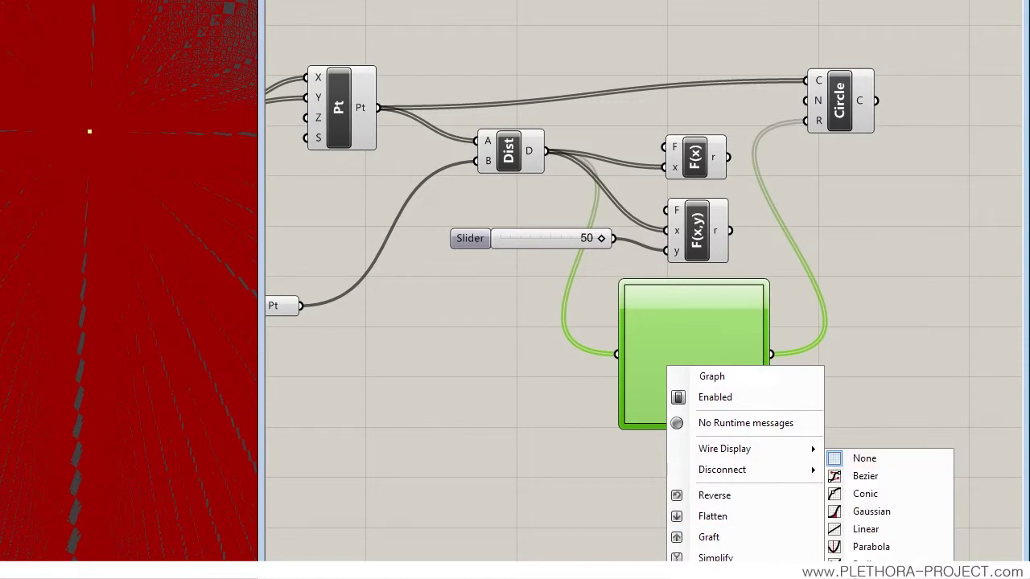
{"action": "left_click", "coordinate": [865, 476]}
{"action": "left_click_drag", "start_coordinate": [659, 389], "coordinate": [624, 345]}
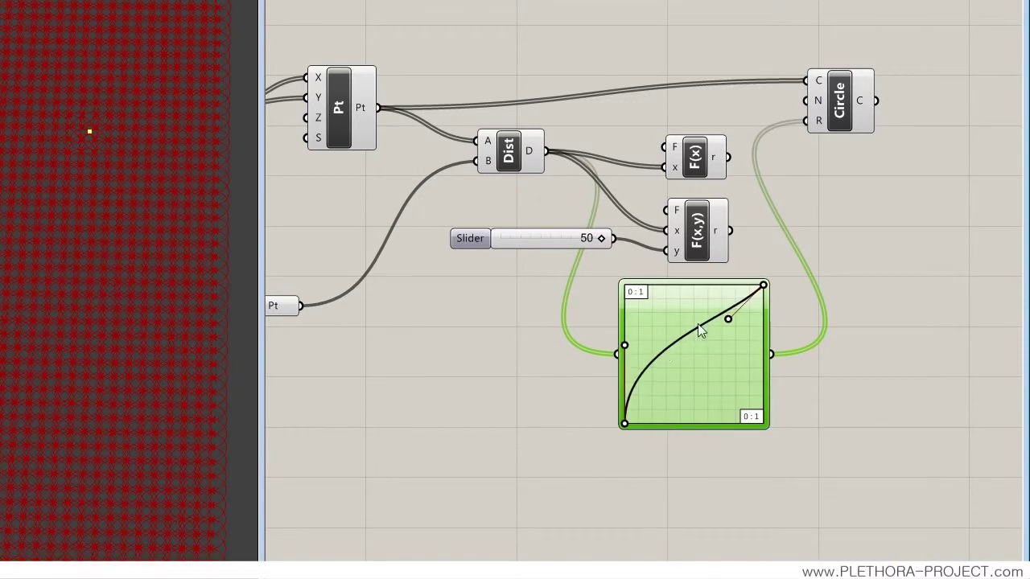
{"action": "left_click_drag", "start_coordinate": [727, 320], "coordinate": [763, 363]}
{"action": "right_click_drag", "start_coordinate": [10, 362], "coordinate": [79, 341]}
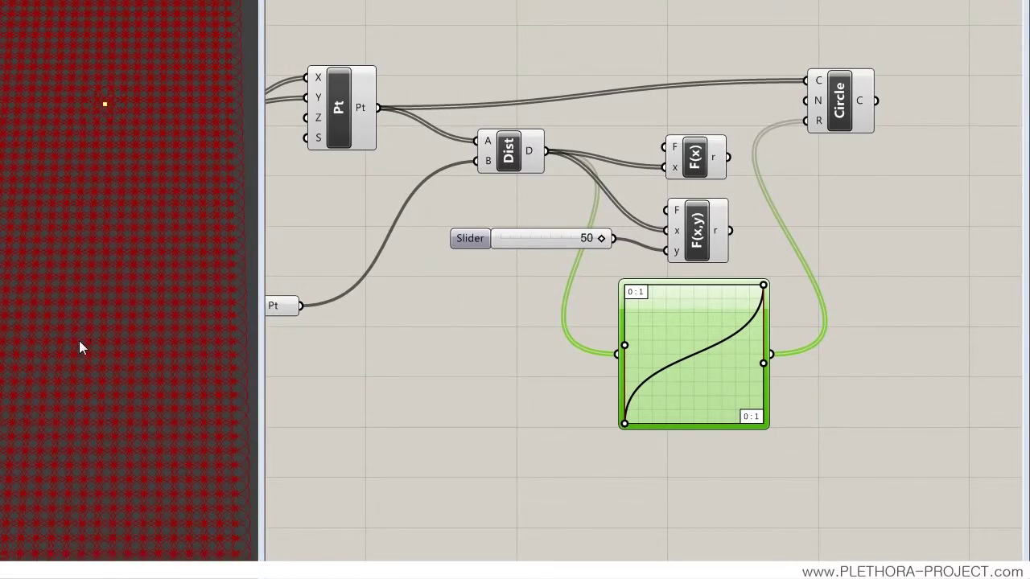
{"action": "right_click_drag", "start_coordinate": [62, 305], "coordinate": [50, 207]}
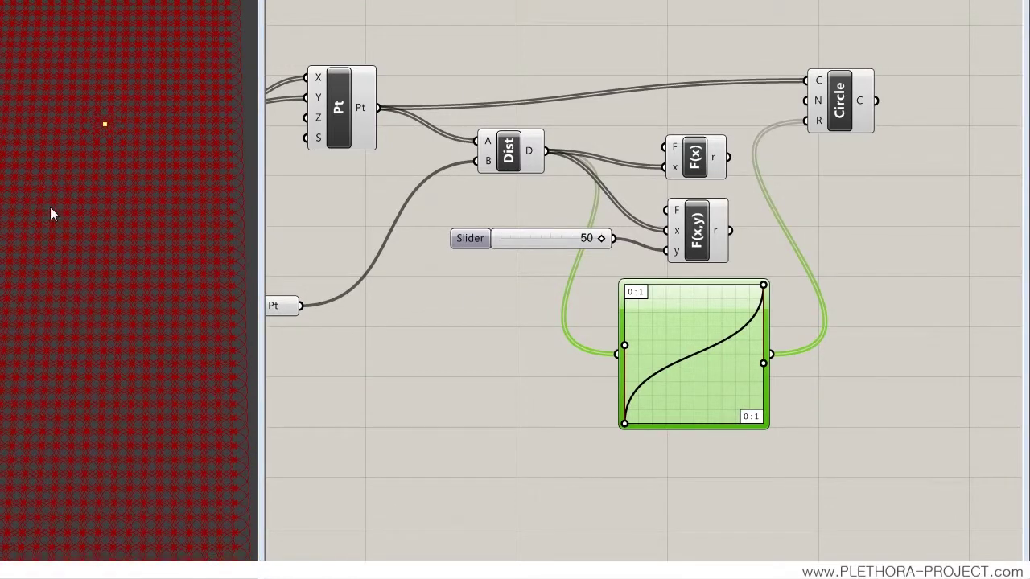
- Set the graph mapper's X[1] range value to 50 in the Graph Editor
{"action": "double_click", "coordinate": [677, 334]}
{"action": "double_click", "coordinate": [547, 214]}
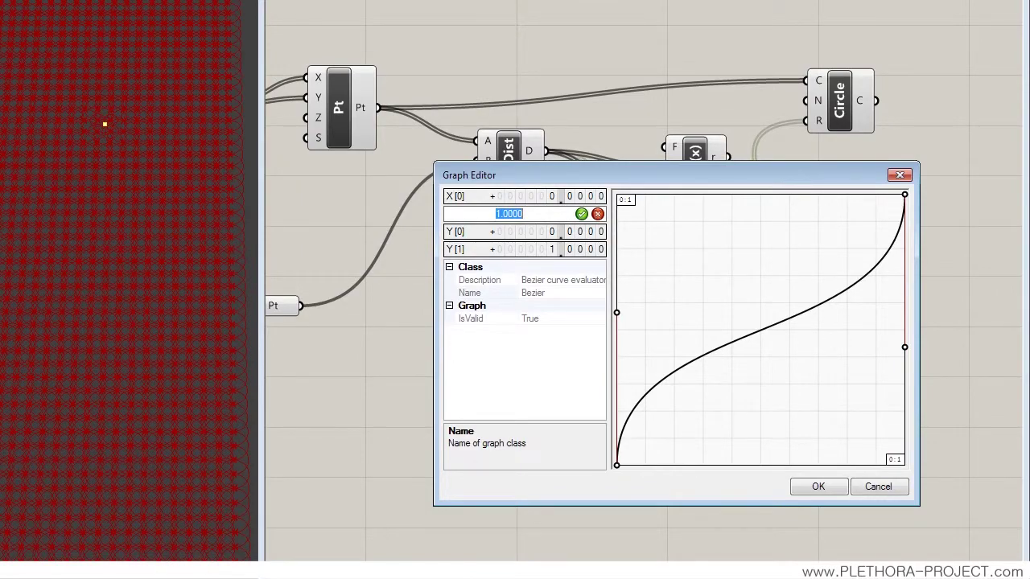
{"action": "type", "text": "50"}
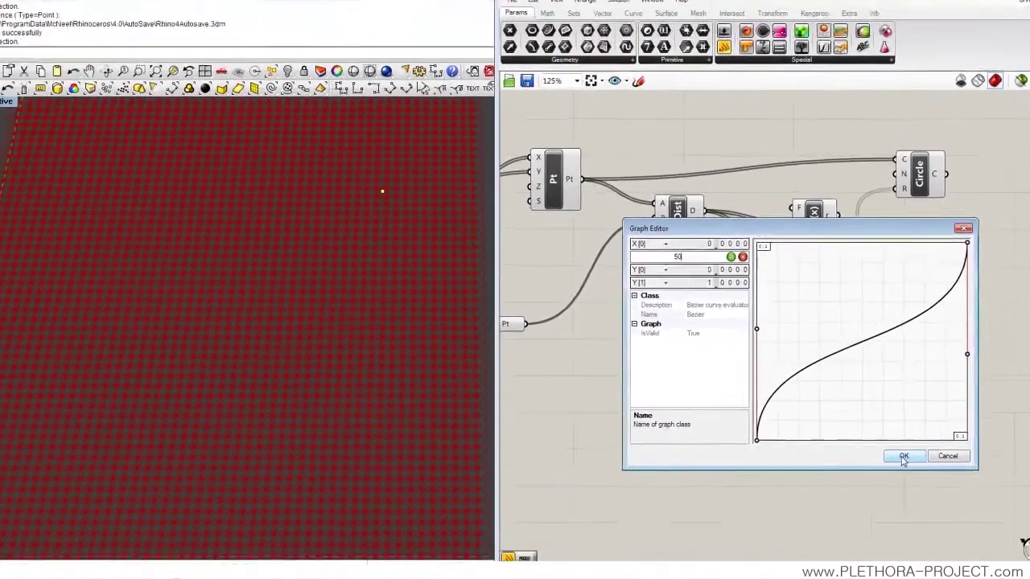
{"action": "left_click", "coordinate": [818, 486]}
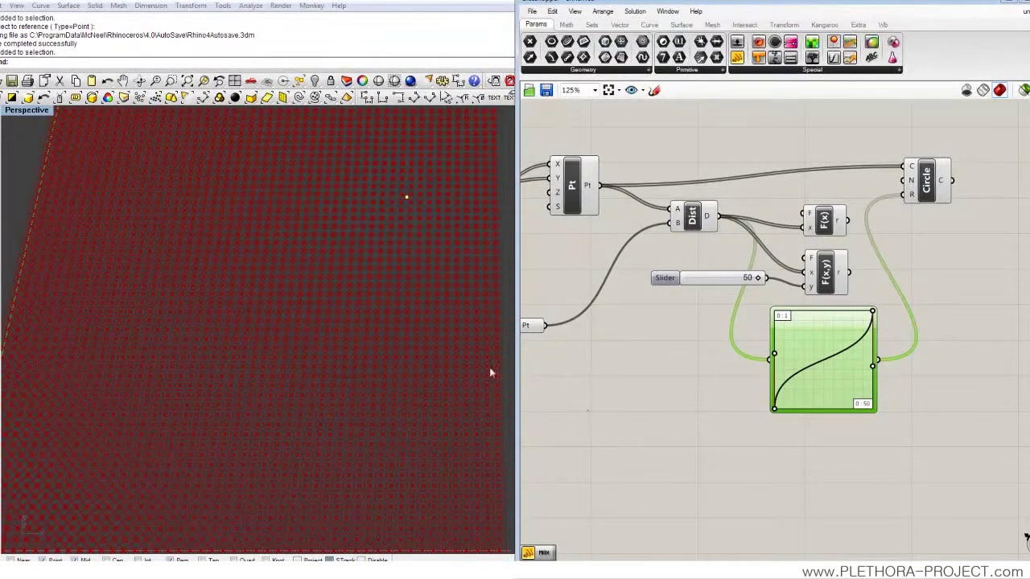
- Drag the graph mapper's Bezier handles to reshape the curve
{"action": "right_click_drag", "start_coordinate": [304, 374], "coordinate": [348, 330], "text": "shift"}
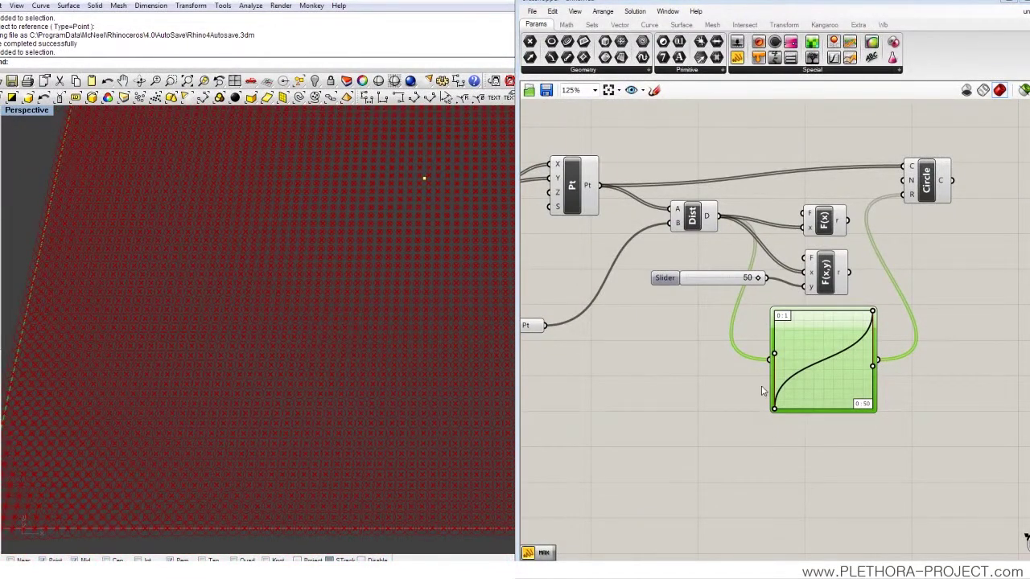
{"action": "left_click_drag", "start_coordinate": [780, 358], "coordinate": [804, 336]}
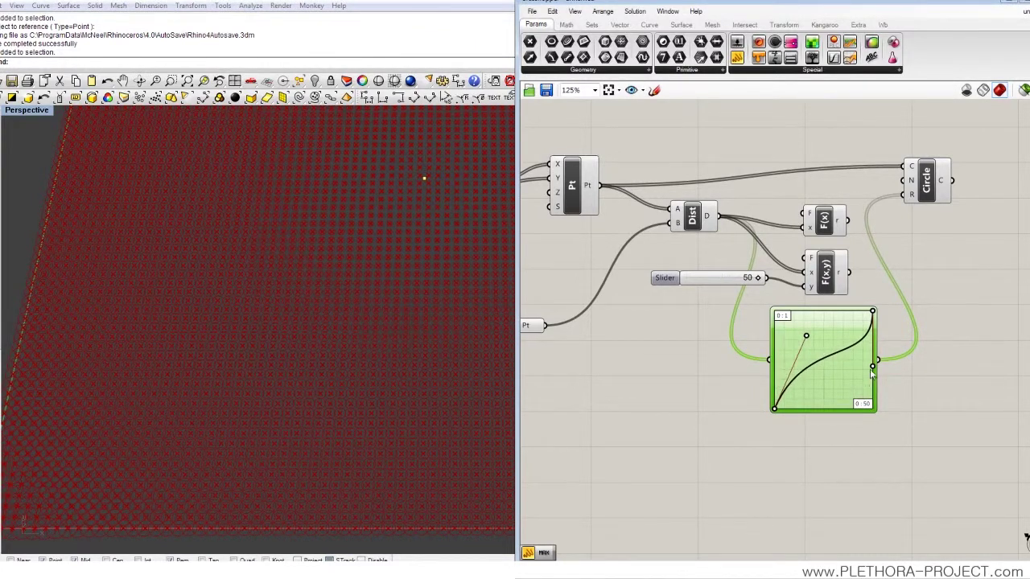
{"action": "left_click_drag", "start_coordinate": [872, 368], "coordinate": [836, 397]}
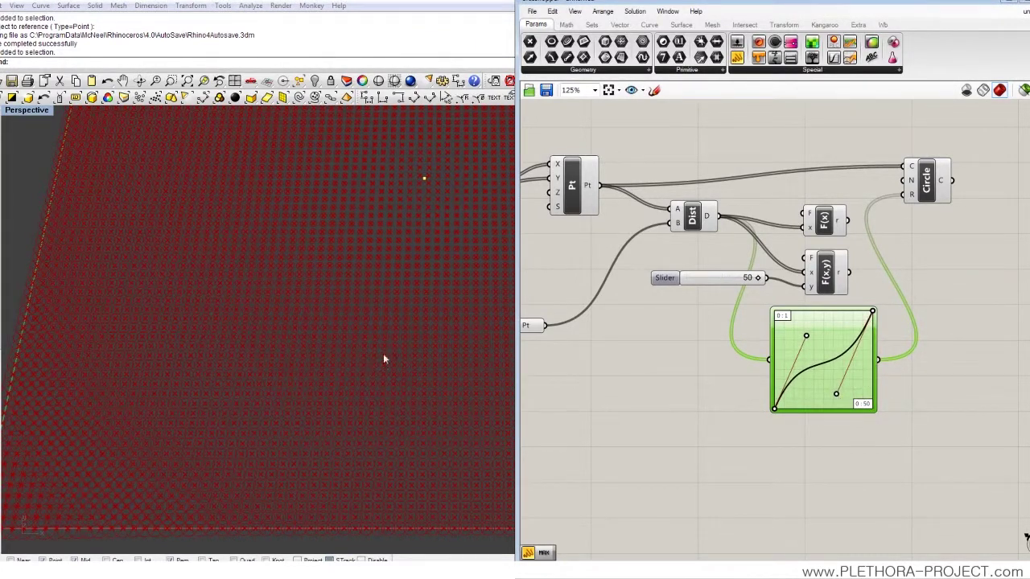
{"action": "scroll", "coordinate": [361, 338], "scroll_direction": "down", "scroll_amount": 5}
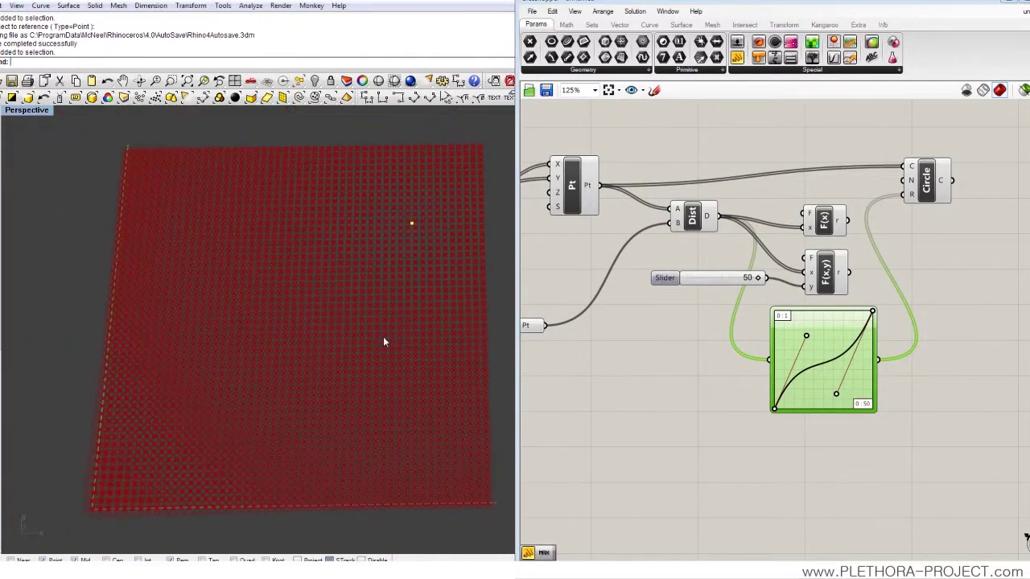
{"action": "scroll", "coordinate": [382, 339], "scroll_direction": "up", "scroll_amount": 4}
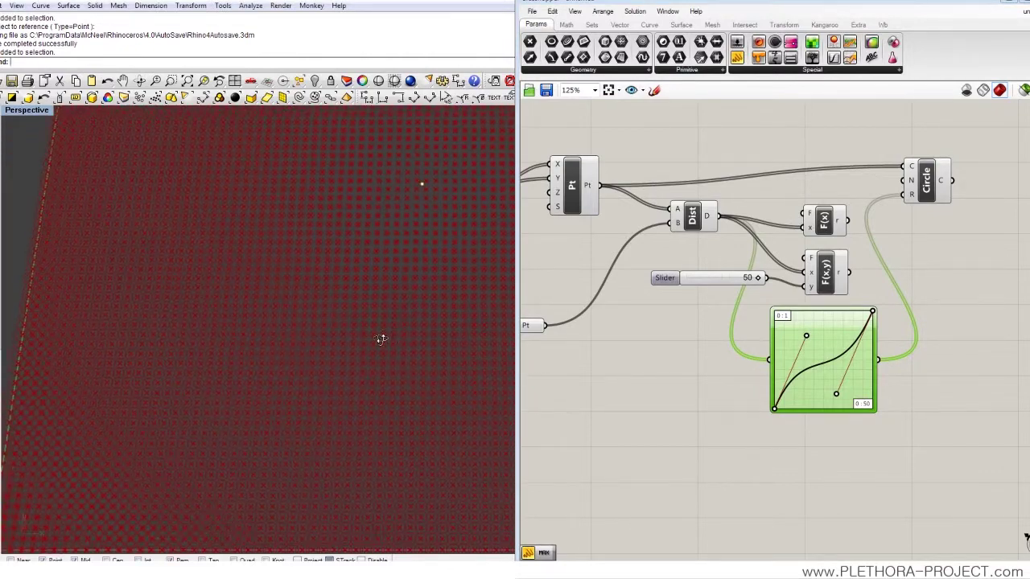
{"action": "scroll", "coordinate": [394, 354], "scroll_direction": "down", "scroll_amount": 3}
- Move F(x), F(x,y) and the slider upward, then reposition the graph mapper and Circle component
{"action": "left_click", "coordinate": [829, 222]}
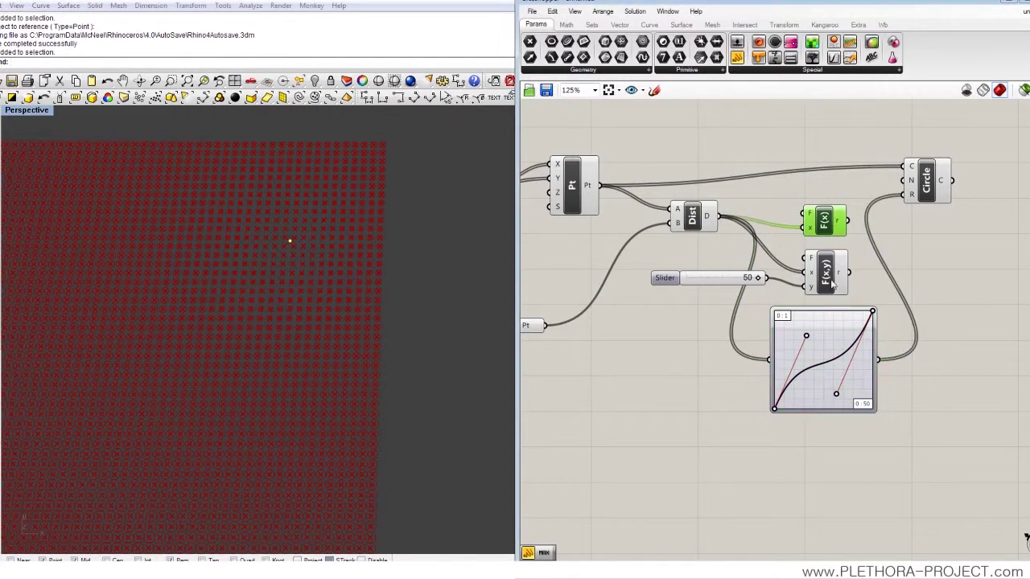
{"action": "left_click", "coordinate": [833, 286], "text": "shift"}
{"action": "left_click", "coordinate": [740, 280], "text": "shift"}
{"action": "left_click_drag", "start_coordinate": [740, 280], "coordinate": [732, 147]}
{"action": "right_click_drag", "start_coordinate": [833, 206], "coordinate": [785, 317]}
{"action": "left_click_drag", "start_coordinate": [773, 253], "coordinate": [822, 201]}
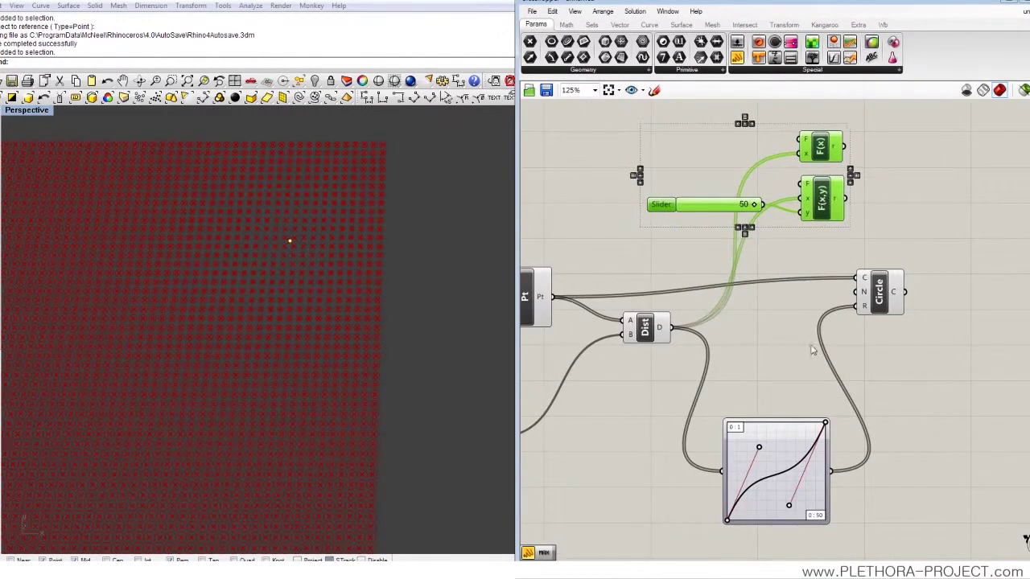
{"action": "left_click_drag", "start_coordinate": [792, 448], "coordinate": [792, 383]}
{"action": "left_click_drag", "start_coordinate": [879, 309], "coordinate": [969, 310]}
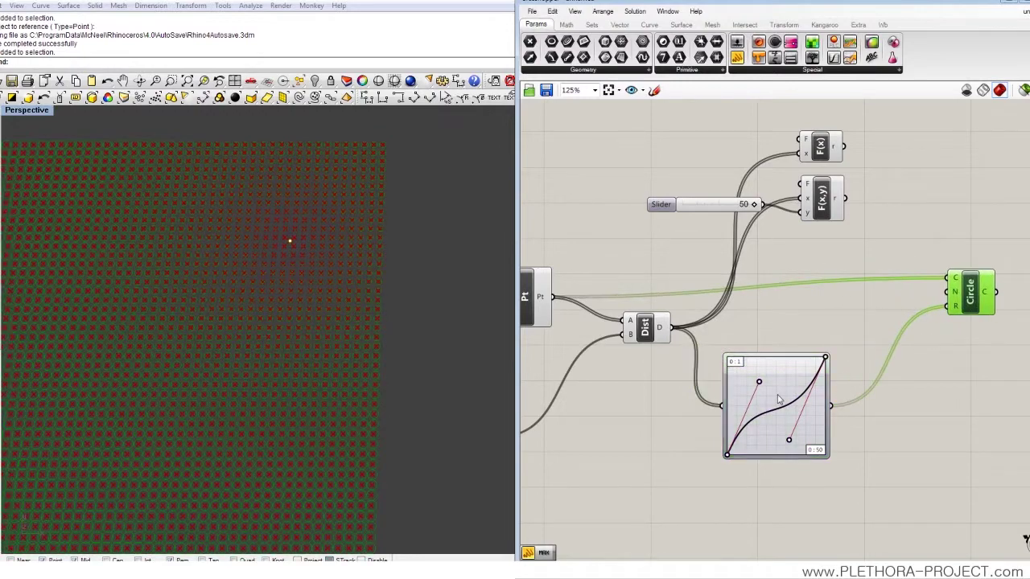
{"action": "left_click", "coordinate": [778, 399]}
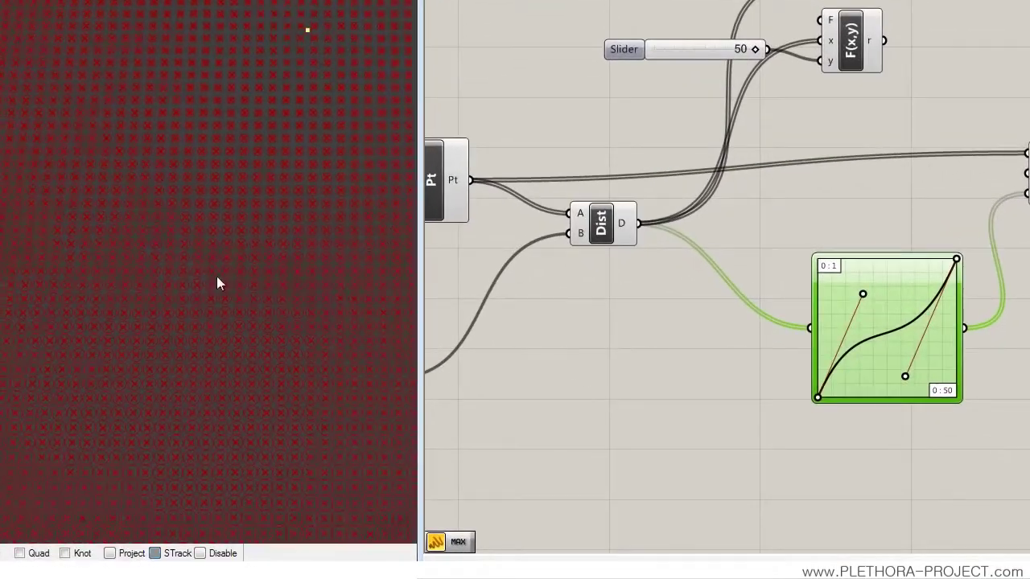
- Adjust the upper and lower Bezier handles to sharpen the S-curve
{"action": "right_click_drag", "start_coordinate": [146, 305], "coordinate": [173, 255]}
{"action": "left_click_drag", "start_coordinate": [859, 295], "coordinate": [822, 306]}
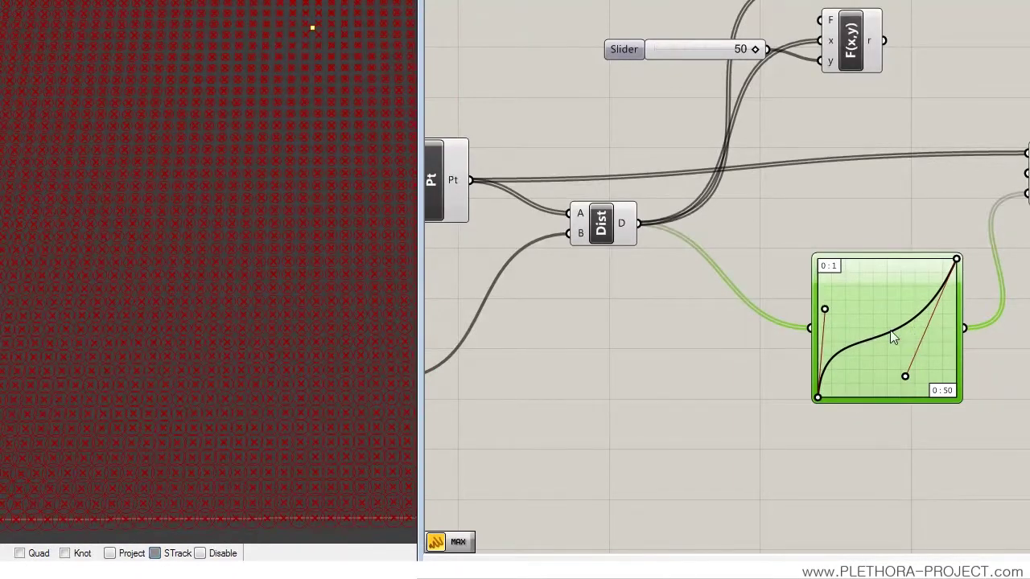
{"action": "left_click_drag", "start_coordinate": [820, 311], "coordinate": [845, 293]}
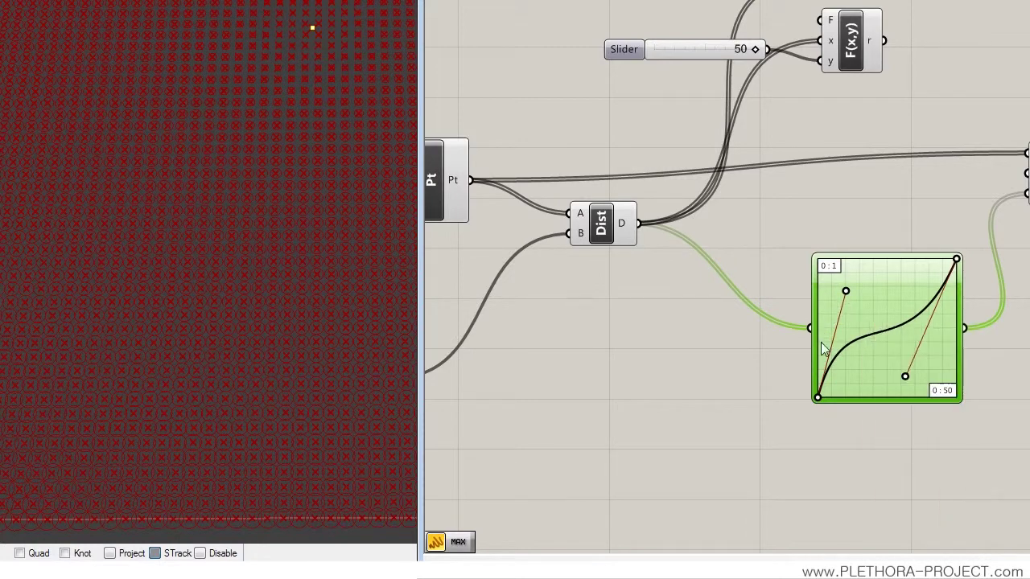
{"action": "left_click_drag", "start_coordinate": [902, 377], "coordinate": [935, 368]}
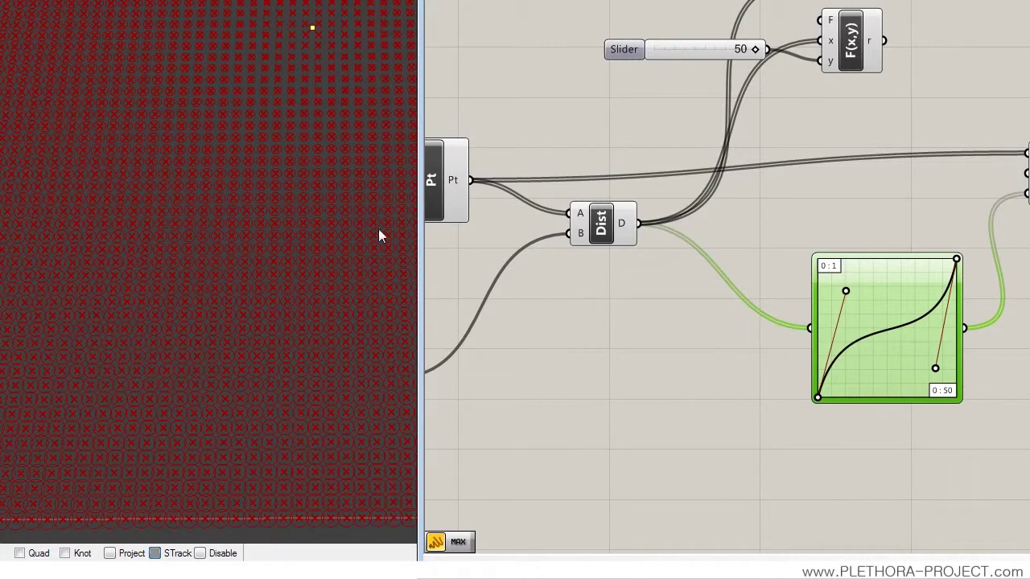
{"action": "right_click_drag", "start_coordinate": [831, 358], "coordinate": [520, 278]}
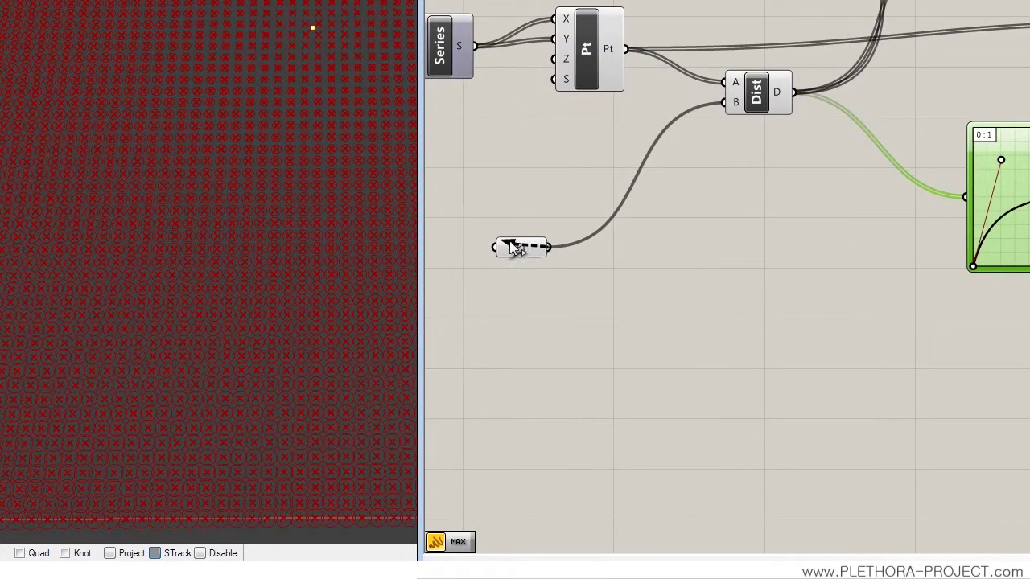
- Duplicate the Pt parameter and set it to a second point referenced from Rhino
{"action": "left_click_drag", "start_coordinate": [514, 247], "coordinate": [484, 206]}
{"action": "right_click_drag", "start_coordinate": [757, 278], "coordinate": [654, 265]}
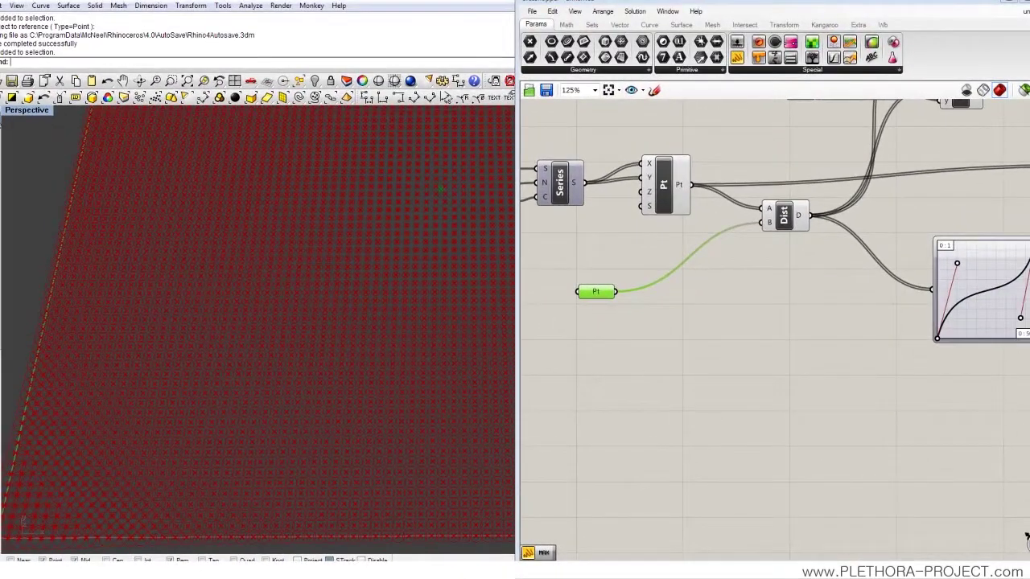
{"action": "left_click", "coordinate": [198, 347]}
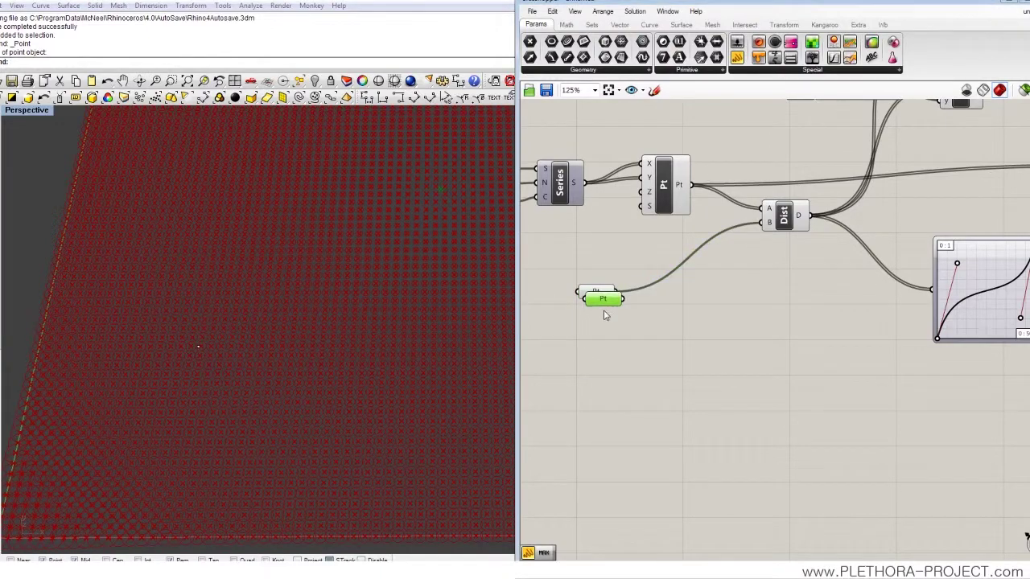
{"action": "left_click_drag", "start_coordinate": [595, 291], "coordinate": [598, 405], "text": "alt"}
{"action": "right_click", "coordinate": [601, 404]}
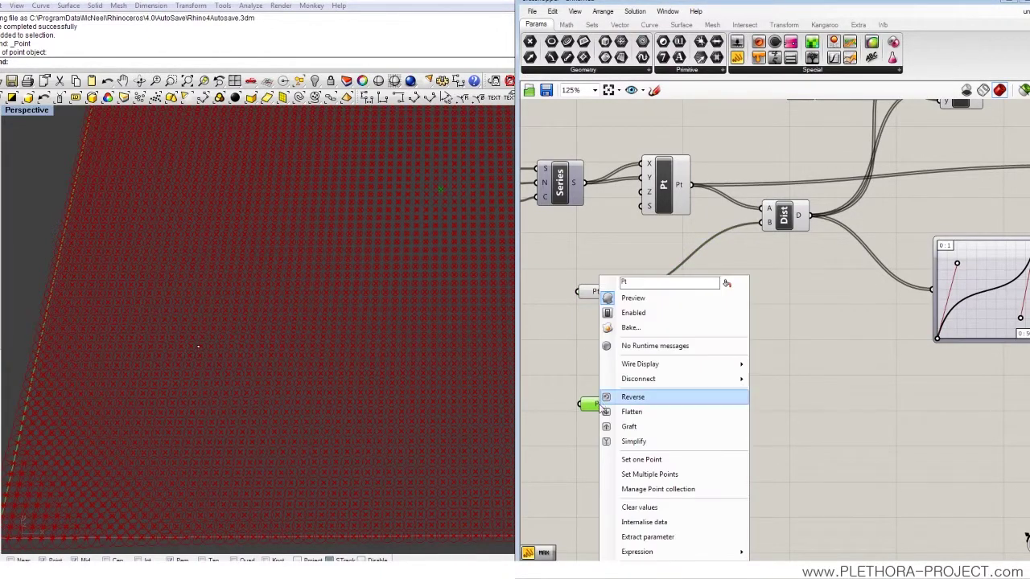
{"action": "left_click", "coordinate": [641, 460]}
{"action": "right_click", "coordinate": [603, 404]}
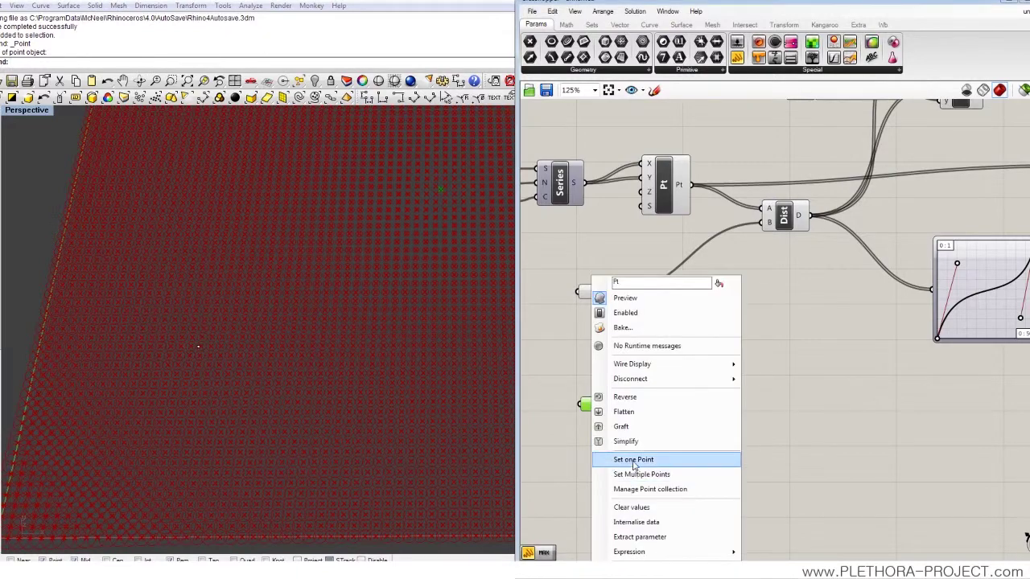
{"action": "left_click", "coordinate": [636, 459]}
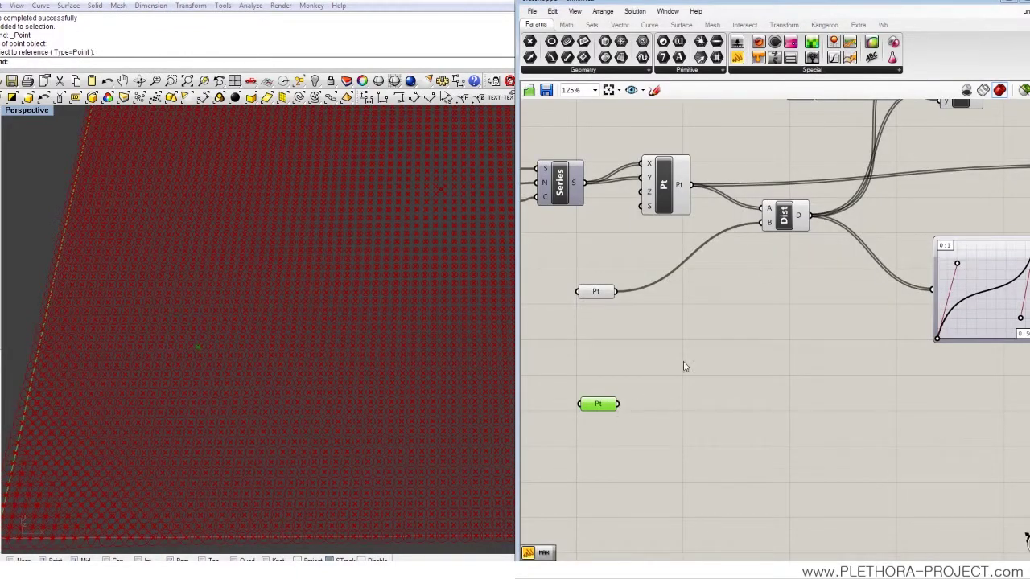
- Duplicate the Distance component, wire the new point into its B input, and rearrange the mapper and Circle
{"action": "left_click", "coordinate": [784, 219]}
{"action": "left_click_drag", "start_coordinate": [786, 223], "coordinate": [795, 332], "text": "alt"}
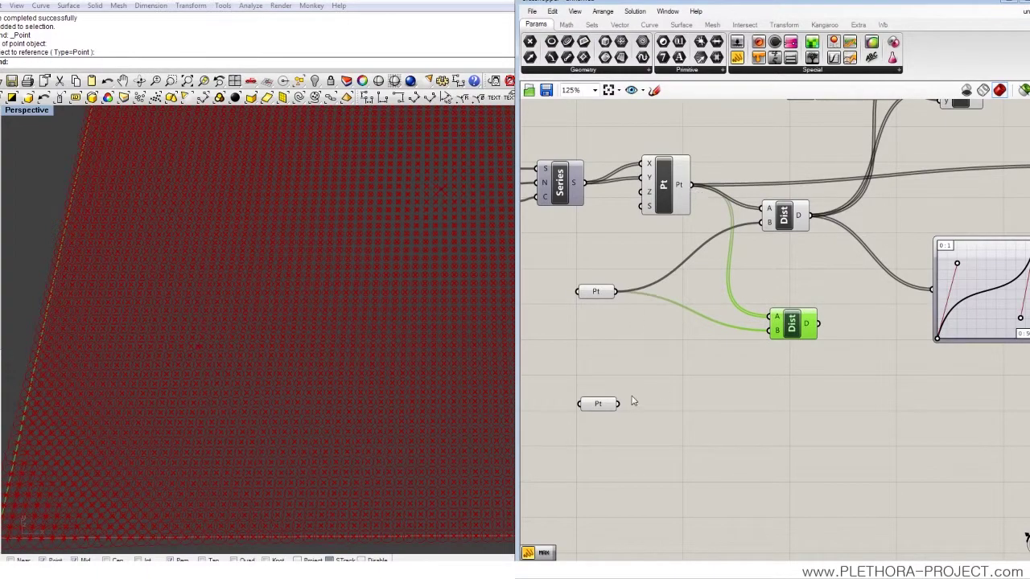
{"action": "left_click_drag", "start_coordinate": [616, 404], "coordinate": [772, 343]}
{"action": "right_click_drag", "start_coordinate": [771, 344], "coordinate": [678, 402]}
{"action": "left_click_drag", "start_coordinate": [833, 372], "coordinate": [845, 352]}
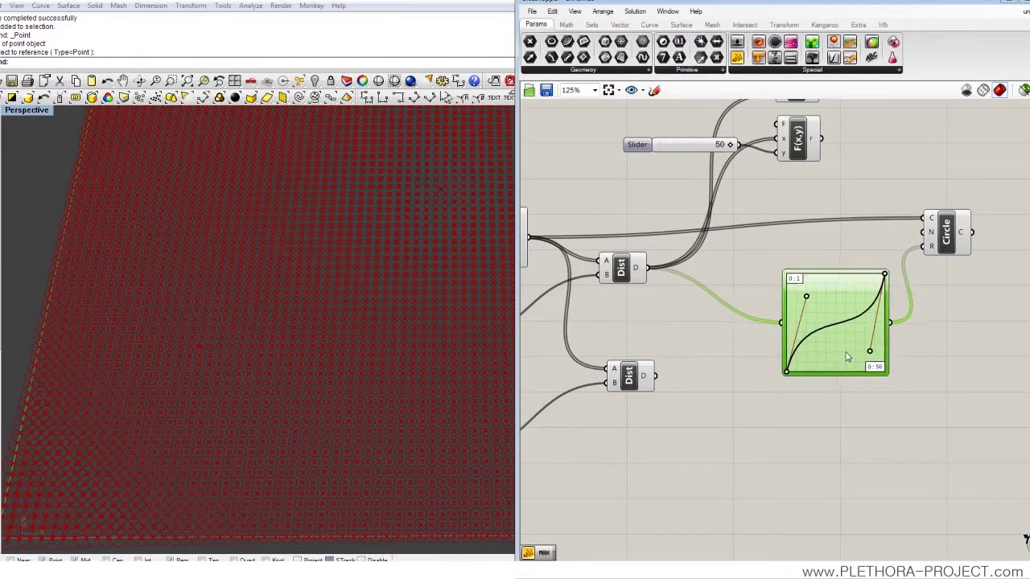
{"action": "left_click_drag", "start_coordinate": [949, 244], "coordinate": [986, 241]}
{"action": "mouse_move", "coordinate": [841, 322]}
{"action": "left_mouse_down"}
{"action": "mouse_move", "coordinate": [896, 307]}
{"action": "mouse_move", "coordinate": [853, 326]}
{"action": "left_mouse_up"}
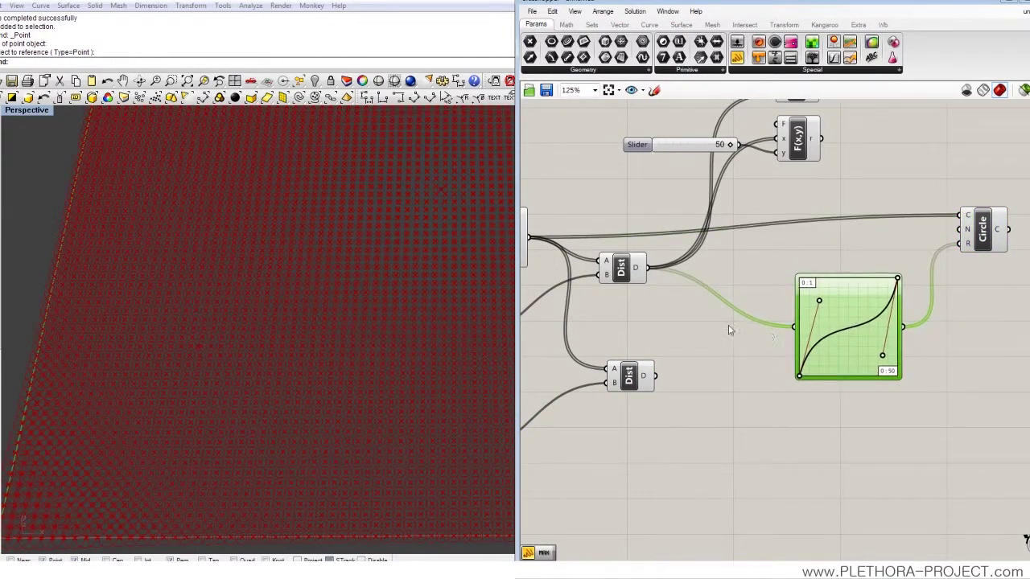
- Add a Minimum component and wire both distance outputs into its A and B inputs
{"action": "double_click", "coordinate": [688, 345]}
{"action": "type", "text": "minimum"}
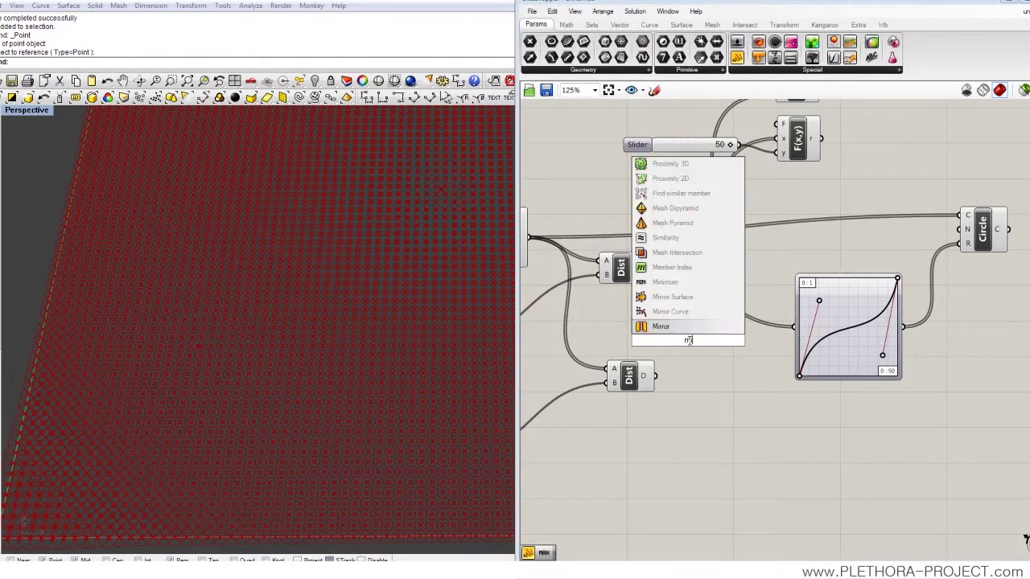
{"action": "left_click", "coordinate": [708, 326]}
{"action": "left_click_drag", "start_coordinate": [706, 354], "coordinate": [732, 340]}
{"action": "left_click", "coordinate": [634, 278]}
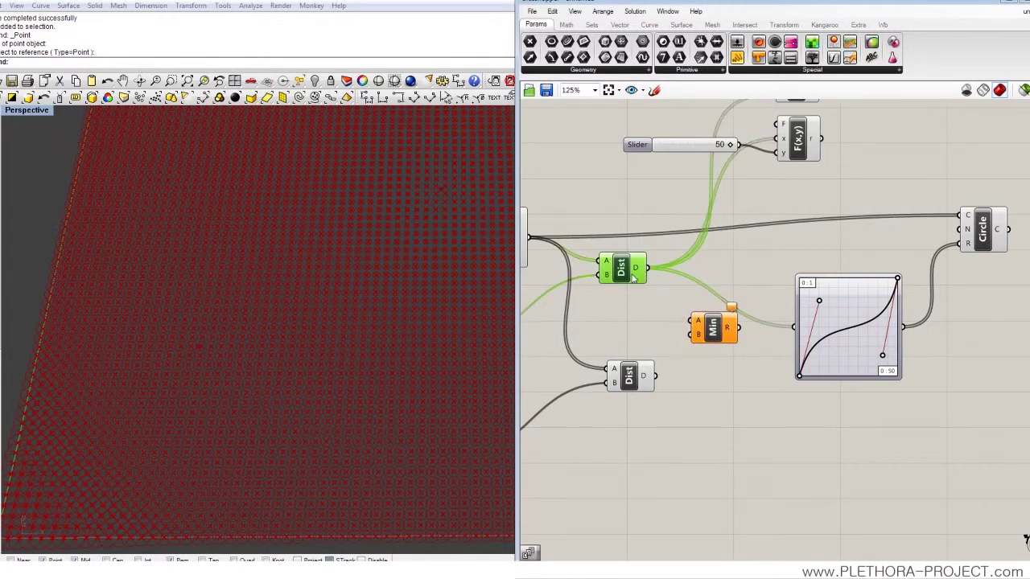
{"action": "left_click", "coordinate": [643, 382]}
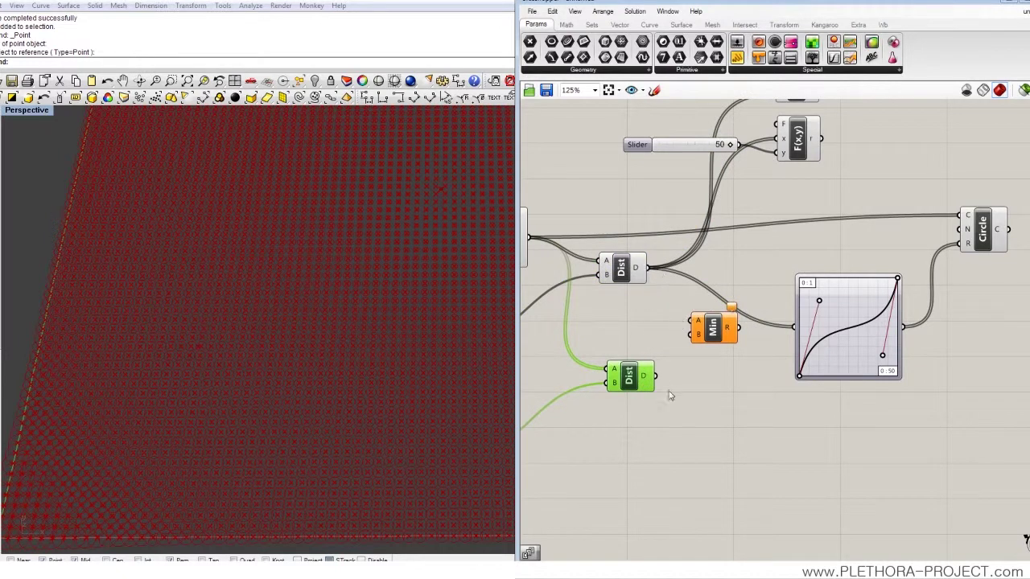
{"action": "left_click_drag", "start_coordinate": [646, 268], "coordinate": [697, 320]}
{"action": "left_click_drag", "start_coordinate": [656, 376], "coordinate": [695, 336]}
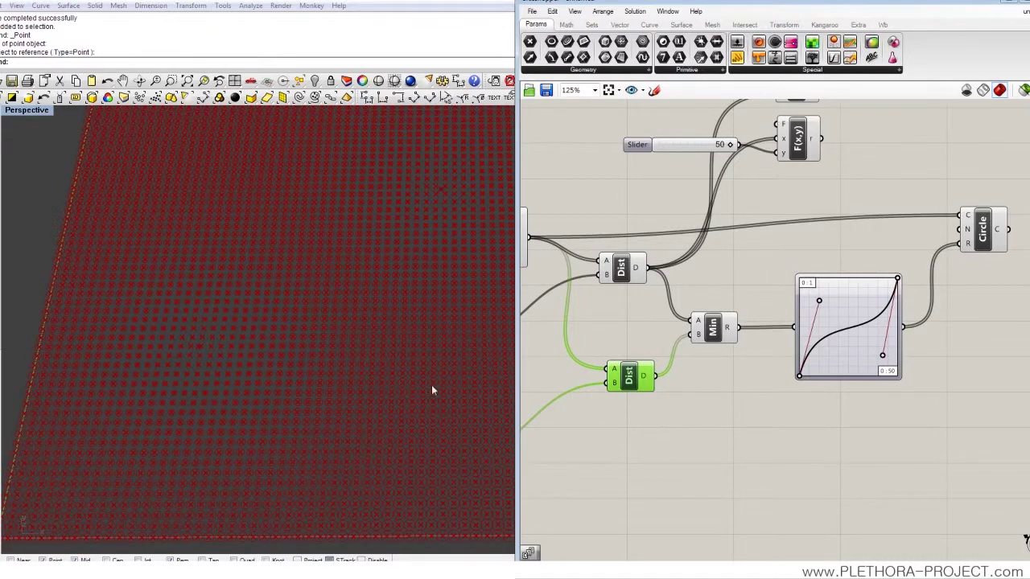
- Drag the graph mapper handles to turn the curve into a concave-down arc
{"action": "scroll", "coordinate": [348, 370], "scroll_direction": "down", "scroll_amount": 3}
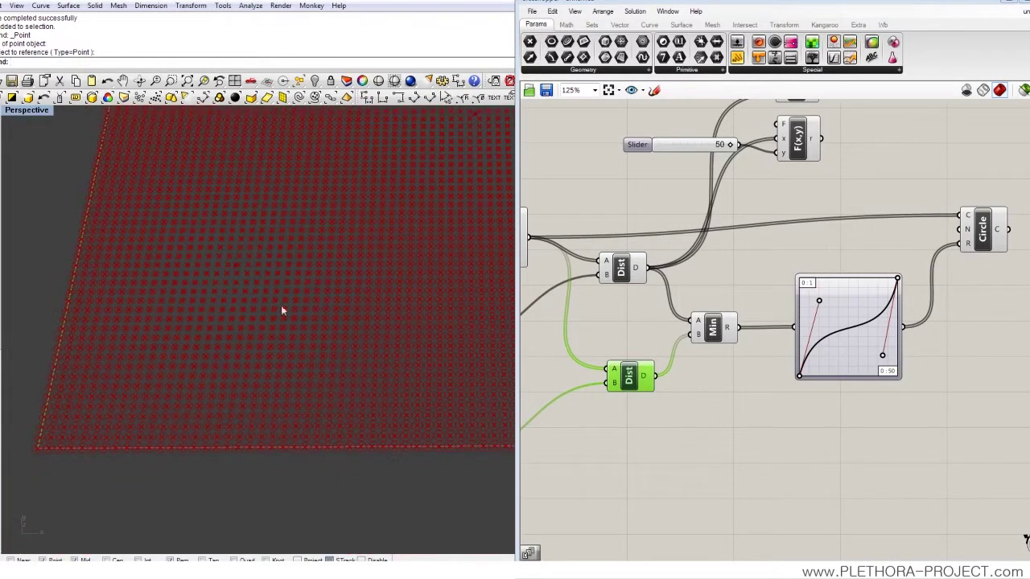
{"action": "scroll", "coordinate": [227, 291], "scroll_direction": "up", "scroll_amount": 2}
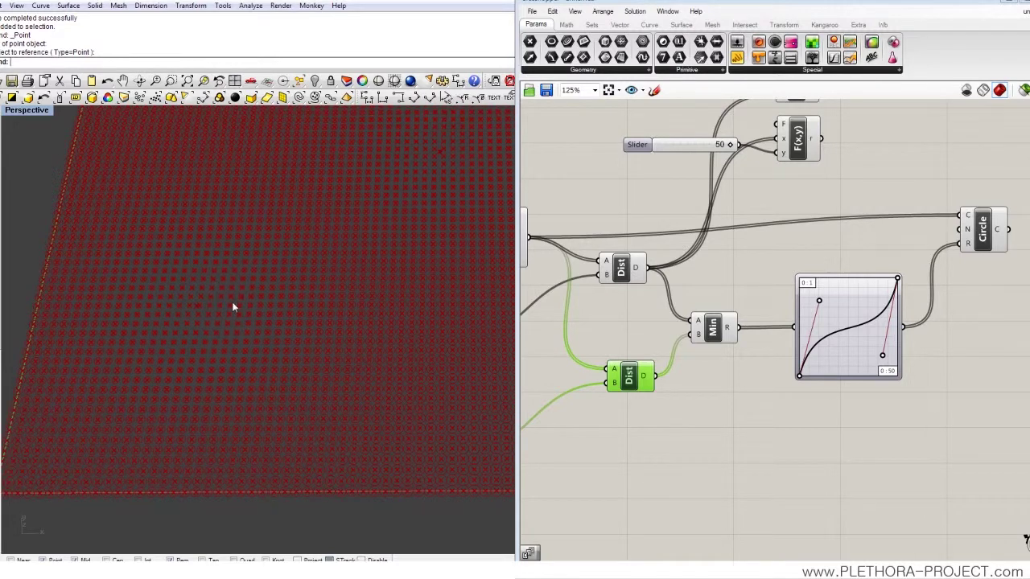
{"action": "right_click_drag", "start_coordinate": [232, 306], "coordinate": [380, 254]}
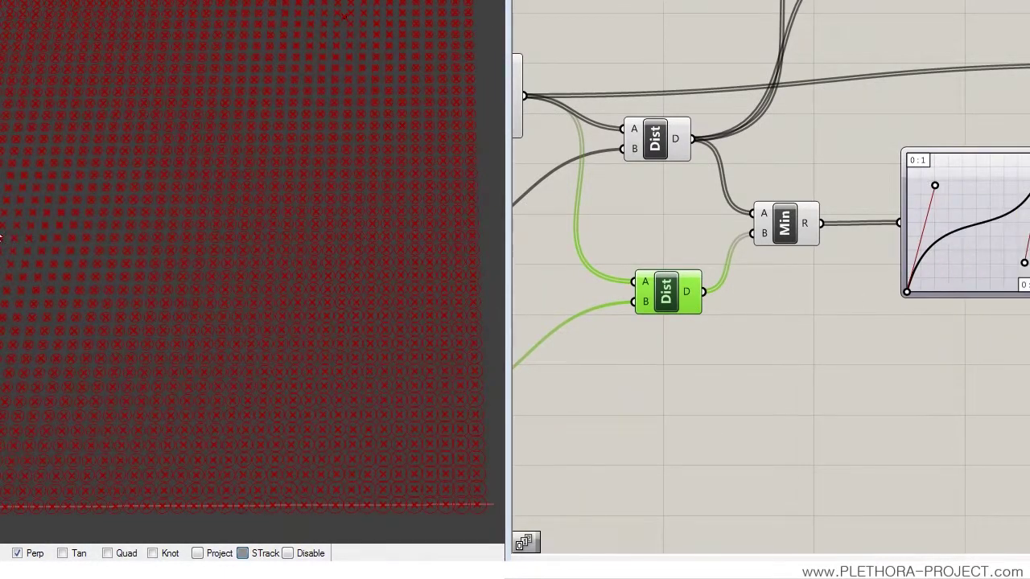
{"action": "mouse_move", "coordinate": [934, 189]}
{"action": "left_mouse_down"}
{"action": "mouse_move", "coordinate": [899, 188]}
{"action": "mouse_move", "coordinate": [928, 191]}
{"action": "left_mouse_up"}
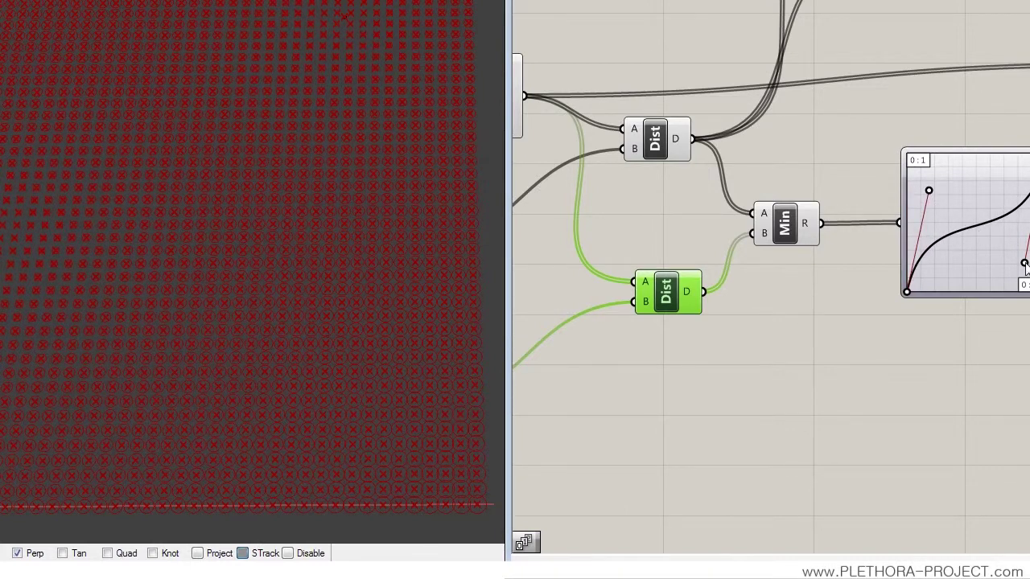
{"action": "left_click_drag", "start_coordinate": [1024, 264], "coordinate": [990, 292]}
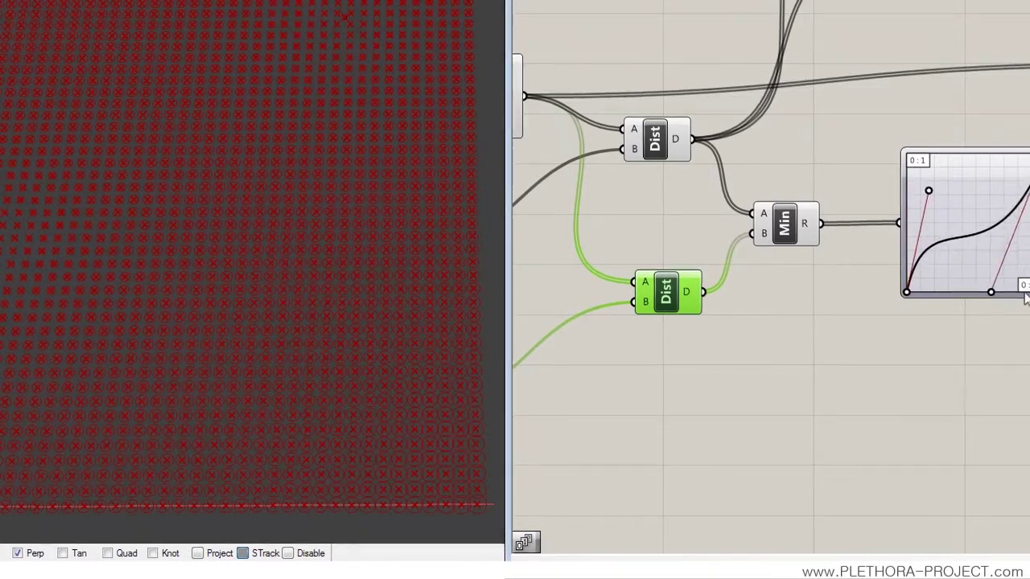
{"action": "left_click_drag", "start_coordinate": [933, 194], "coordinate": [971, 152]}
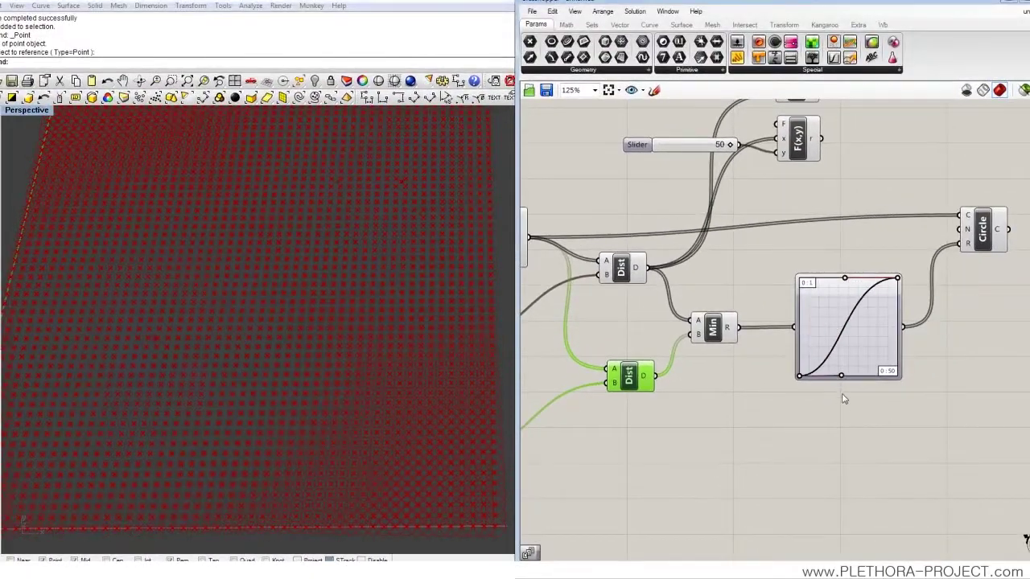
{"action": "left_click_drag", "start_coordinate": [840, 375], "coordinate": [798, 346]}
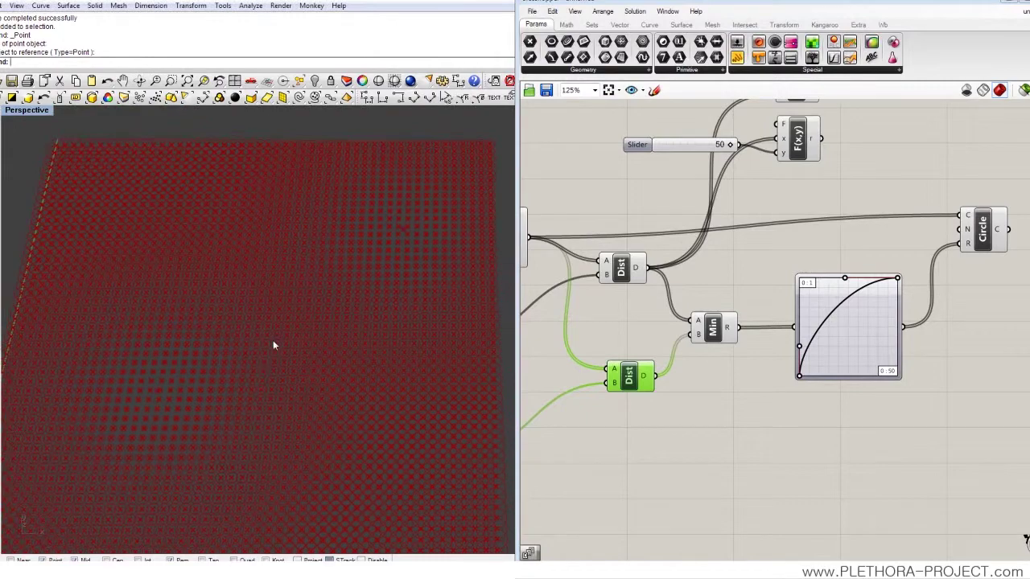
- Fine-tune the top and left curve handles while viewing the grid from above
{"action": "right_click_drag", "start_coordinate": [273, 345], "coordinate": [279, 321]}
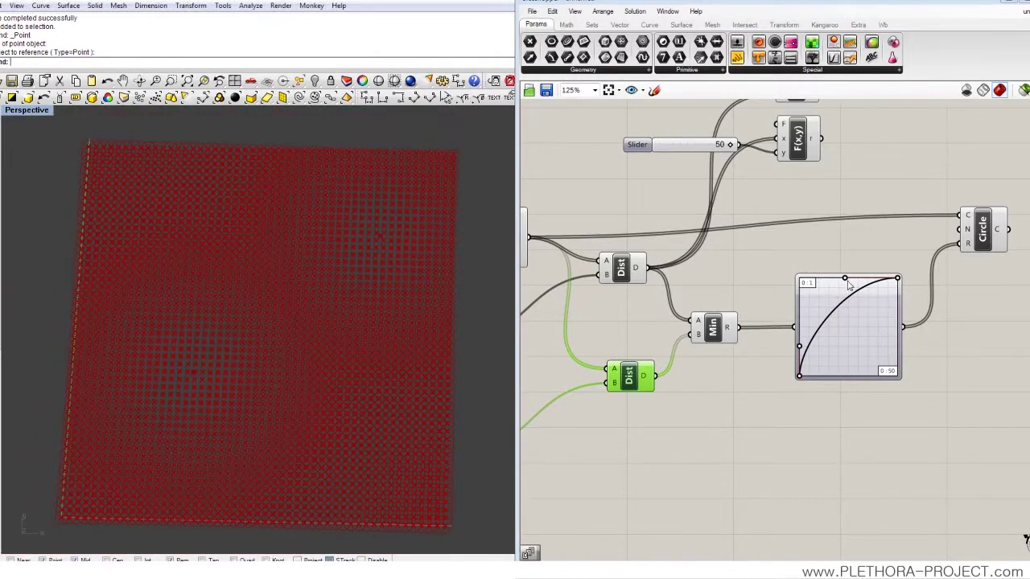
{"action": "left_click_drag", "start_coordinate": [845, 280], "coordinate": [847, 288]}
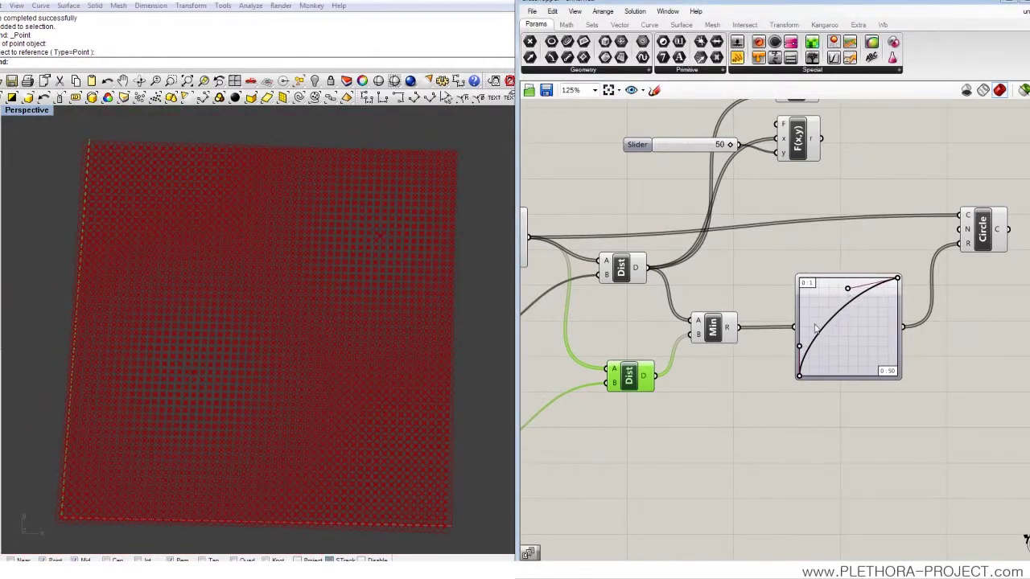
{"action": "left_click_drag", "start_coordinate": [800, 346], "coordinate": [817, 337]}
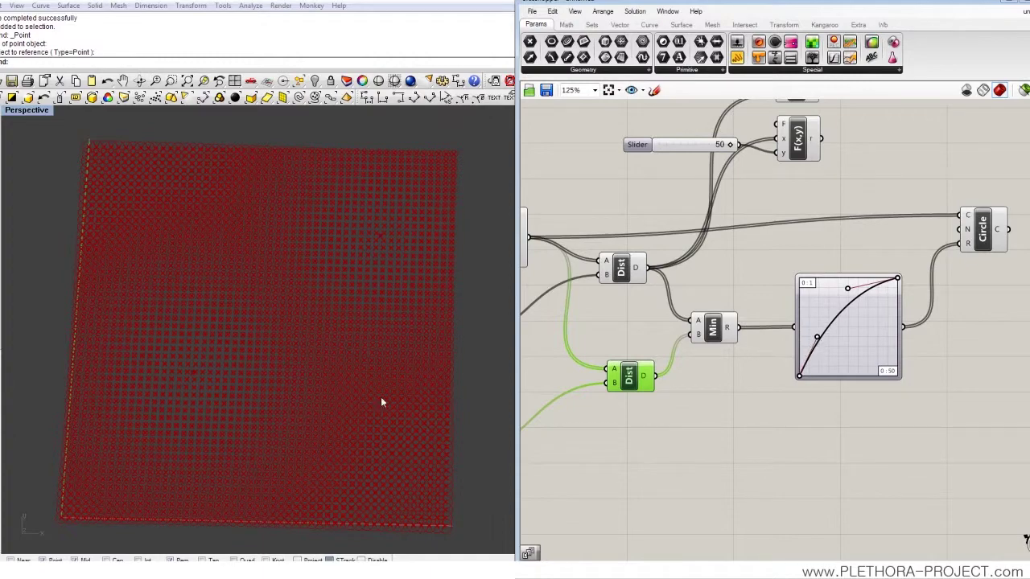
{"action": "scroll", "coordinate": [250, 337], "scroll_direction": "up", "scroll_amount": 4}
{"action": "right_click_drag", "start_coordinate": [258, 326], "coordinate": [298, 331]}
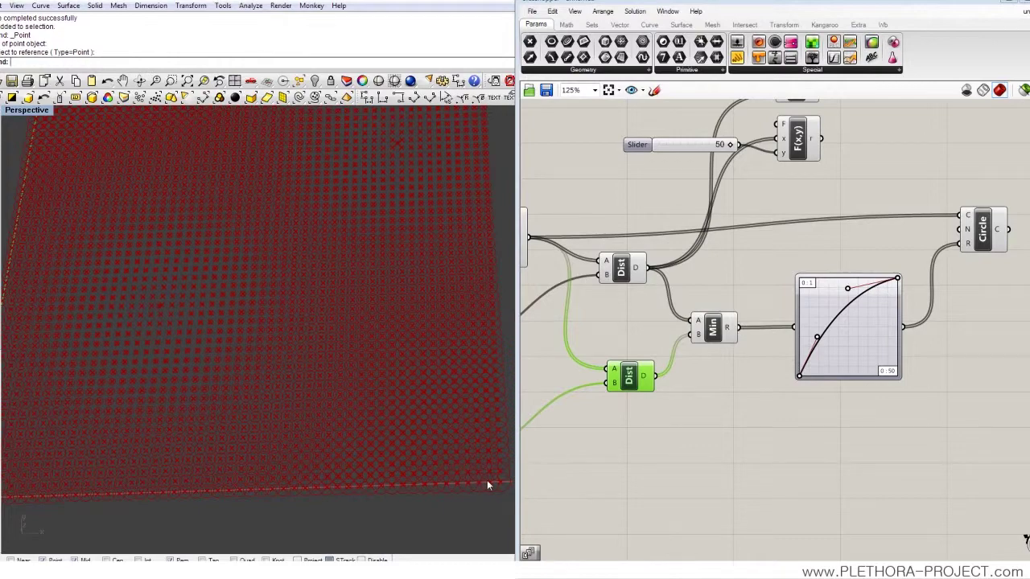
{"action": "right_click_drag", "start_coordinate": [487, 485], "coordinate": [396, 448]}
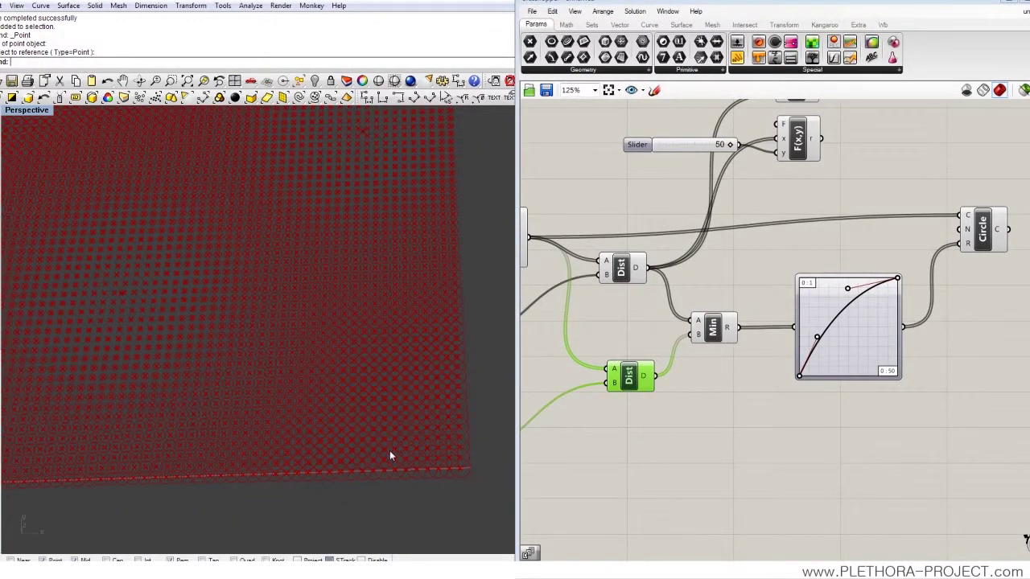
- Set the graph mapper's Y[1] upper value to 0.5 in the Graph Editor
{"action": "double_click", "coordinate": [843, 329]}
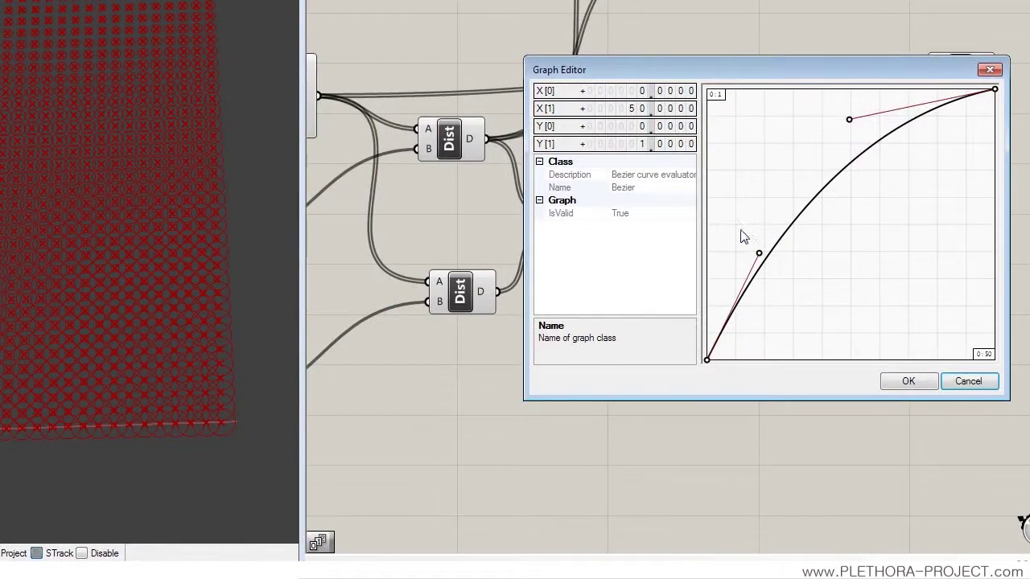
{"action": "double_click", "coordinate": [648, 146]}
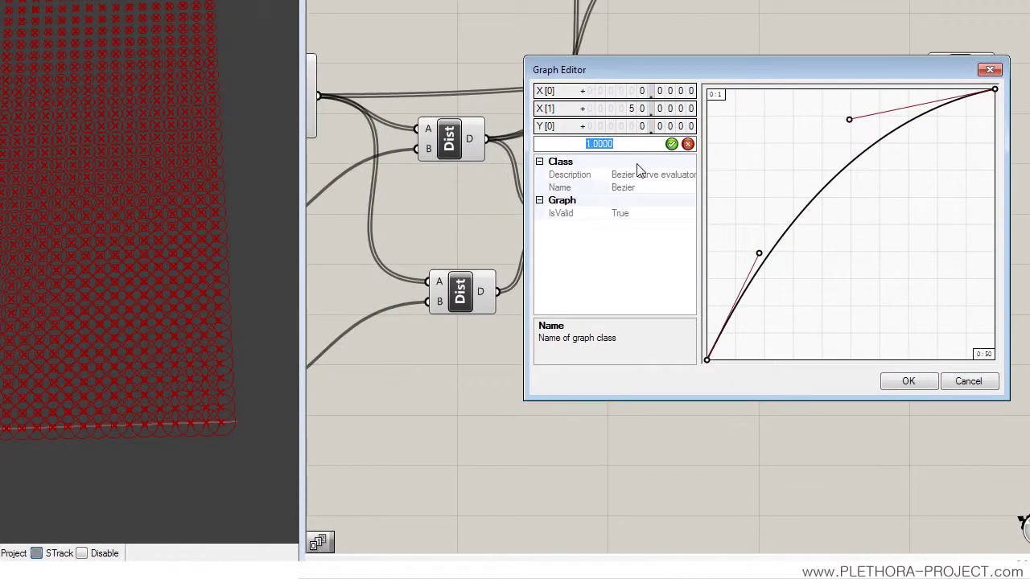
{"action": "type", "text": "0.5"}
{"action": "left_click", "coordinate": [669, 147]}
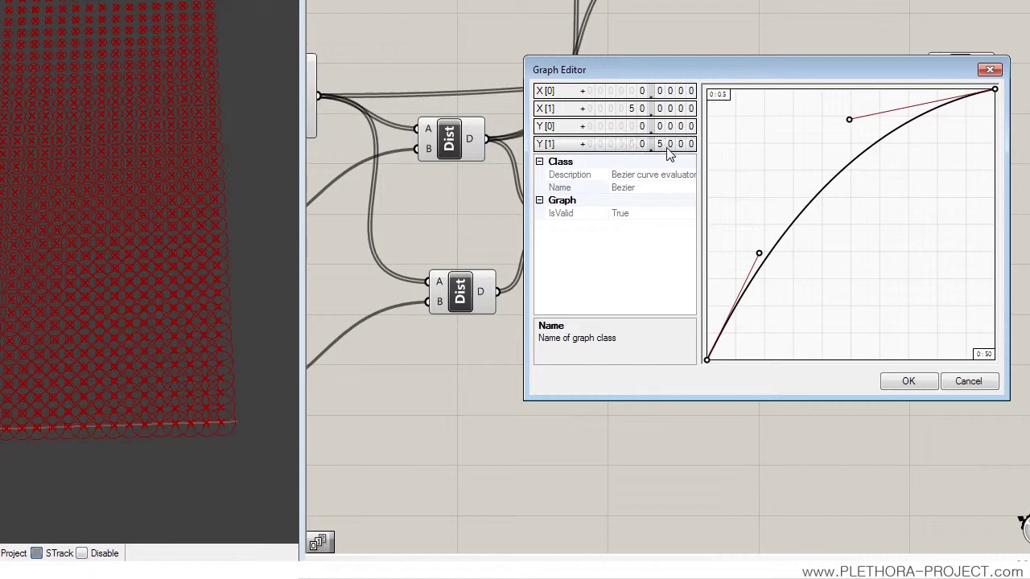
{"action": "left_click", "coordinate": [906, 383]}
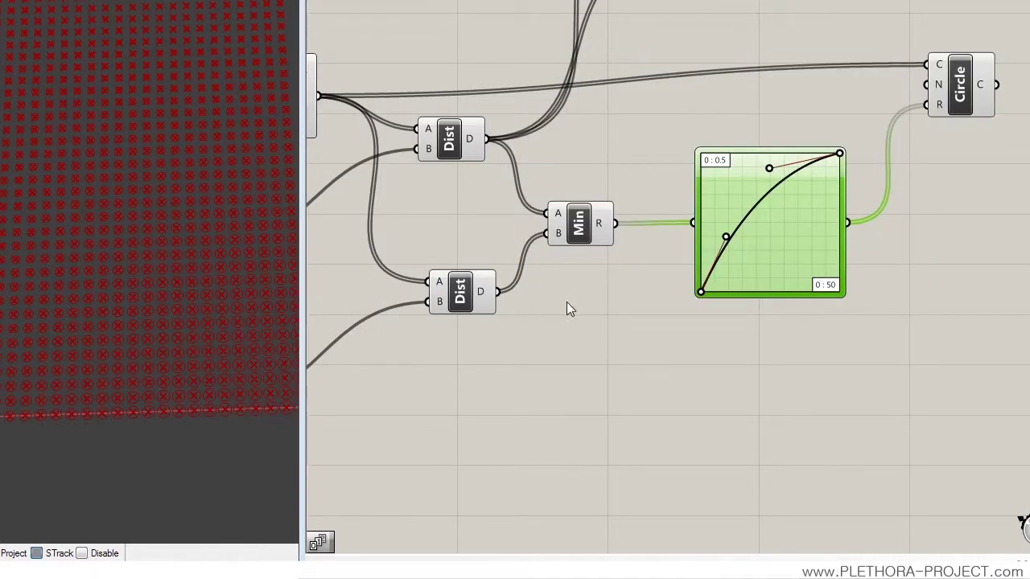
- Drag the Bezier handles so the mapping curve climbs steeply and levels off toward 0.5
{"action": "right_click_drag", "start_coordinate": [35, 310], "coordinate": [74, 356]}
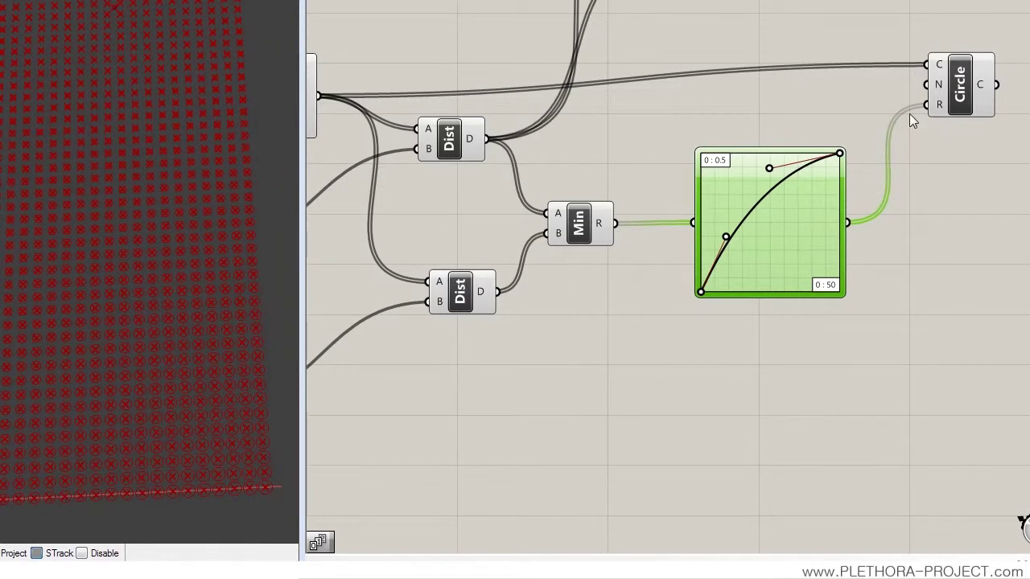
{"action": "left_click_drag", "start_coordinate": [726, 237], "coordinate": [659, 180]}
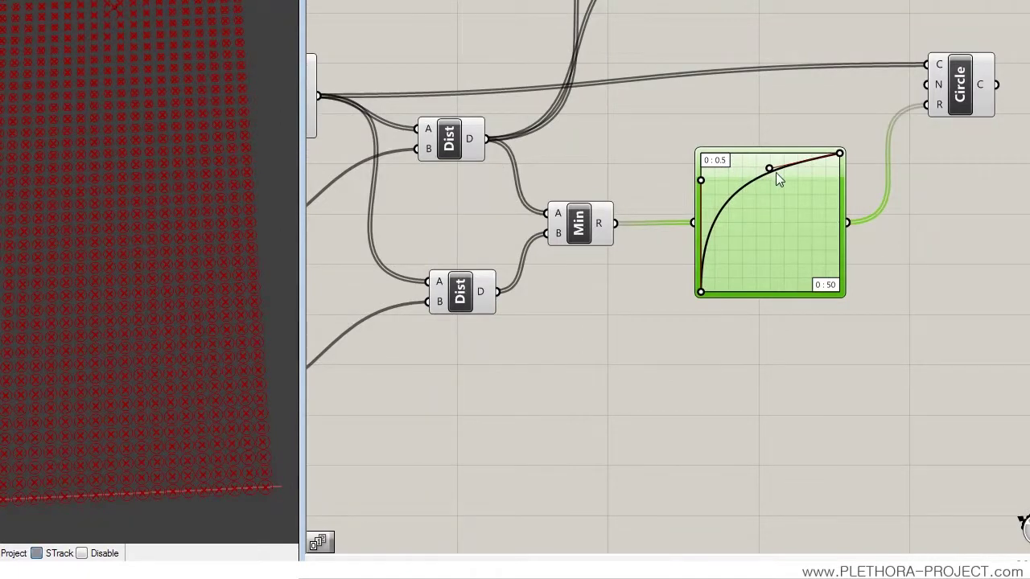
{"action": "left_click_drag", "start_coordinate": [770, 170], "coordinate": [755, 153]}
{"action": "left_click_drag", "start_coordinate": [700, 180], "coordinate": [823, 308]}
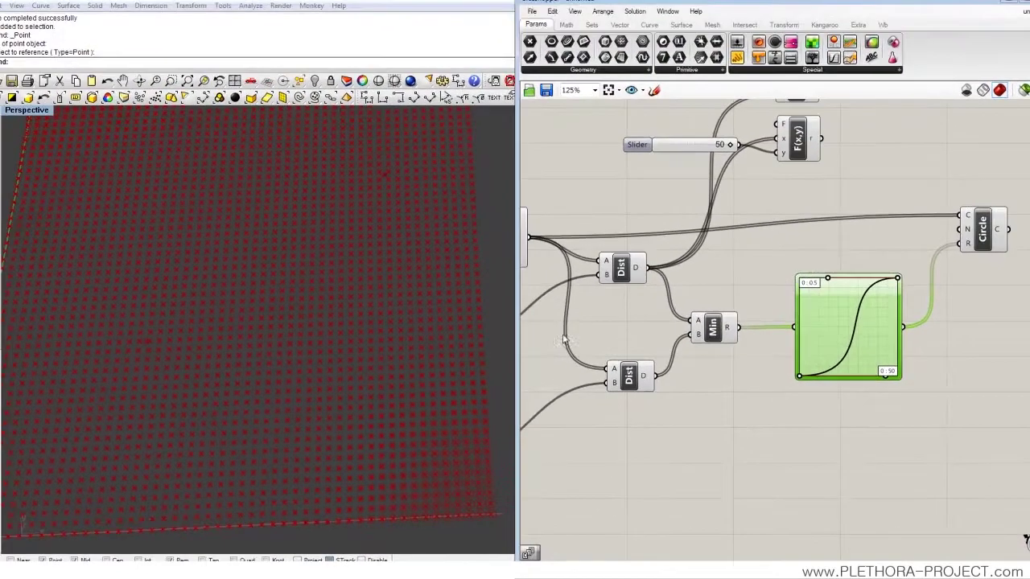
{"action": "scroll", "coordinate": [265, 386], "scroll_direction": "down", "scroll_amount": 3}
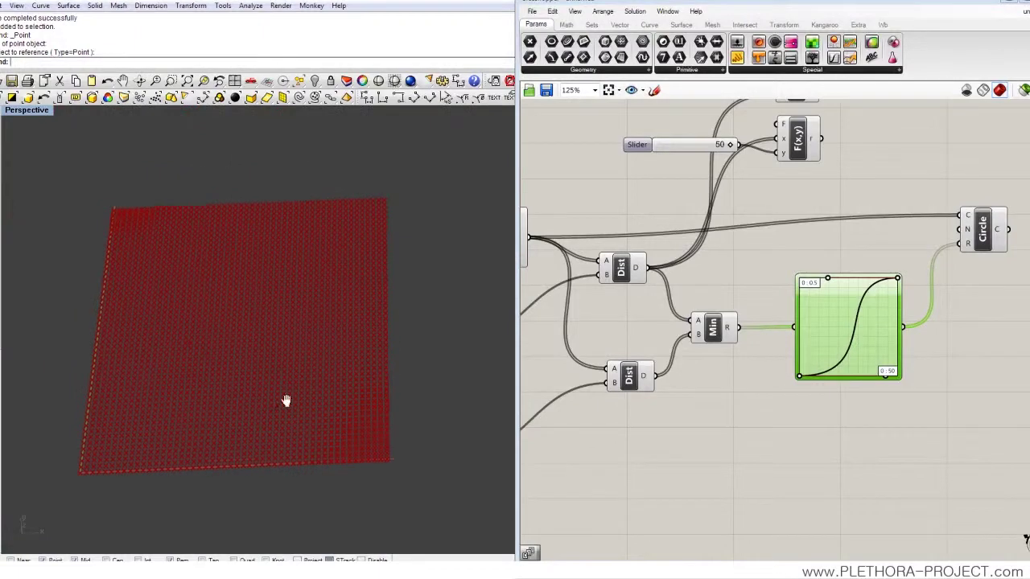
{"action": "scroll", "coordinate": [262, 417], "scroll_direction": "up", "scroll_amount": 4}
{"action": "scroll", "coordinate": [309, 381], "scroll_direction": "down", "scroll_amount": 1}
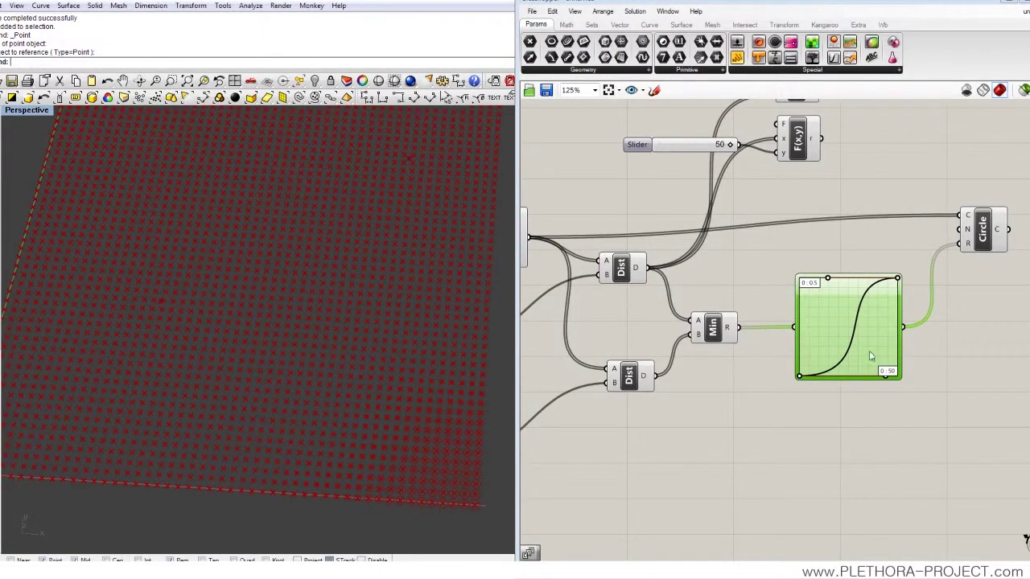
{"action": "left_click_drag", "start_coordinate": [883, 376], "coordinate": [820, 379]}
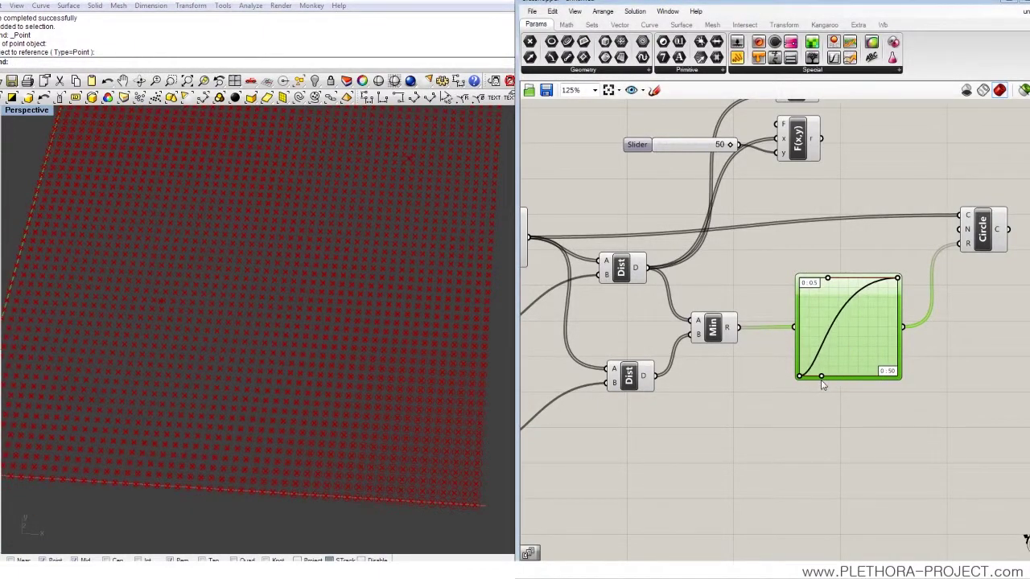
{"action": "left_click_drag", "start_coordinate": [826, 280], "coordinate": [793, 275]}
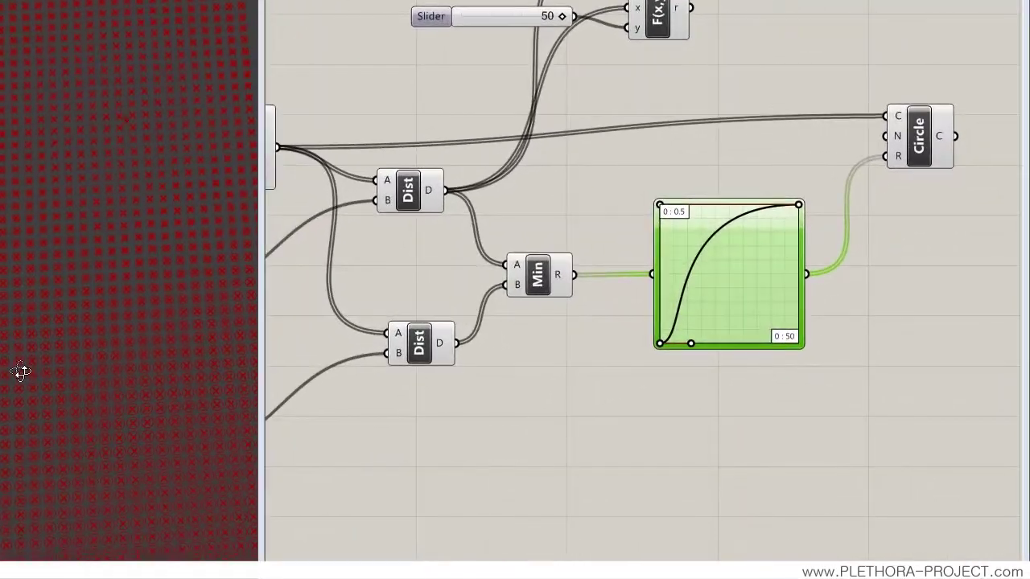
{"action": "left_click_drag", "start_coordinate": [691, 343], "coordinate": [679, 344]}
- Set the graph mapper's X[1] range end to 20 in the Graph Editor
{"action": "double_click", "coordinate": [726, 297]}
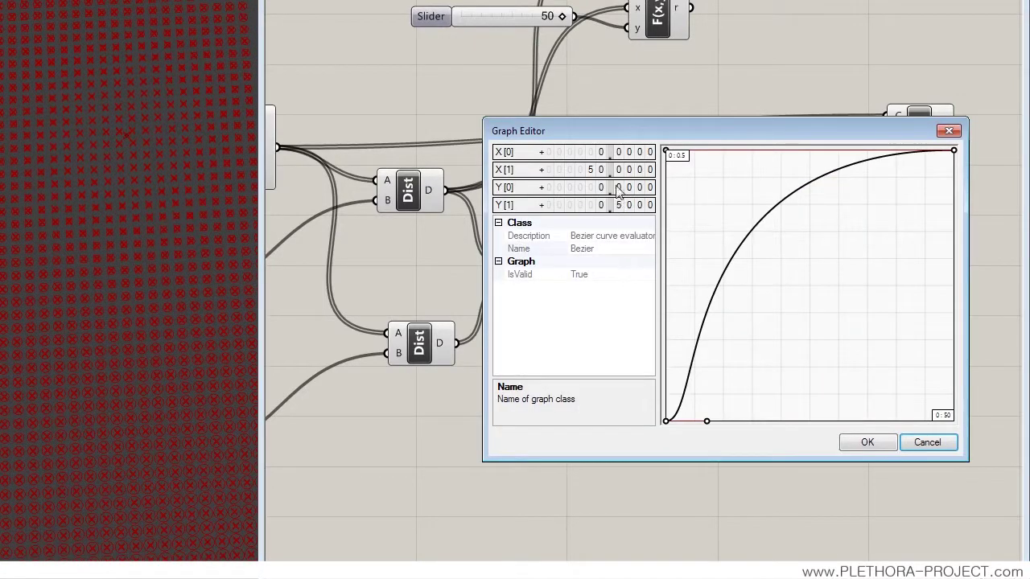
{"action": "double_click", "coordinate": [596, 169]}
{"action": "type", "text": "20"}
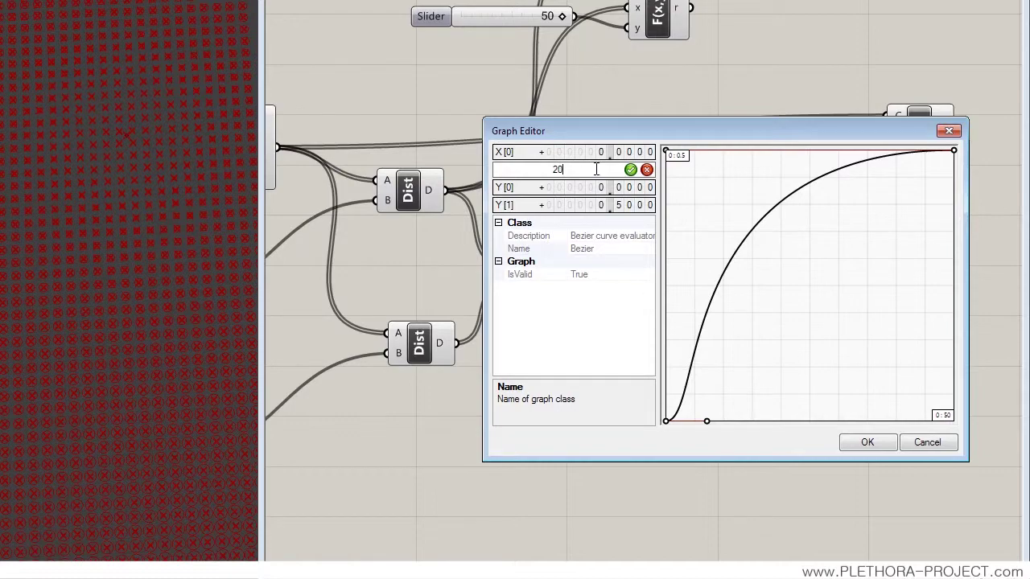
{"action": "left_click", "coordinate": [869, 442]}
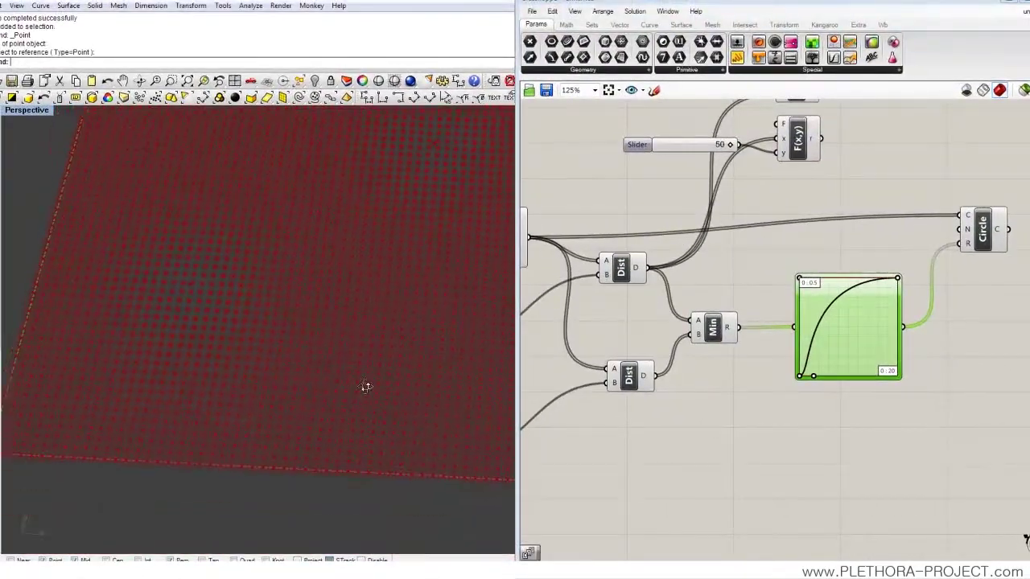
- Reshape the Graph Mapper's Bezier curve into a gentle S, flattening its start and adjusting the lower bend
{"action": "right_click_drag", "start_coordinate": [386, 397], "coordinate": [392, 404], "text": "shift"}
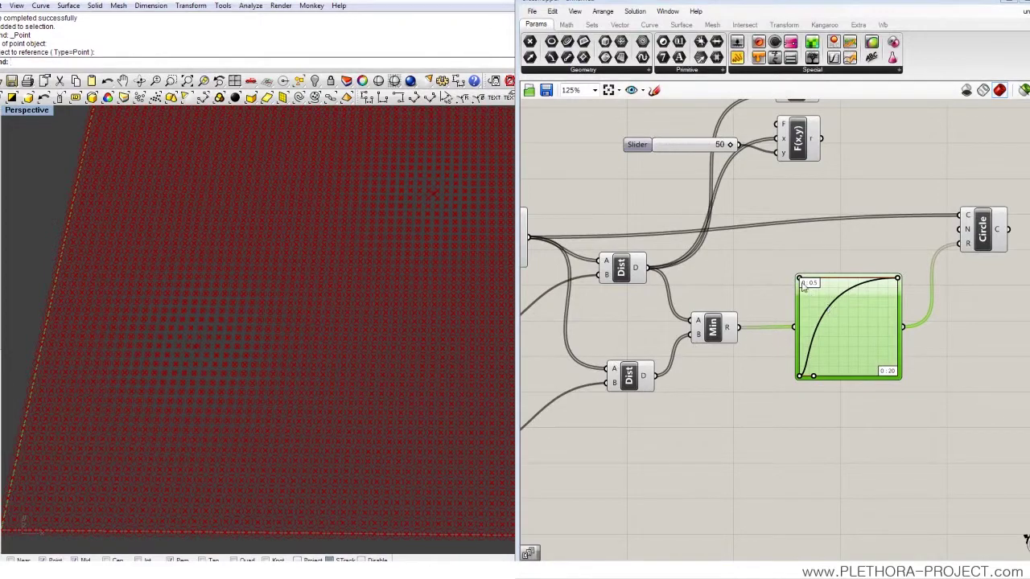
{"action": "left_click_drag", "start_coordinate": [802, 282], "coordinate": [831, 281]}
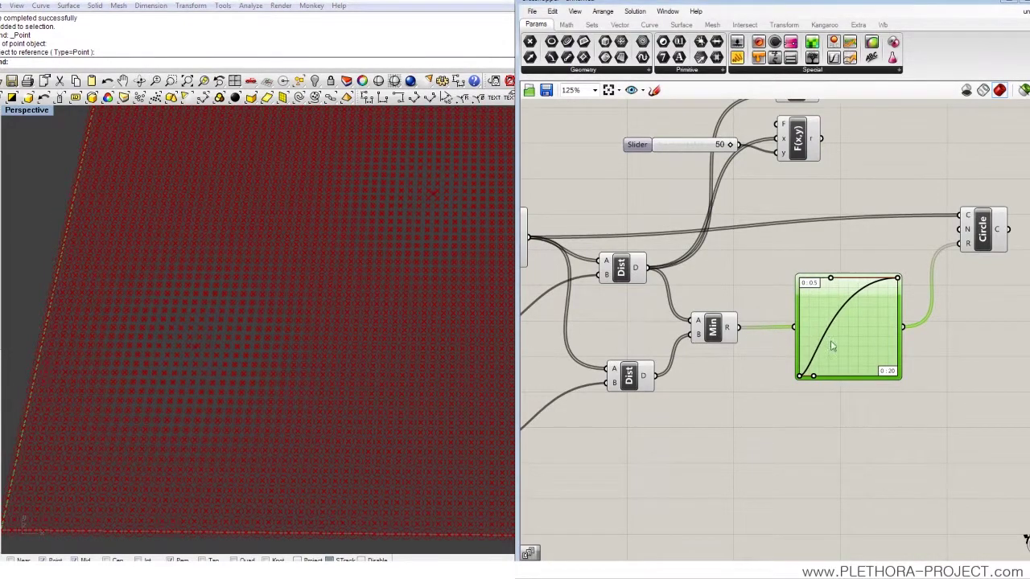
{"action": "left_click_drag", "start_coordinate": [813, 375], "coordinate": [885, 375]}
{"action": "scroll", "coordinate": [303, 351], "scroll_direction": "down", "scroll_amount": 5}
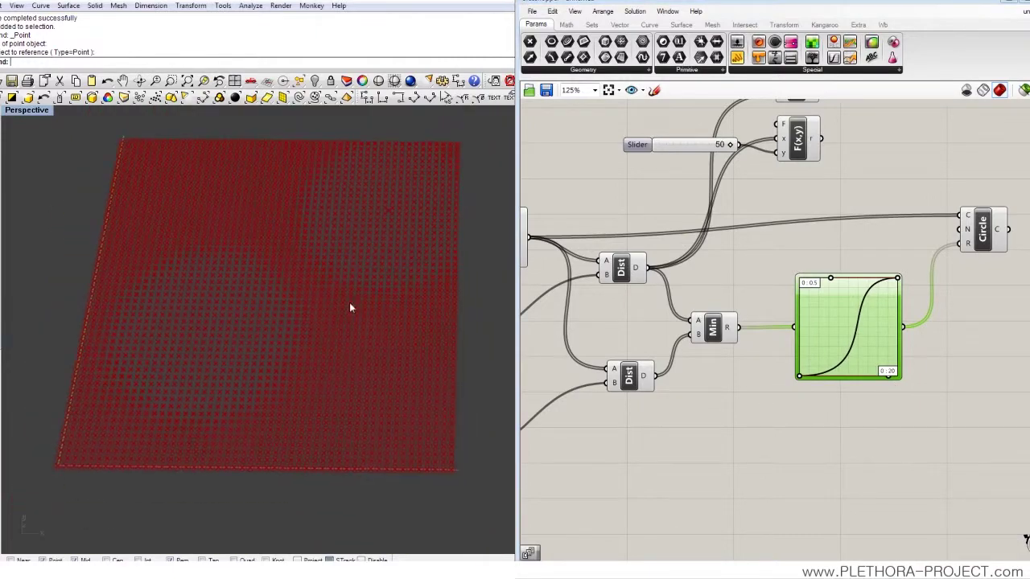
{"action": "scroll", "coordinate": [322, 358], "scroll_direction": "up", "scroll_amount": 4}
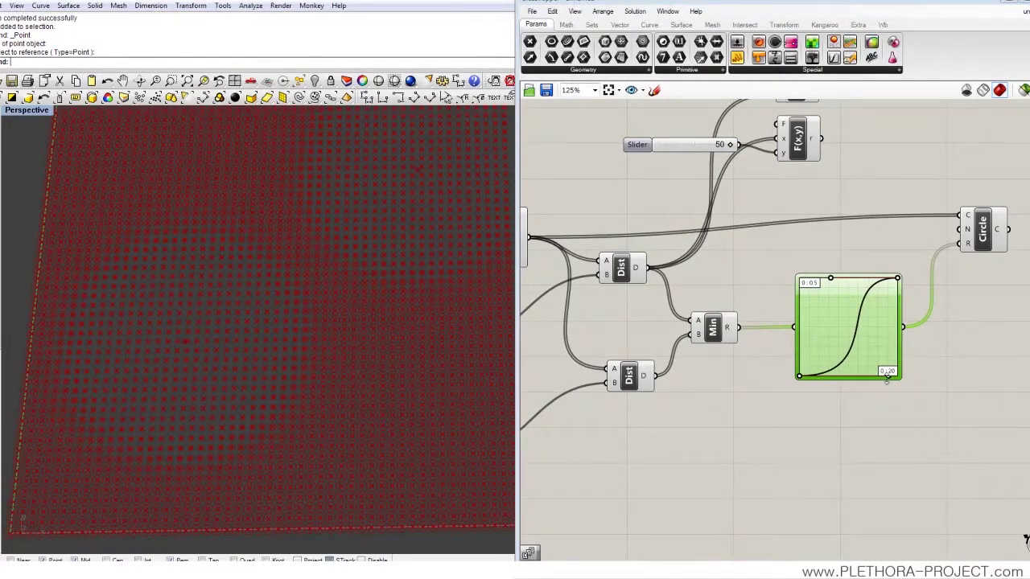
{"action": "left_click_drag", "start_coordinate": [892, 380], "coordinate": [862, 355]}
{"action": "scroll", "coordinate": [766, 367], "scroll_direction": "down", "scroll_amount": 3}
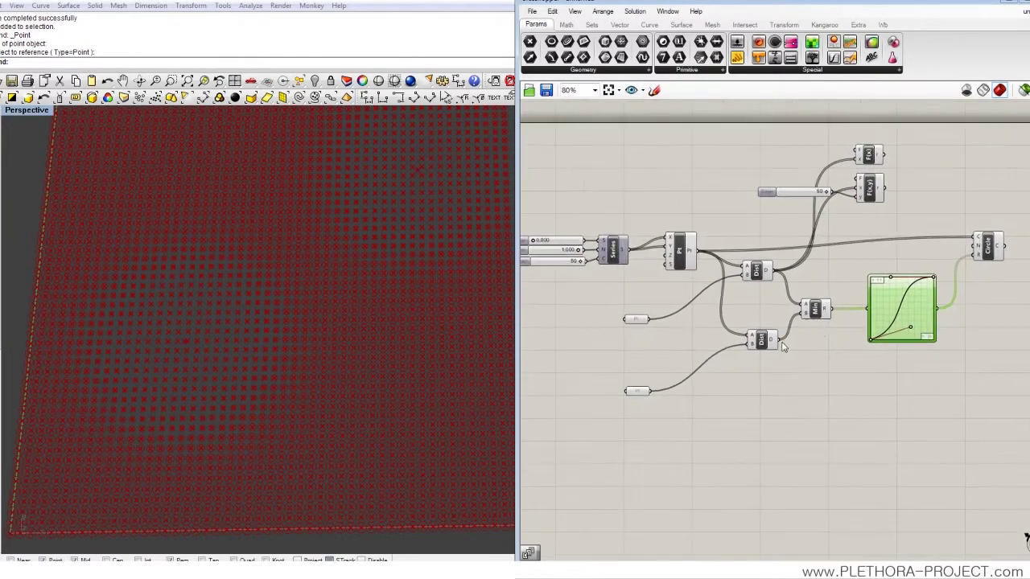
- Rearrange the two attractor Pt params, the Min component and the Circle component into a cleaner layout
{"action": "right_click_drag", "start_coordinate": [790, 260], "coordinate": [823, 262]}
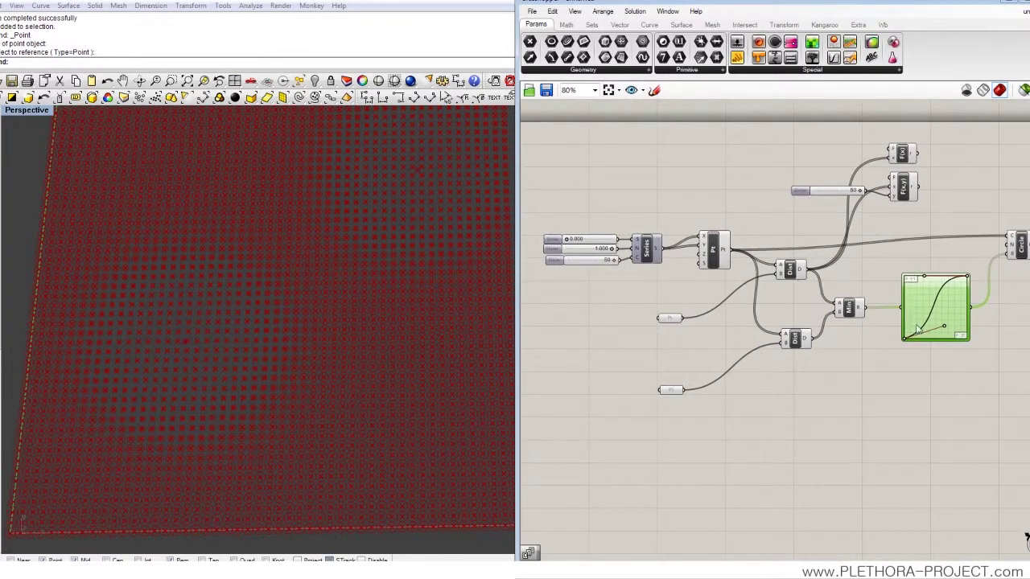
{"action": "left_click_drag", "start_coordinate": [665, 393], "coordinate": [666, 361]}
{"action": "left_click_drag", "start_coordinate": [831, 307], "coordinate": [843, 303]}
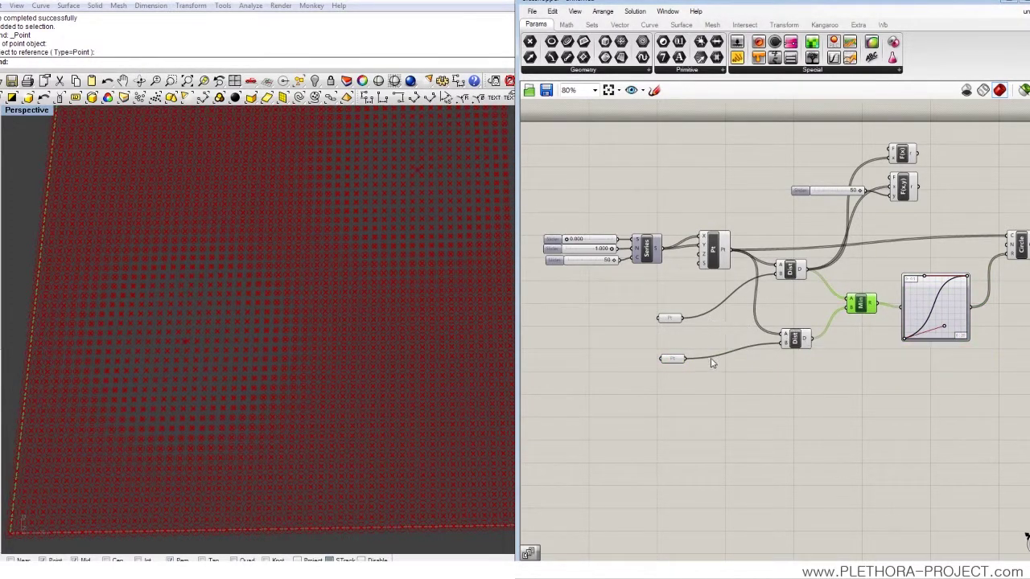
{"action": "left_click_drag", "start_coordinate": [676, 323], "coordinate": [678, 318]}
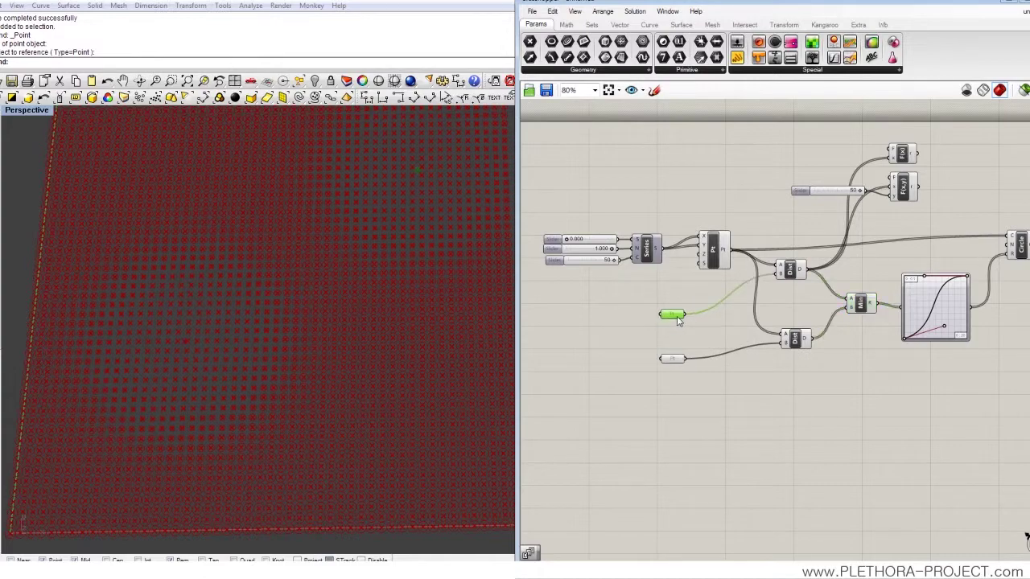
{"action": "right_click_drag", "start_coordinate": [834, 328], "coordinate": [807, 310]}
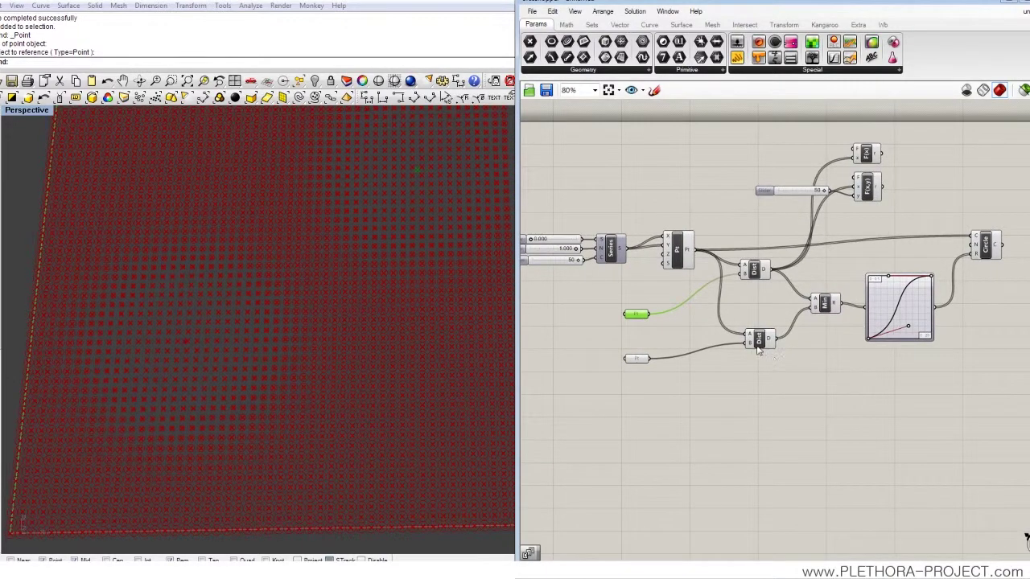
{"action": "left_click_drag", "start_coordinate": [984, 247], "coordinate": [997, 264]}
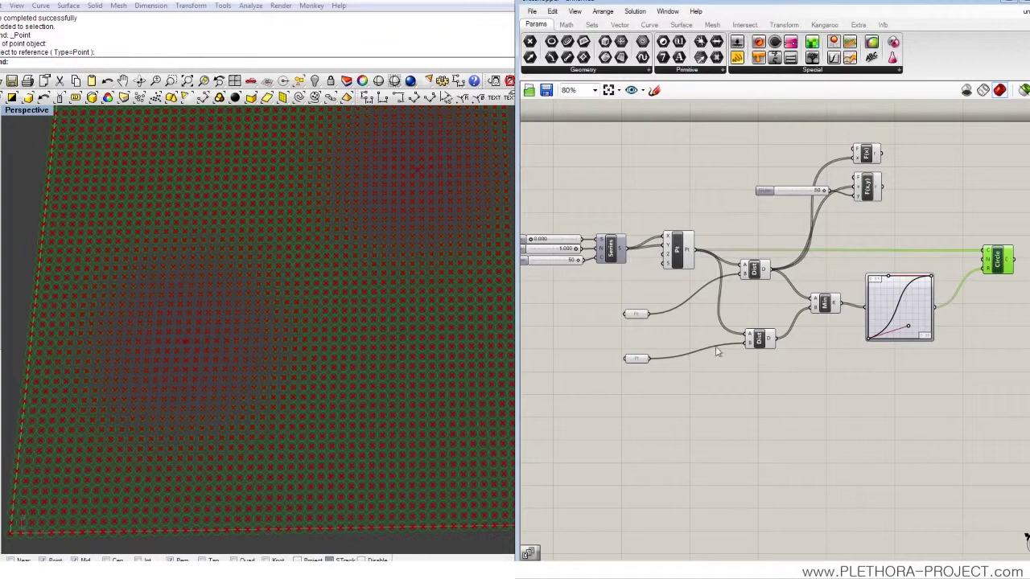
{"action": "right_click_drag", "start_coordinate": [744, 324], "coordinate": [761, 303]}
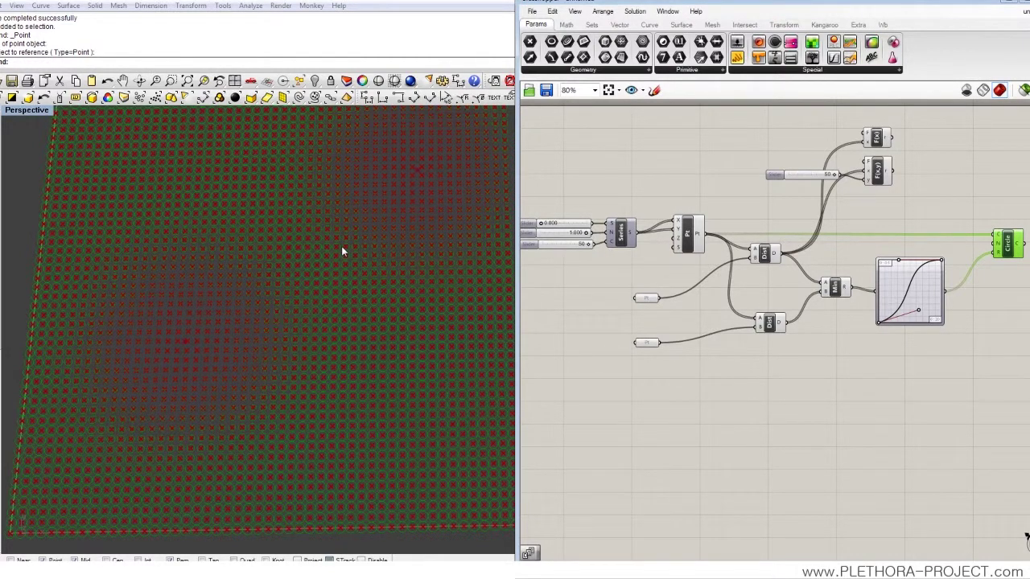
- Orbit the Rhino Perspective view to a flatter angle showing the grid's corner
{"action": "scroll", "coordinate": [329, 285], "scroll_direction": "down", "scroll_amount": 3}
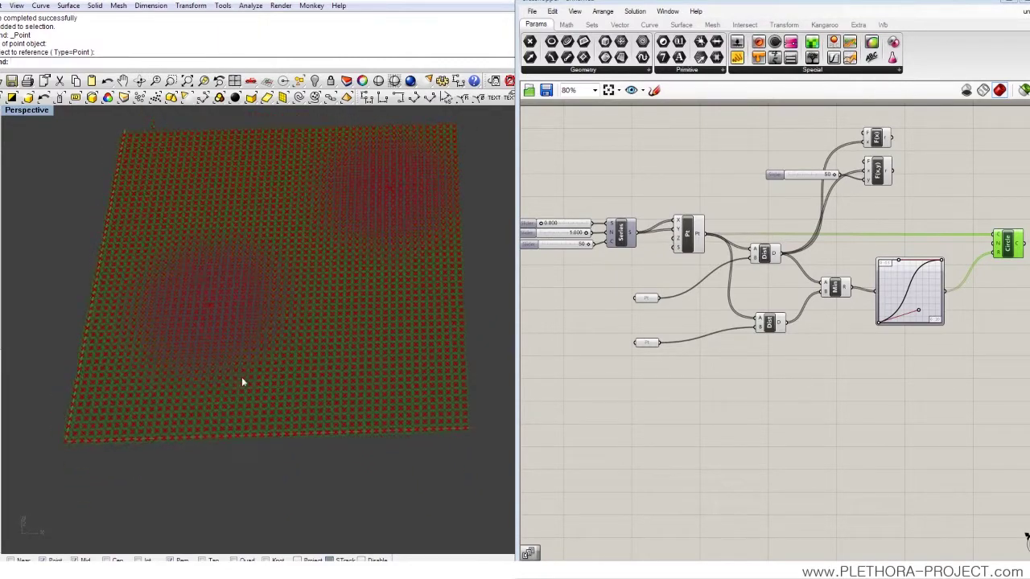
{"action": "scroll", "coordinate": [250, 383], "scroll_direction": "up", "scroll_amount": 2}
{"action": "right_click_drag", "start_coordinate": [251, 381], "coordinate": [281, 392]}
{"action": "mouse_move", "coordinate": [329, 336]}
{"action": "right_mouse_down"}
{"action": "mouse_move", "coordinate": [326, 315]}
{"action": "mouse_move", "coordinate": [344, 346]}
{"action": "right_mouse_up"}
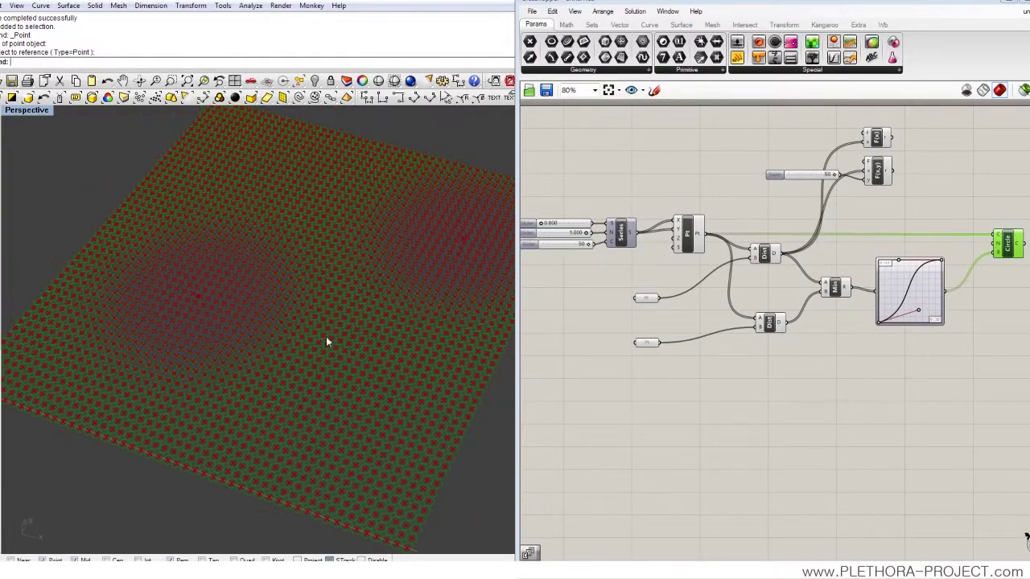